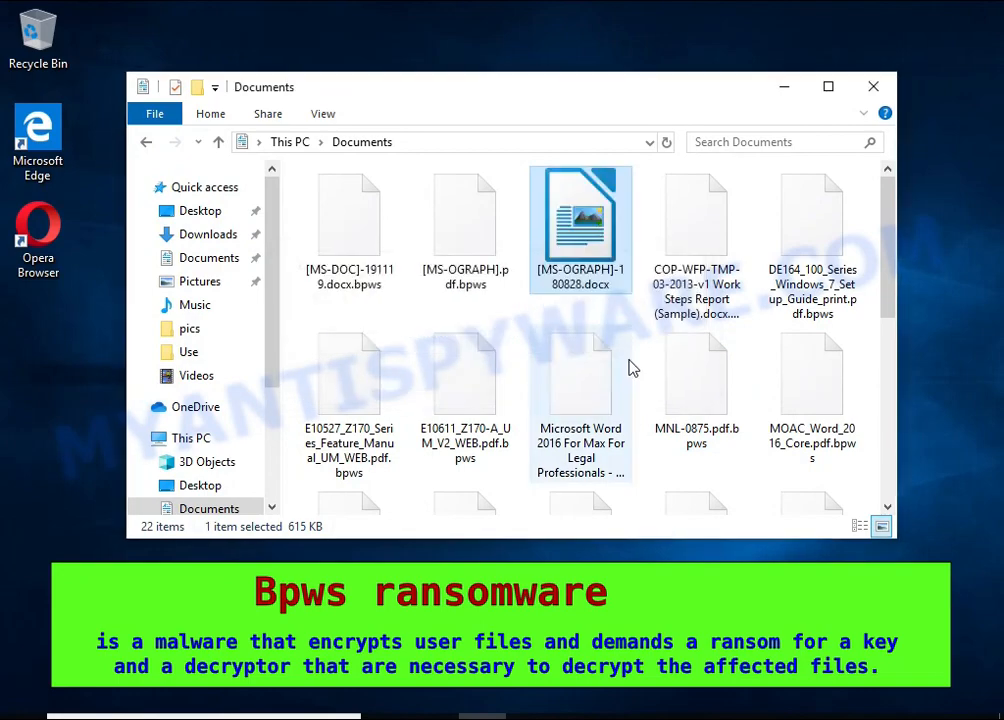
Try to open [MS-OGRAPH]-180828.docx, accept LibreOffice's repair attempt, highlight part of the resulting message and dismiss it
double_click(570, 217)
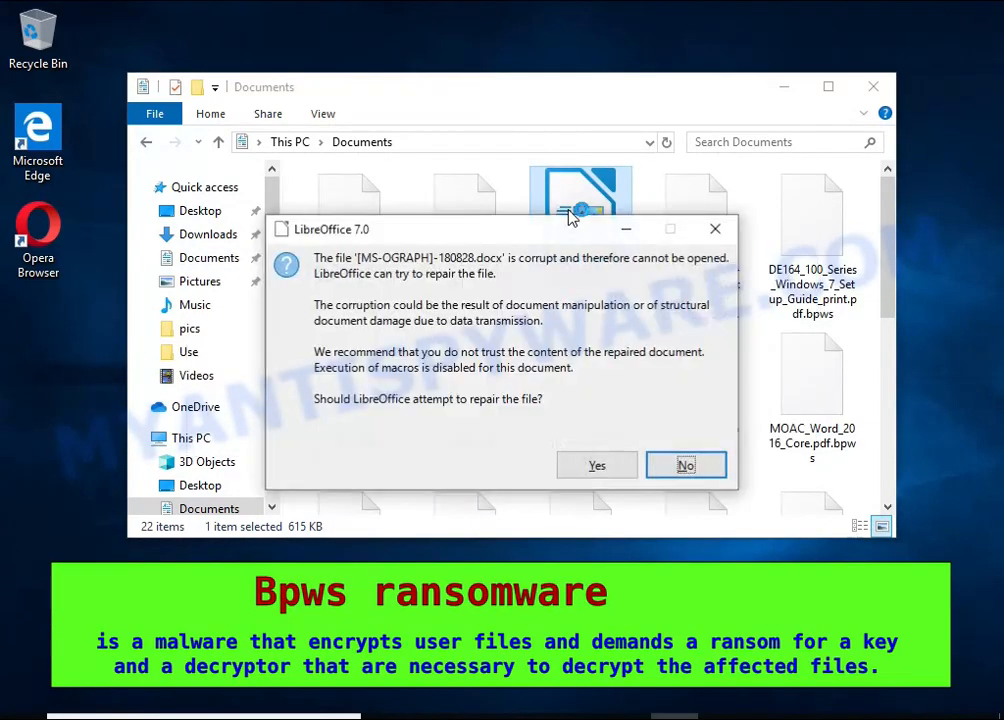
double_click(538, 258)
click(578, 470)
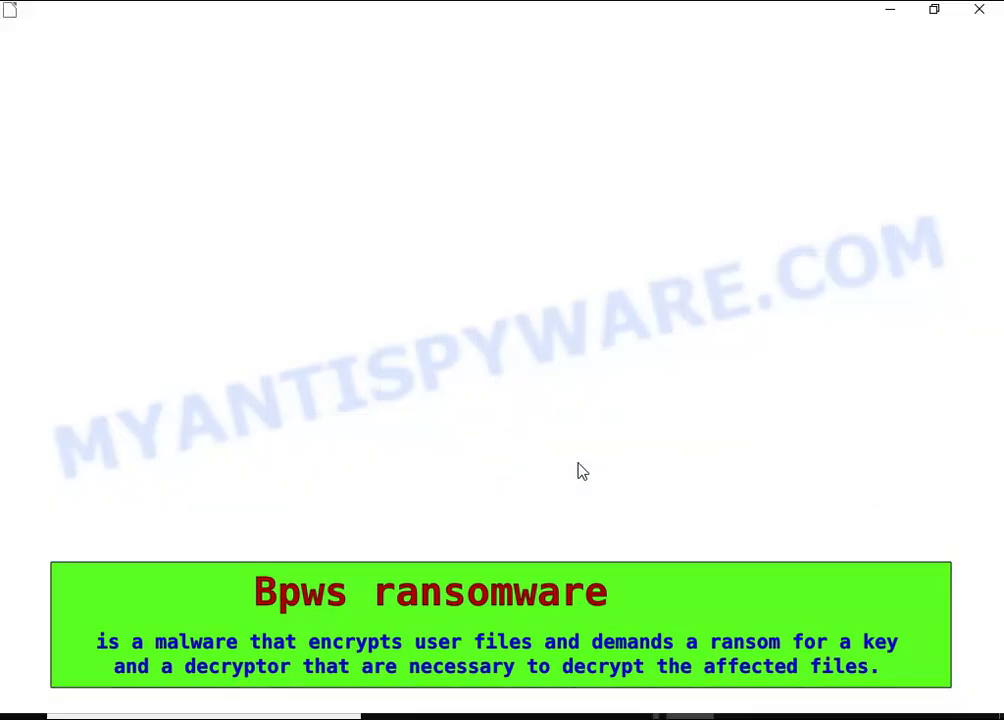
drag(502, 328, 523, 365)
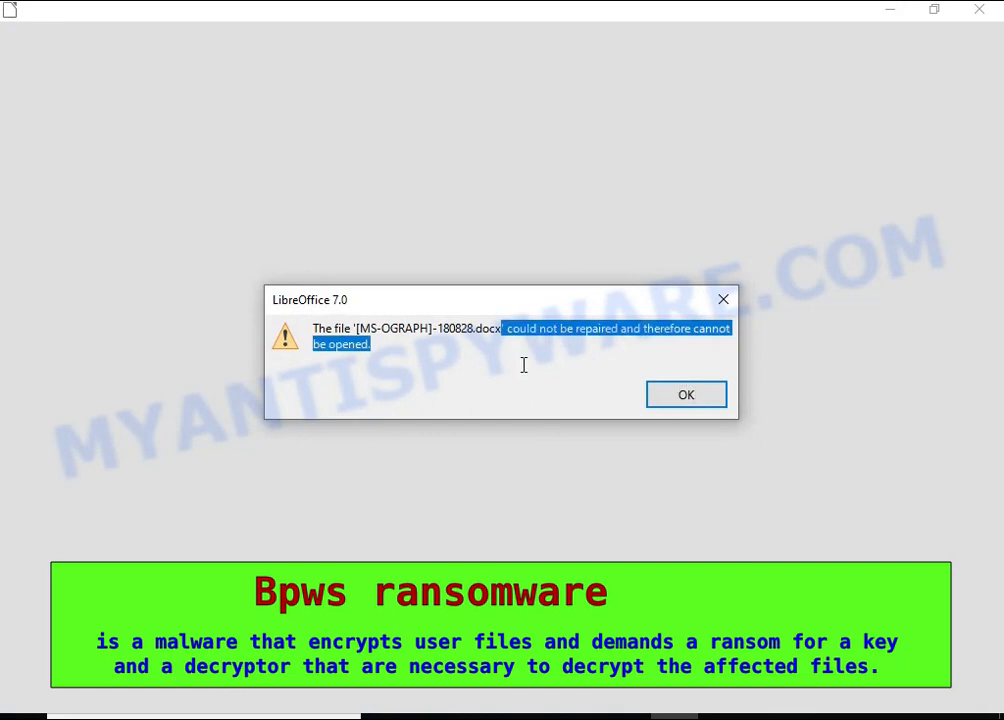
click(692, 397)
Rename the encrypted file [MS-OGRAPH].pdf.bpws to [MS-OGRAPH].pdf and accept the extension change
click(460, 215)
right_click(458, 185)
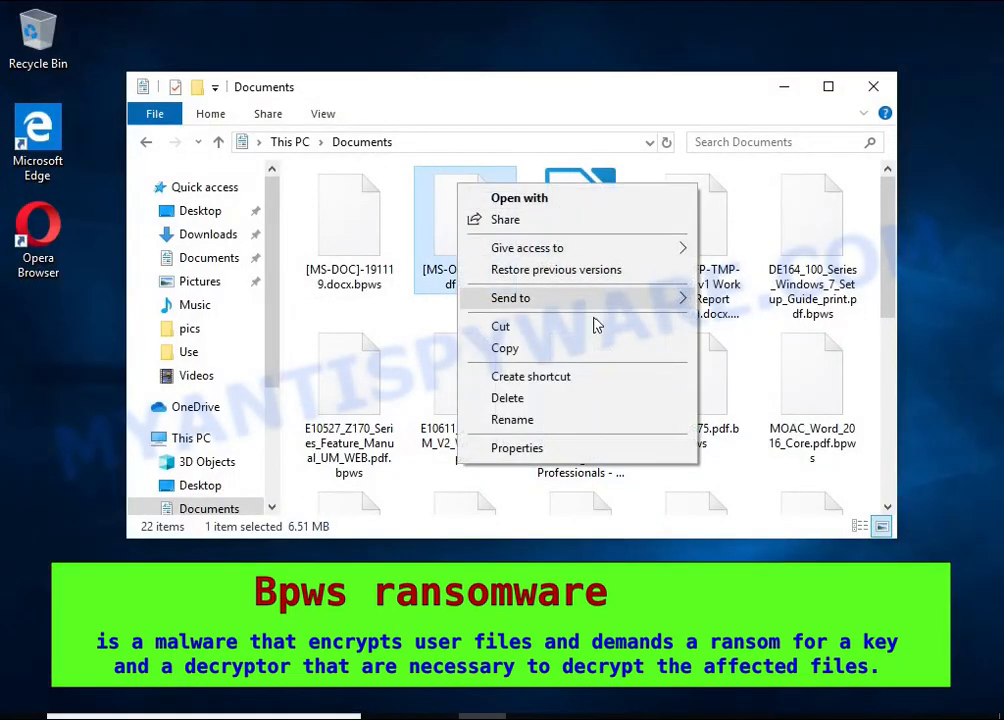
click(625, 421)
key(End)
key(BackSpace)
key(BackSpace)
key(BackSpace)
key(BackSpace)
key(BackSpace)
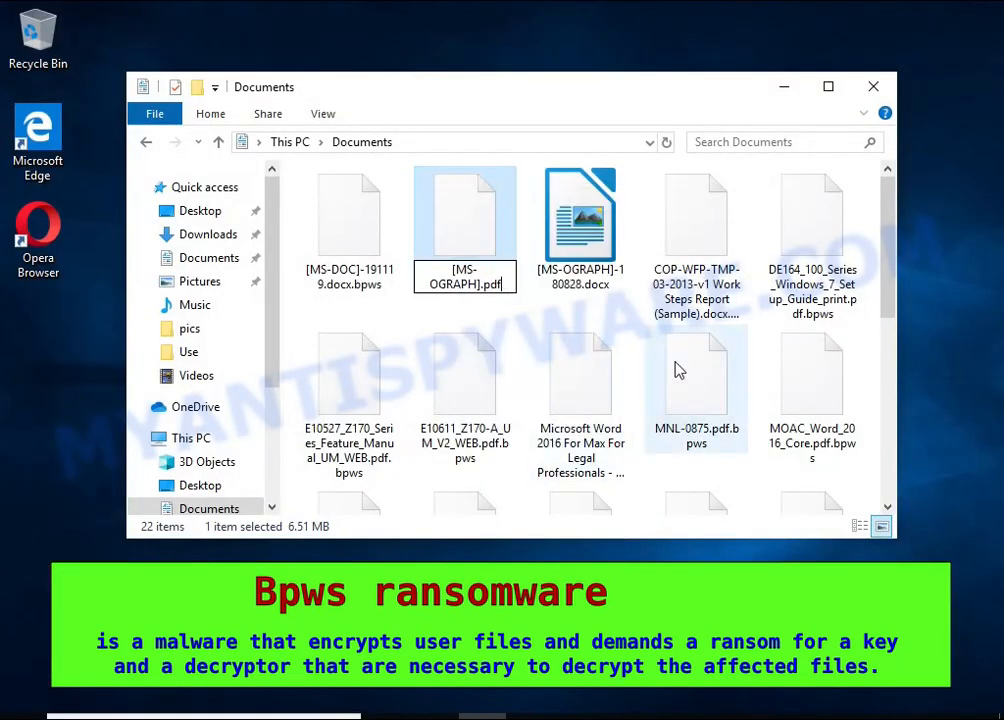
key(Return)
click(600, 375)
Try to view the renamed [MS-OGRAPH].pdf in Microsoft Edge, and close the browser
double_click(474, 228)
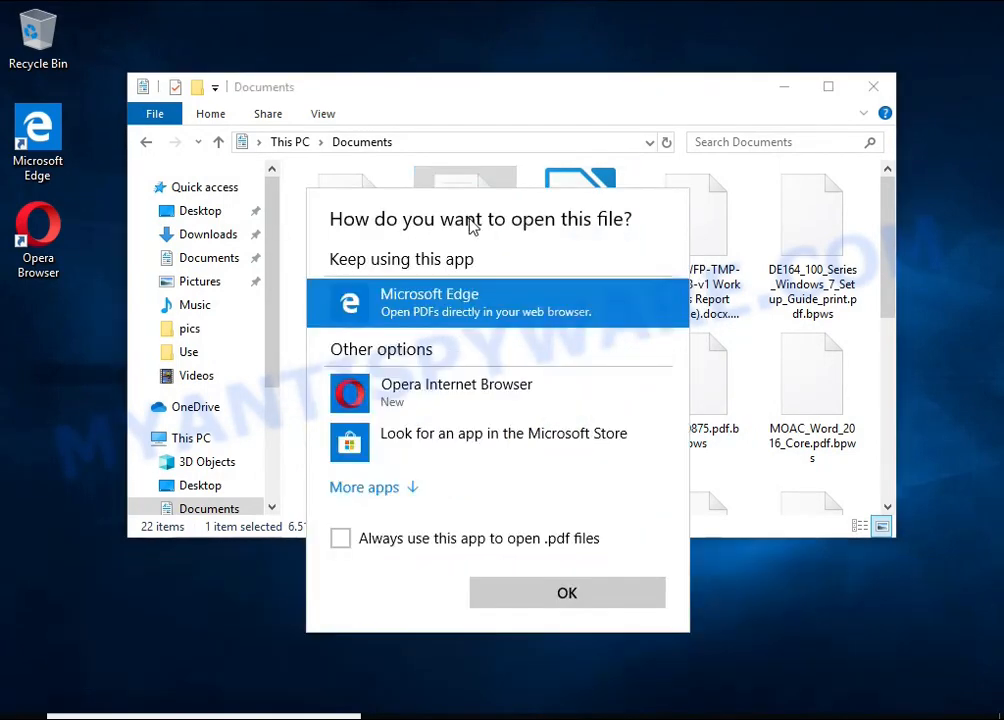
double_click(490, 298)
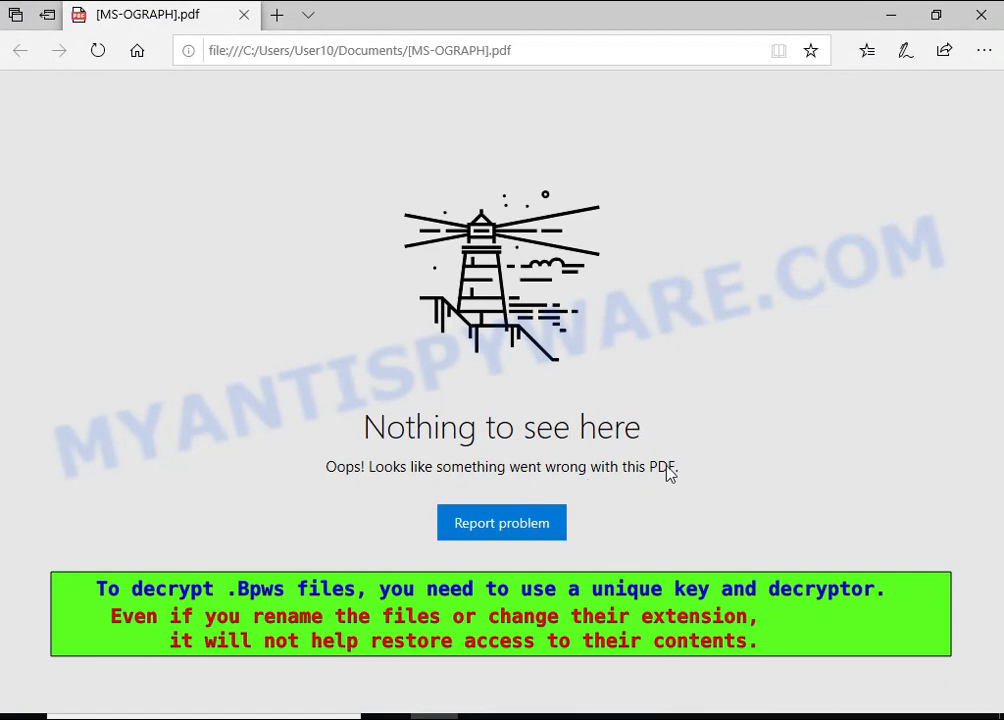
click(989, 14)
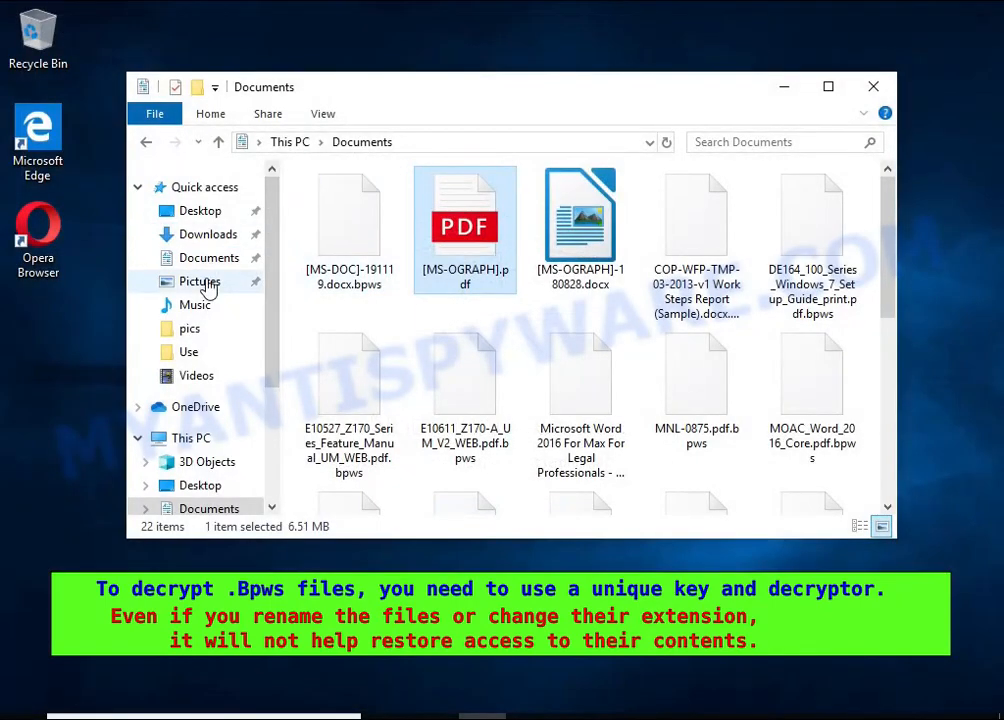
Go to the Pictures folder and try to open Jellyfish.jpg.bpws, dismissing the app choice
click(205, 283)
double_click(312, 350)
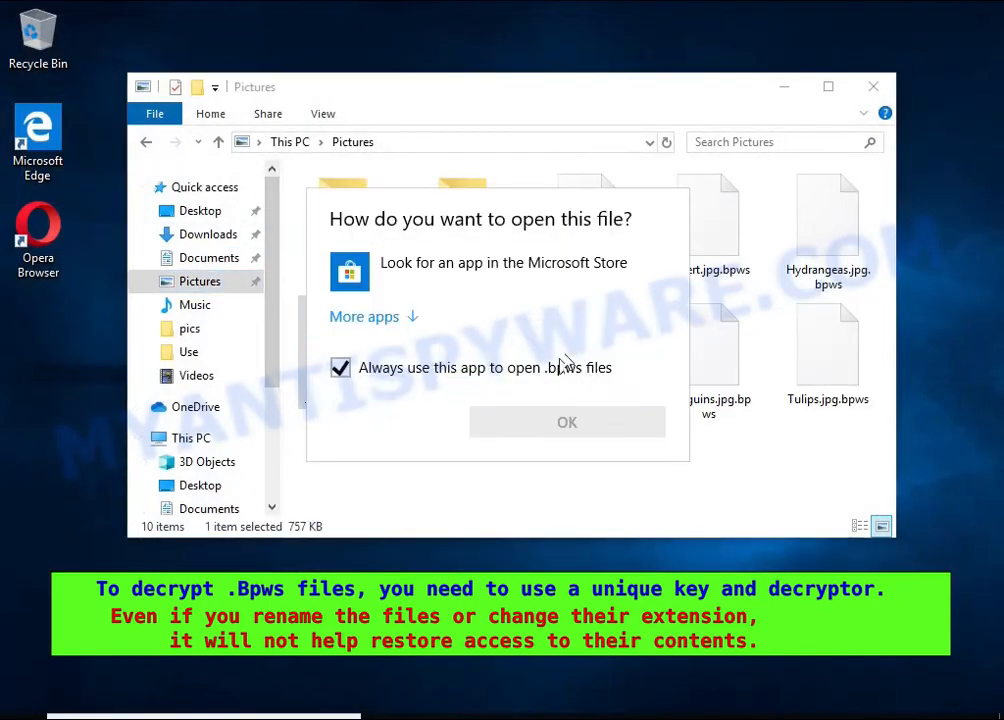
click(721, 312)
Rename Jellyfish.jpg.bpws to Jellyfish.jpg and accept the extension change
right_click(366, 308)
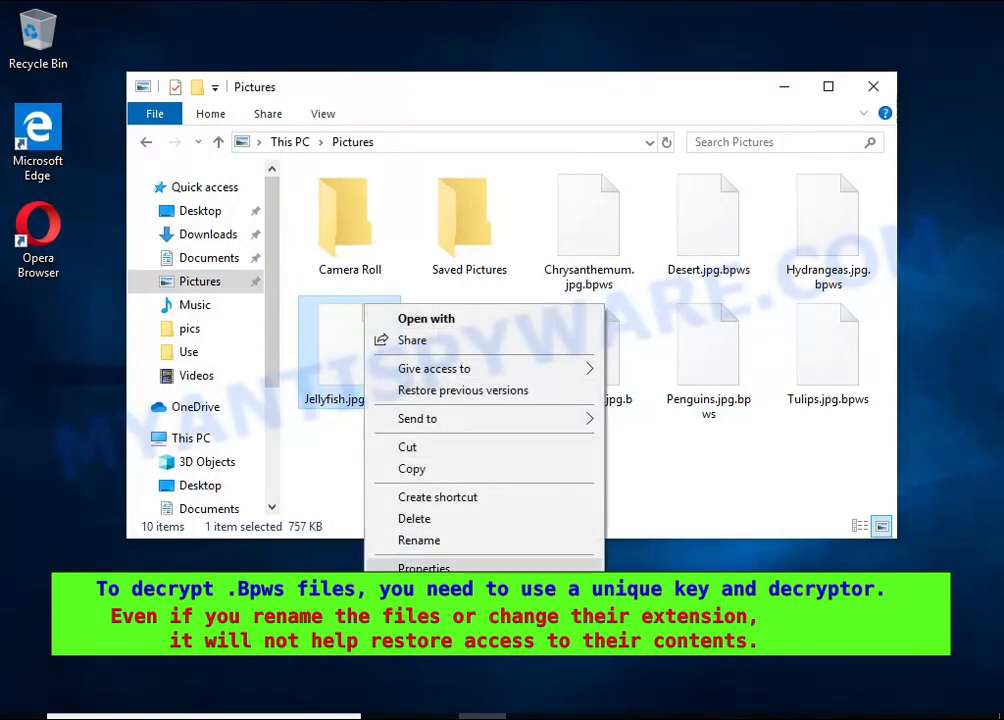
click(560, 540)
key(End)
key(BackSpace)
key(BackSpace)
key(BackSpace)
key(BackSpace)
key(BackSpace)
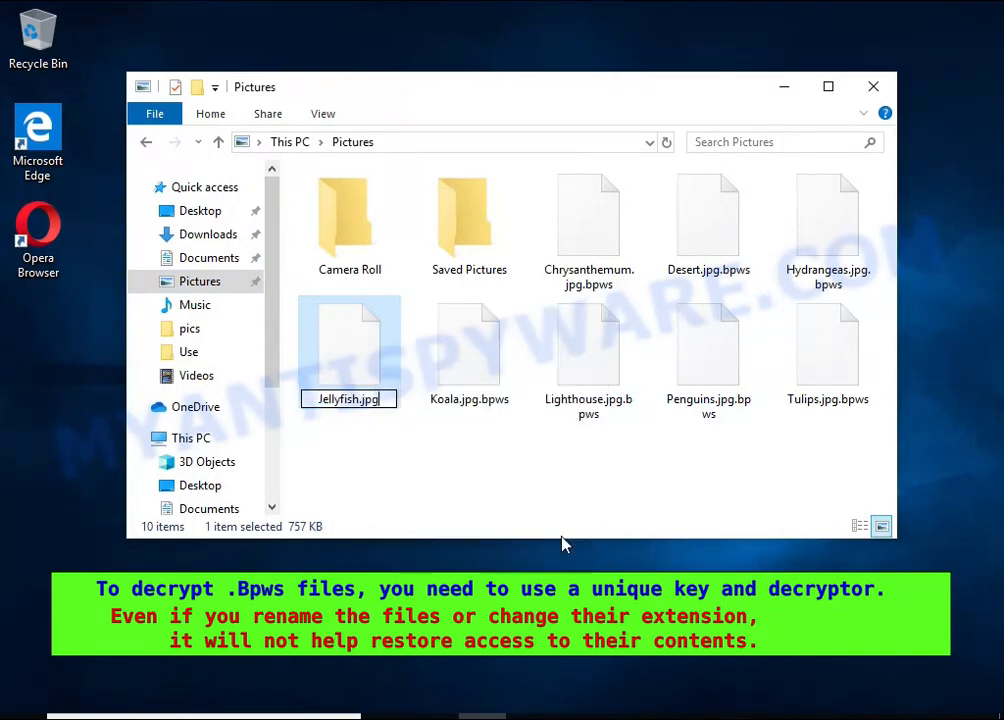
key(Return)
click(582, 376)
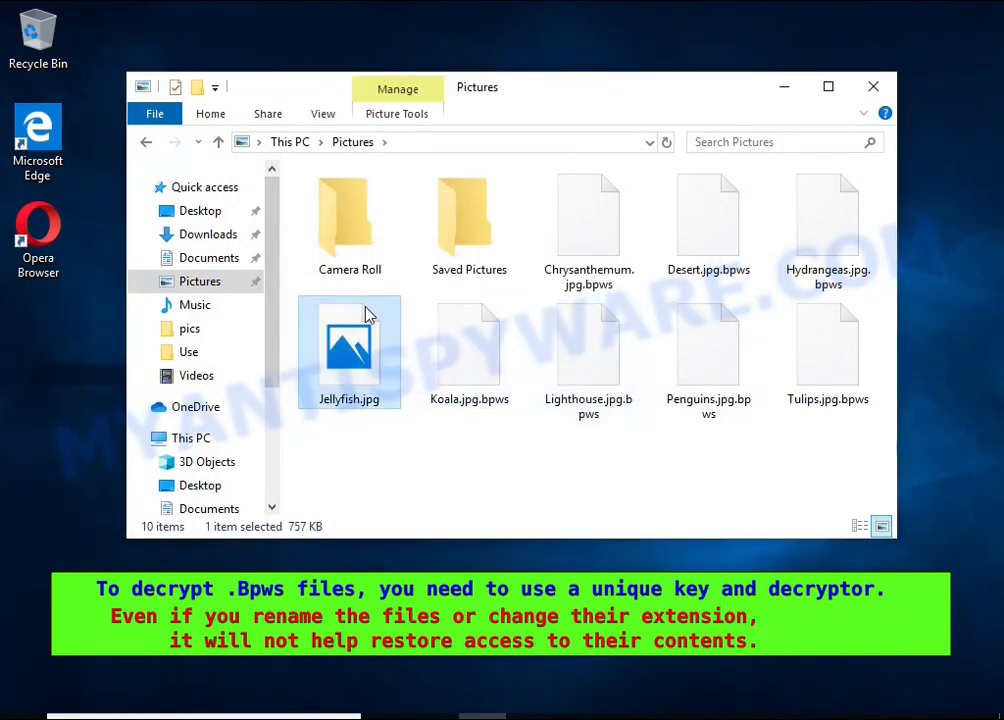
Try to view the renamed Jellyfish.jpg in Photos, and close the viewer
double_click(366, 314)
double_click(366, 310)
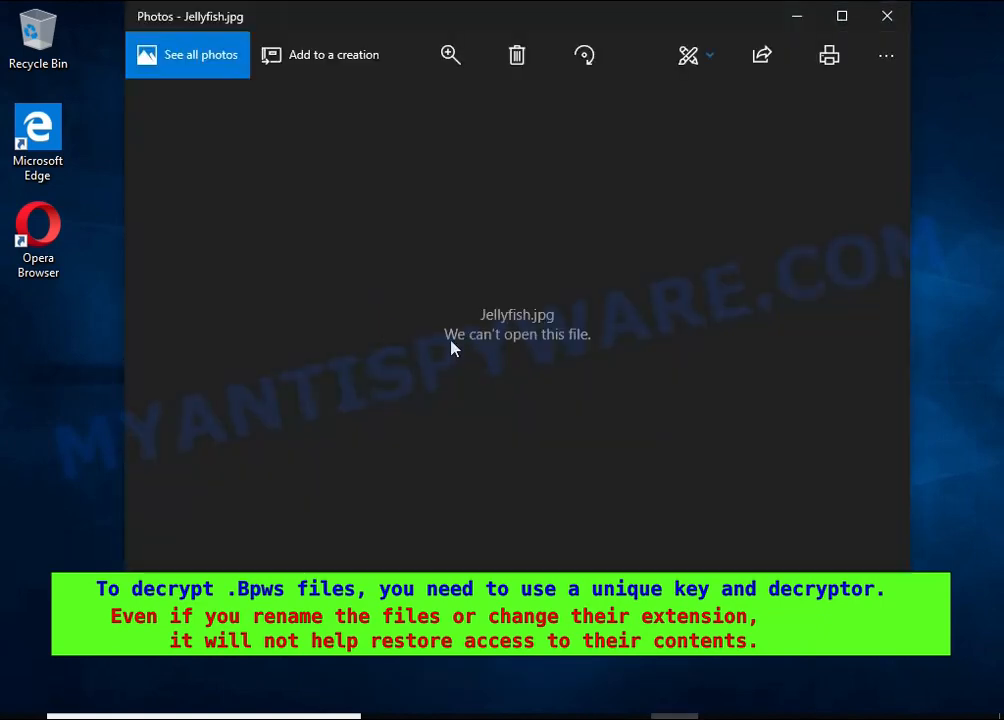
click(887, 16)
Open the ransom note _readme.txt from the user's profile folder on Local Disk (C:)
click(190, 439)
double_click(378, 470)
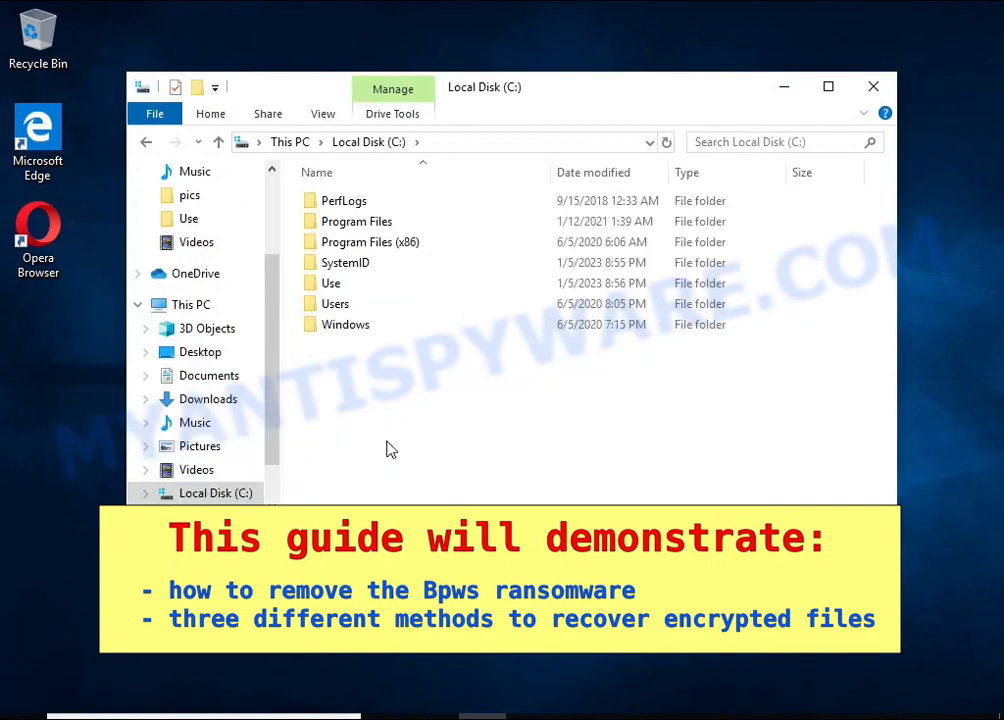
double_click(332, 304)
double_click(345, 221)
click(490, 474)
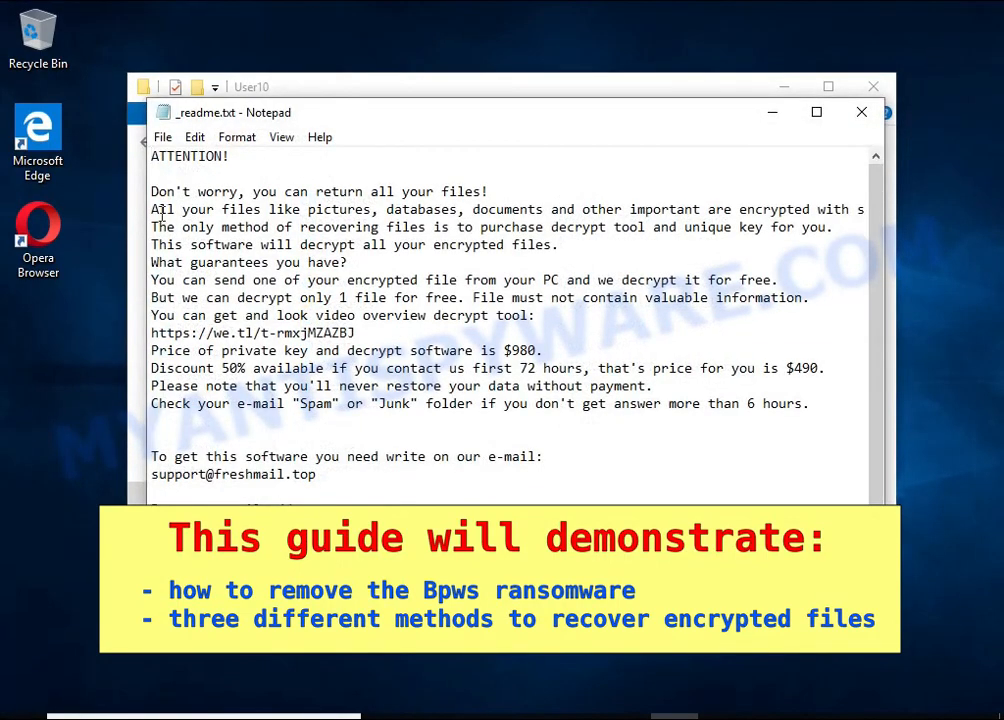
Highlight the ransom note's sentence about encrypted files and the word "encrypted", and close the note and the folder window
drag(152, 211, 812, 205)
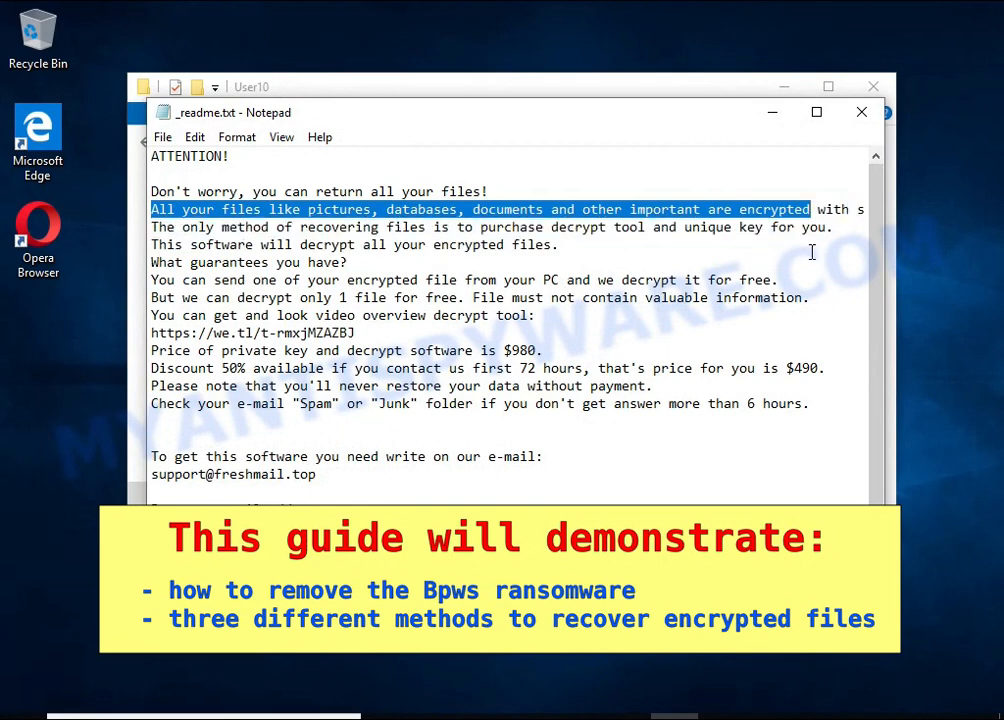
double_click(779, 211)
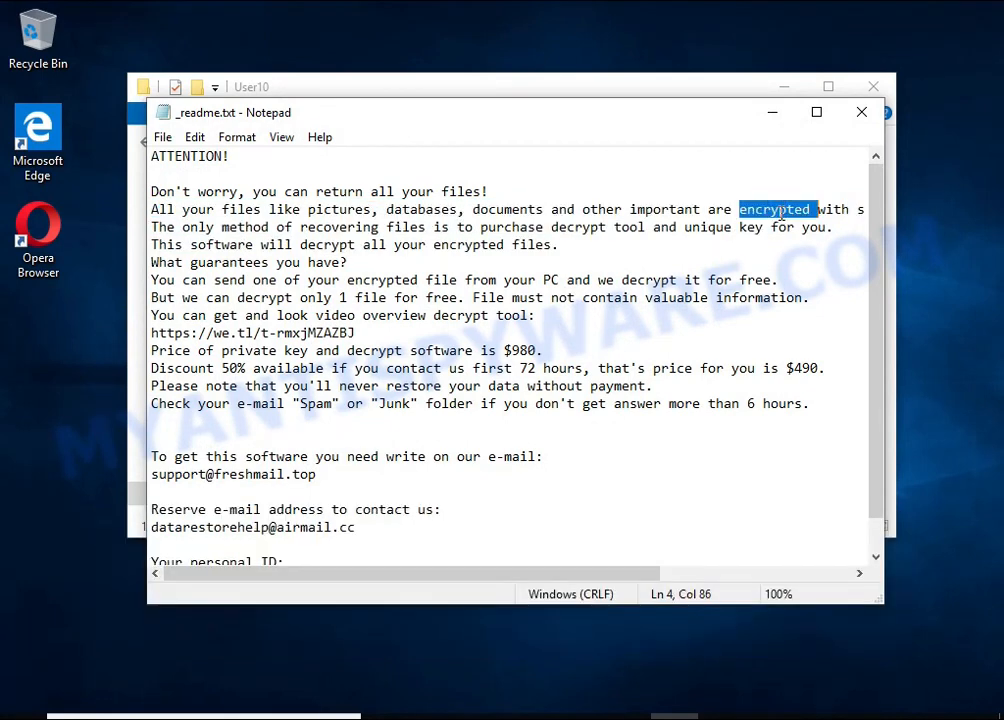
click(861, 112)
click(873, 86)
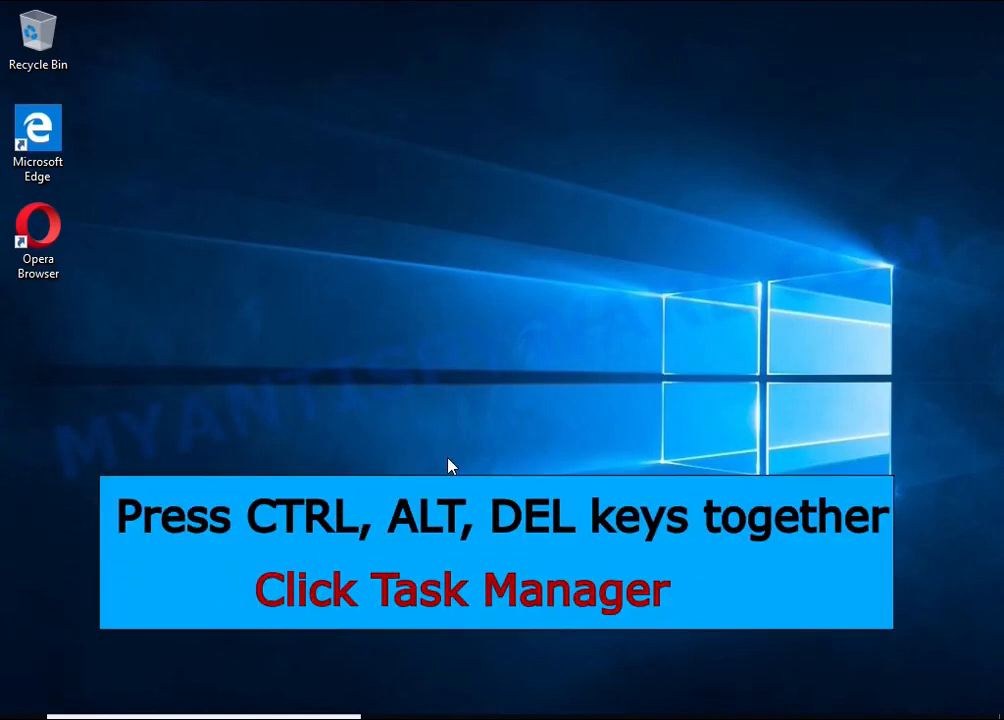
Open Task Manager from the Windows security screen and end the suspicious background process DB07.exe (32 bit)
key(ctrl+alt+Delete)
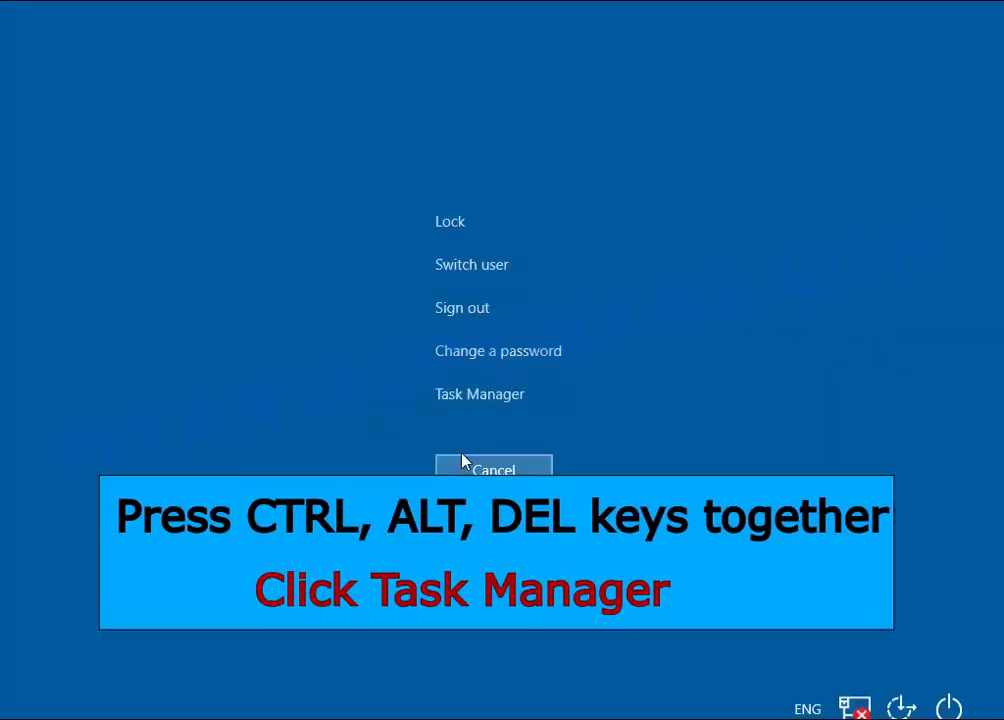
click(513, 405)
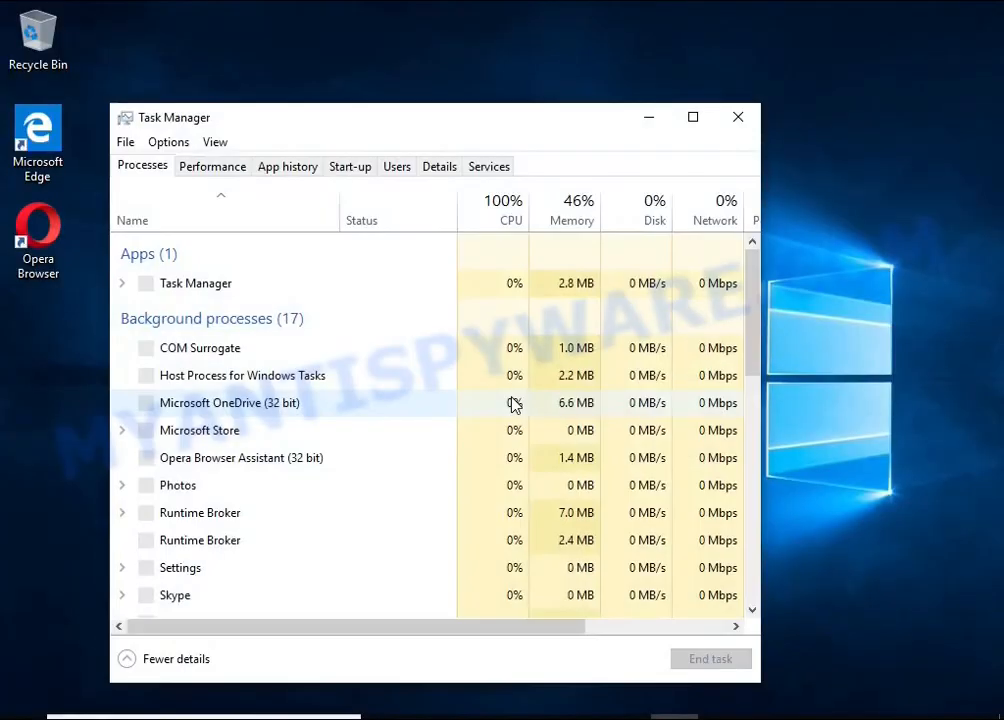
scroll(370, 372, down, 2)
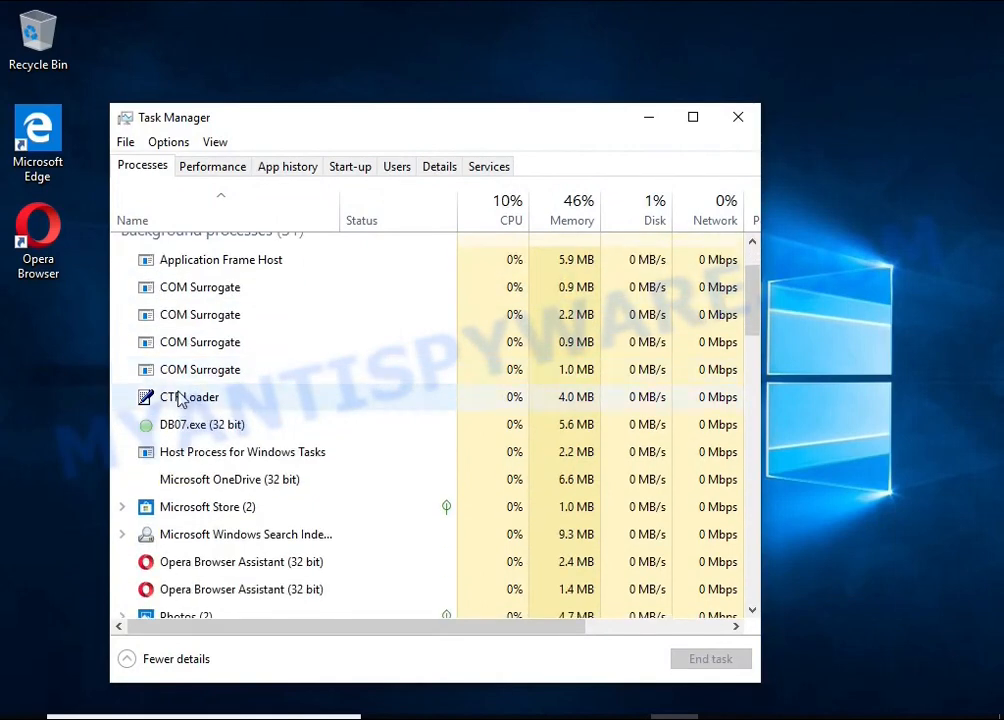
click(383, 429)
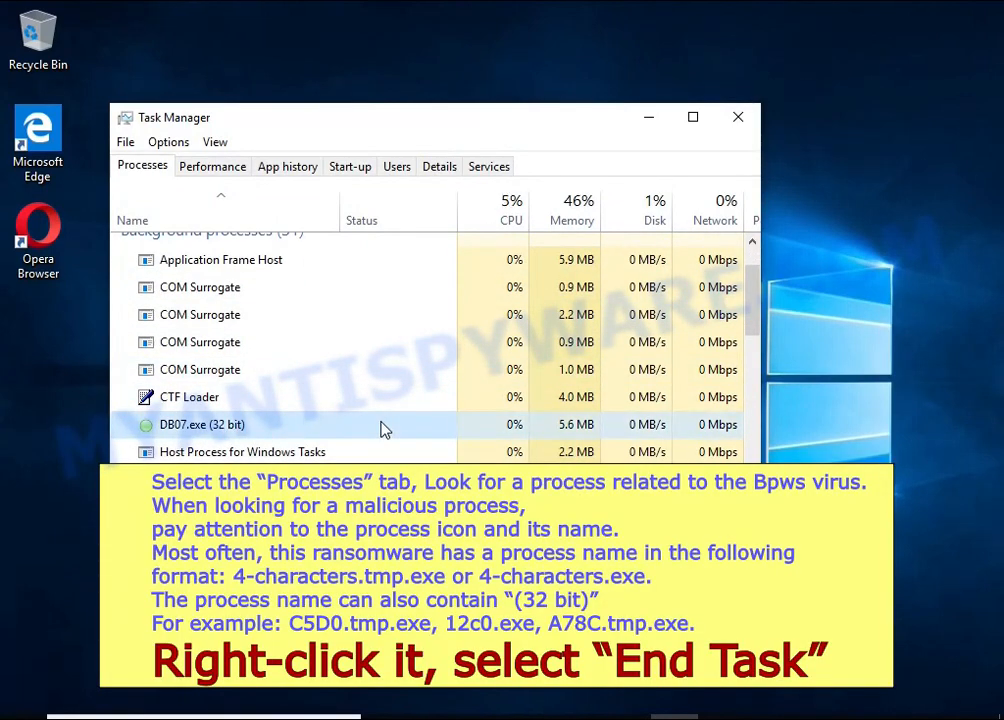
right_click(389, 432)
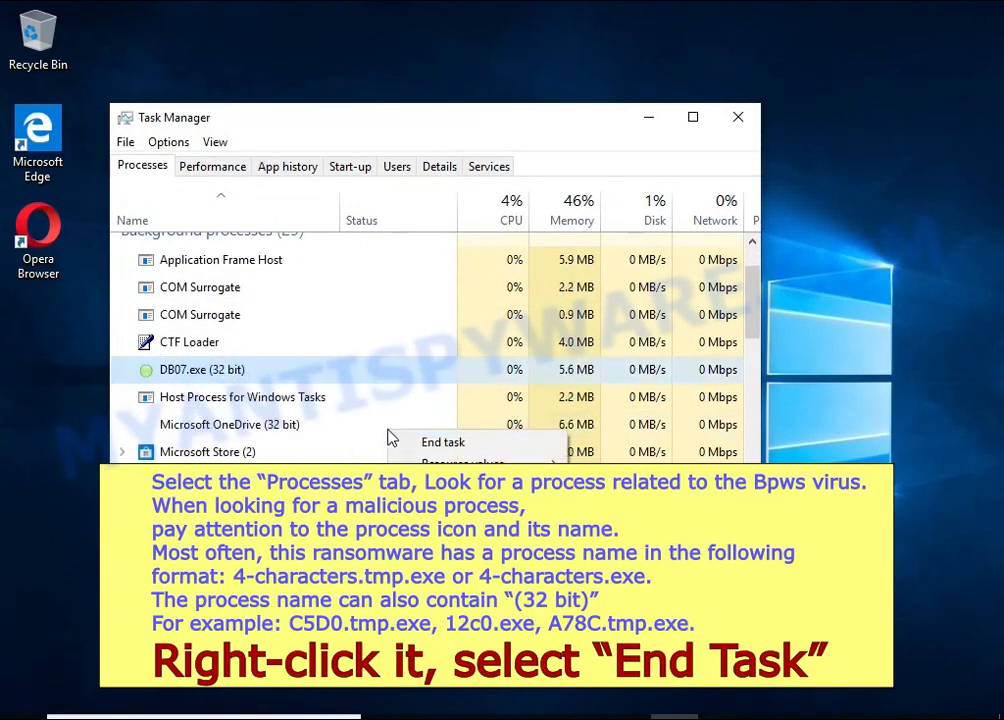
click(511, 444)
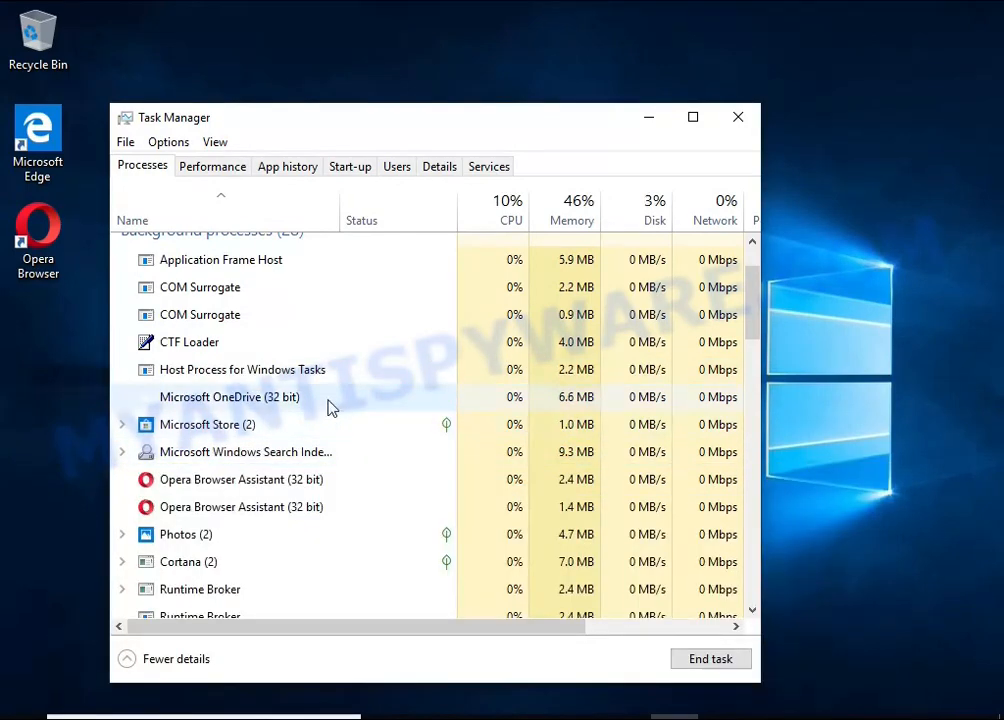
Examine the rest of the running background and Windows processes for other suspicious entries
scroll(310, 404, down, 2)
scroll(306, 404, down, 7)
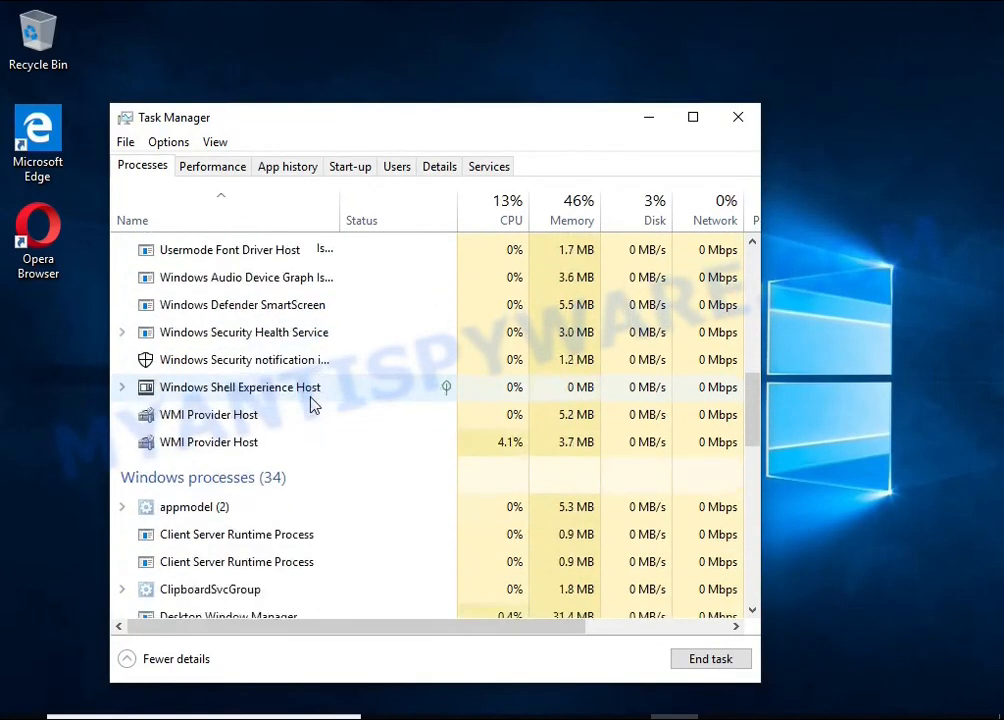
scroll(306, 397, down, 8)
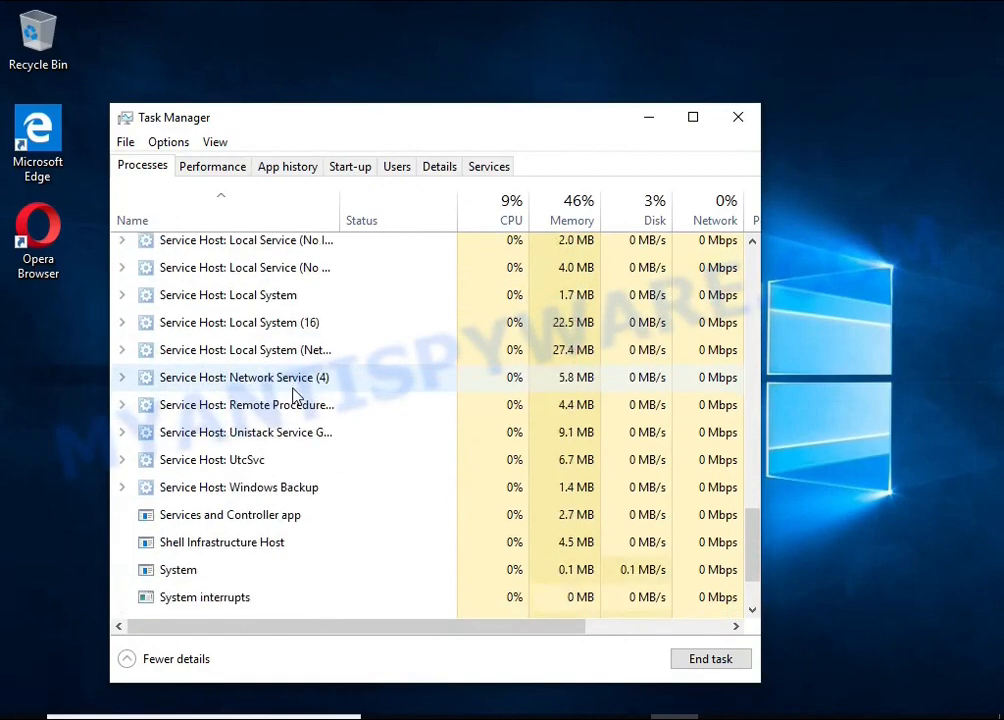
scroll(298, 395, up, 8)
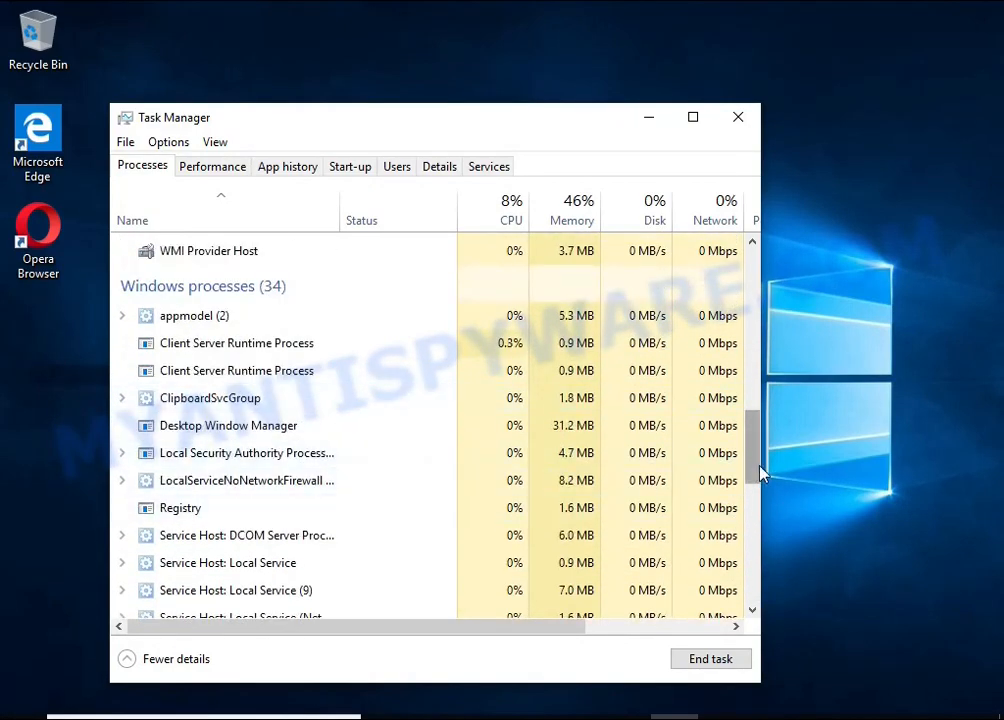
drag(757, 471, 766, 270)
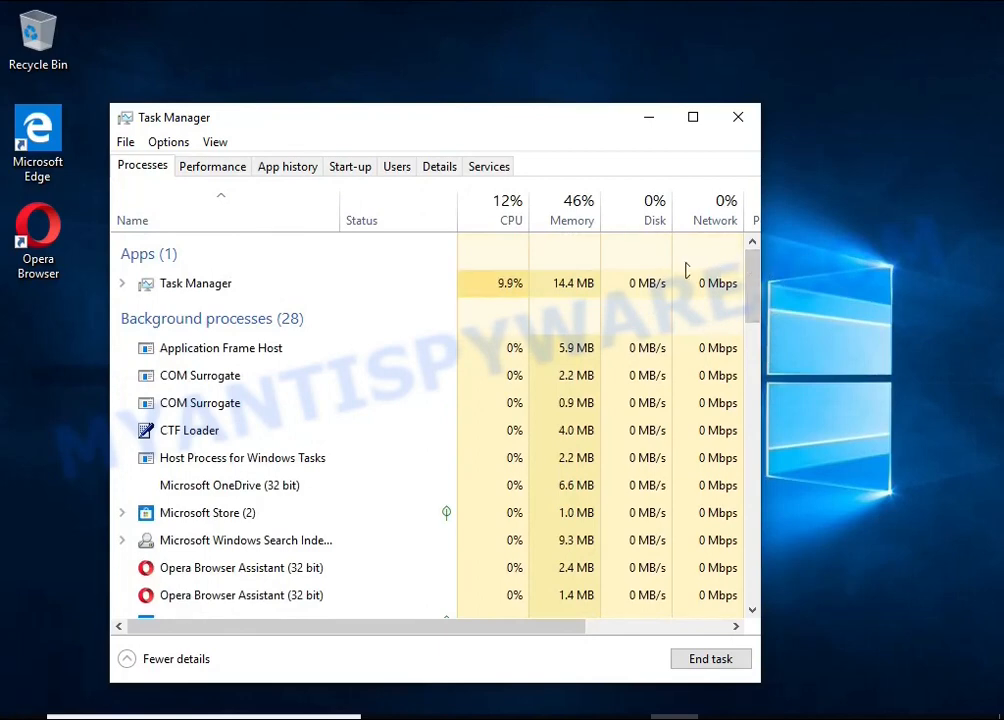
Disable the DB07.exe start-up entry and close Task Manager
click(352, 168)
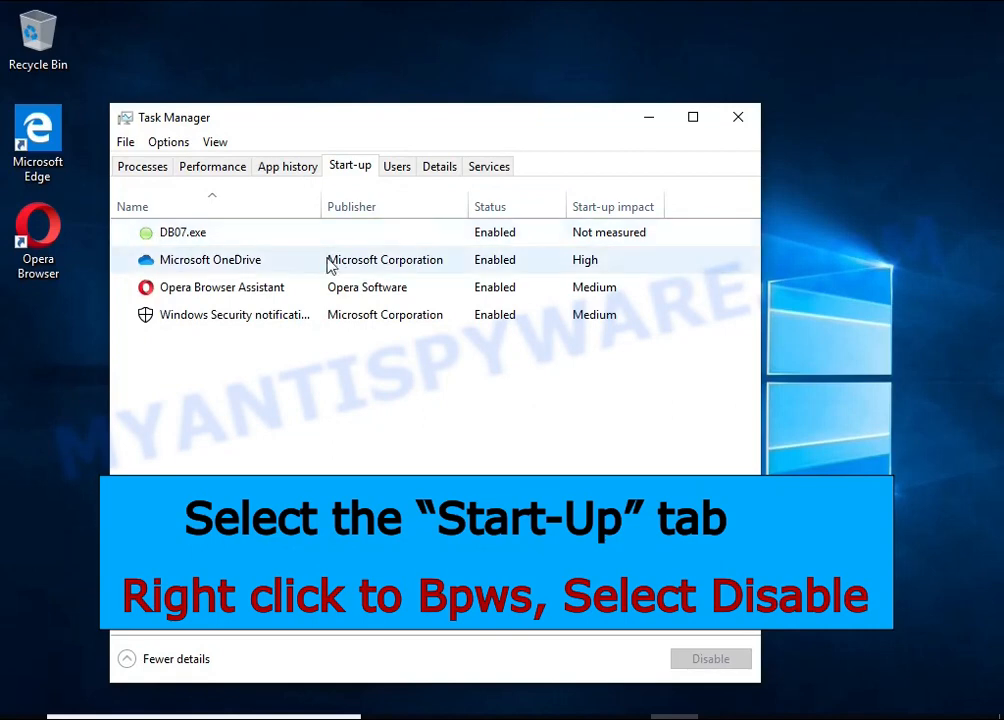
click(541, 243)
right_click(542, 242)
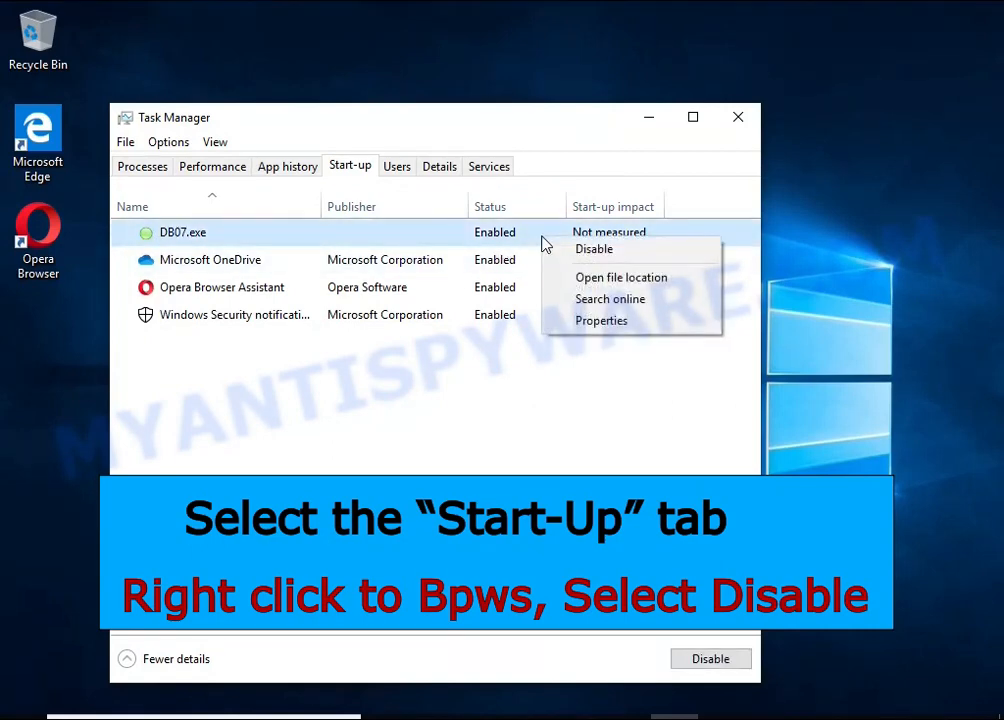
click(667, 260)
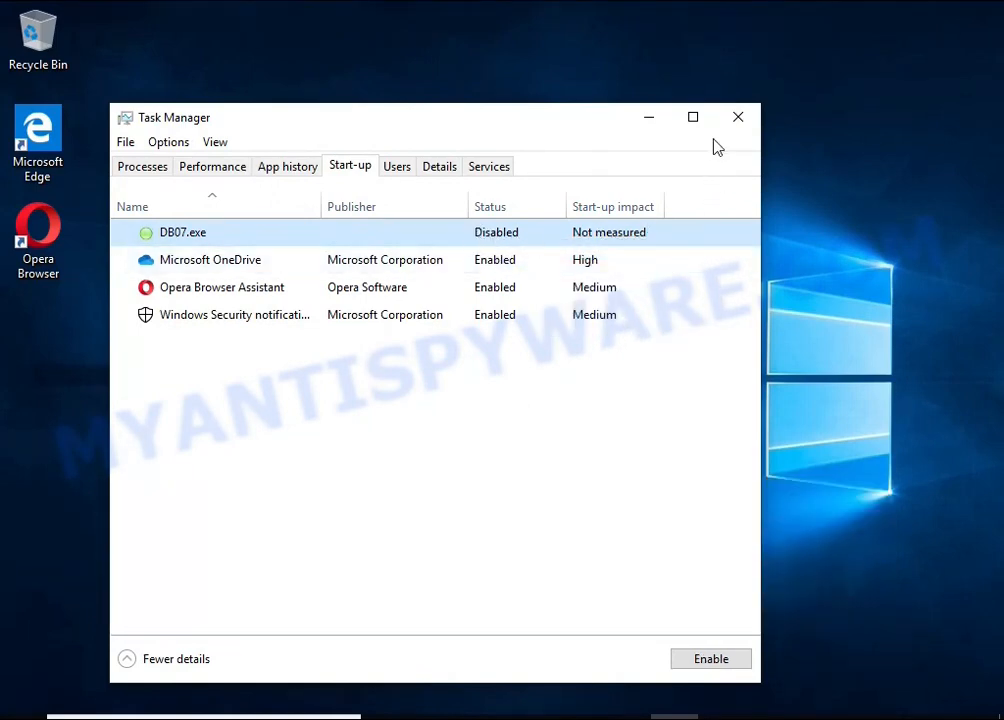
click(734, 120)
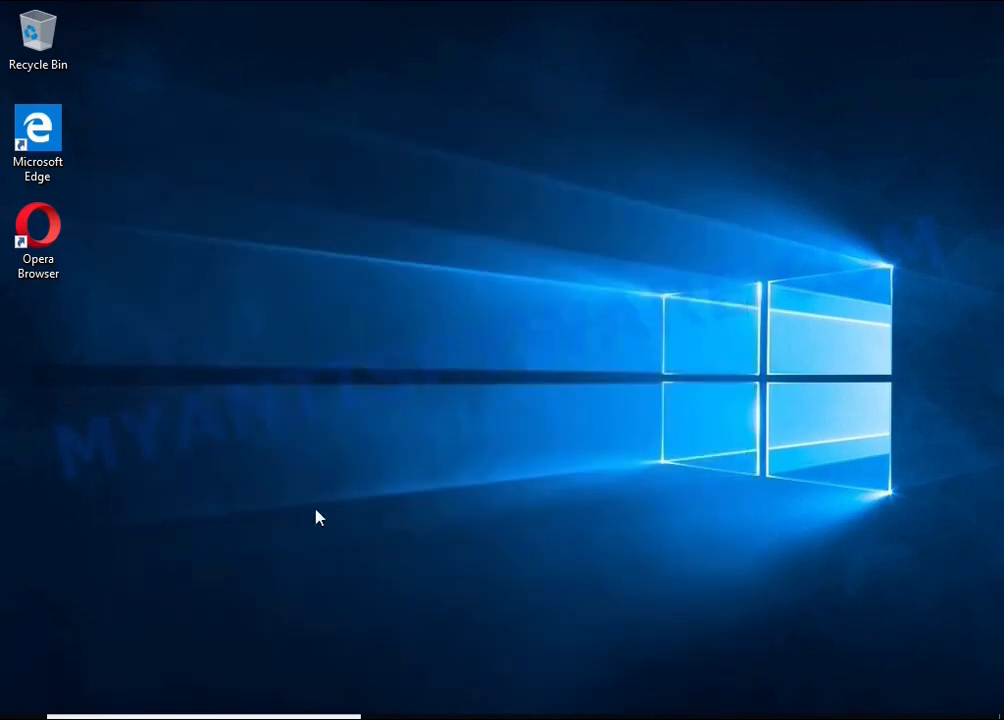
Search Windows for "task she" and open Task Scheduler
key(super)
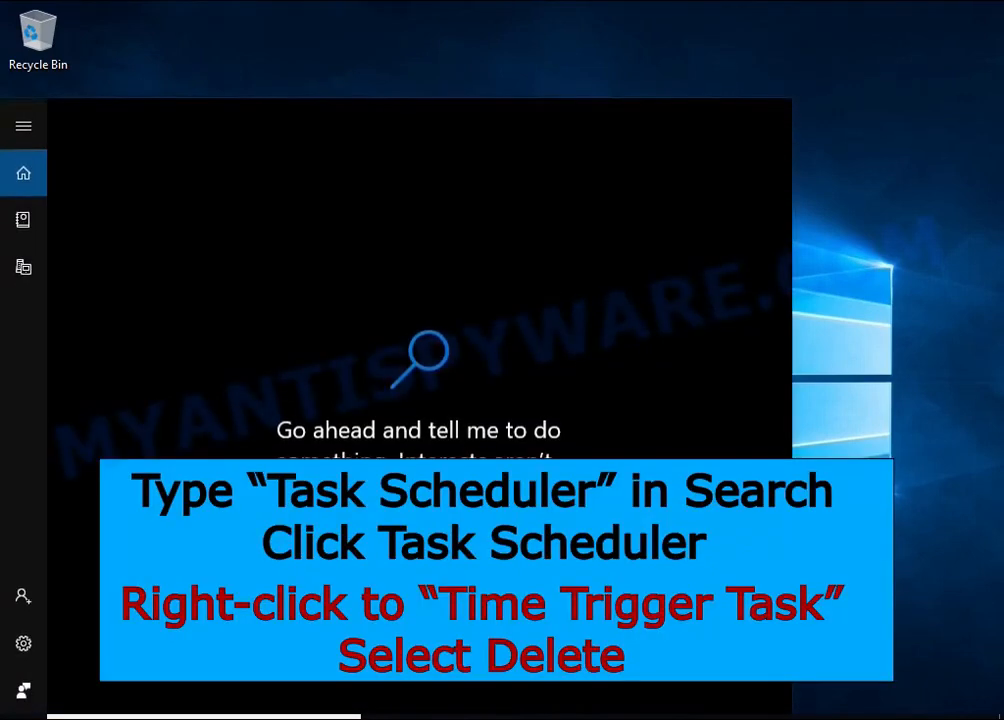
text(task she)
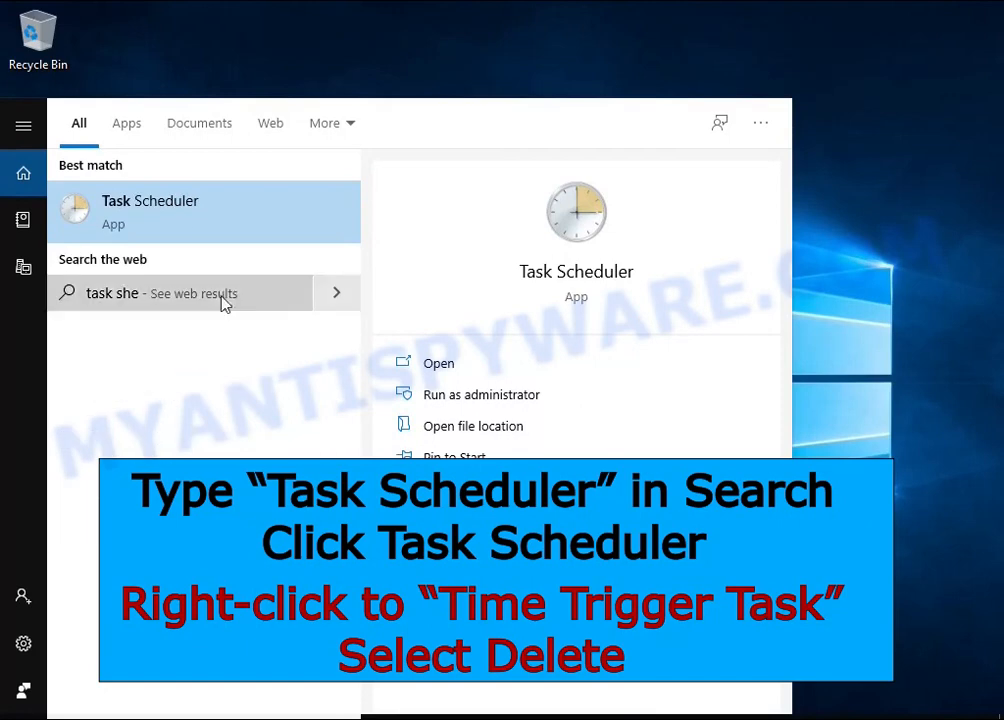
click(240, 230)
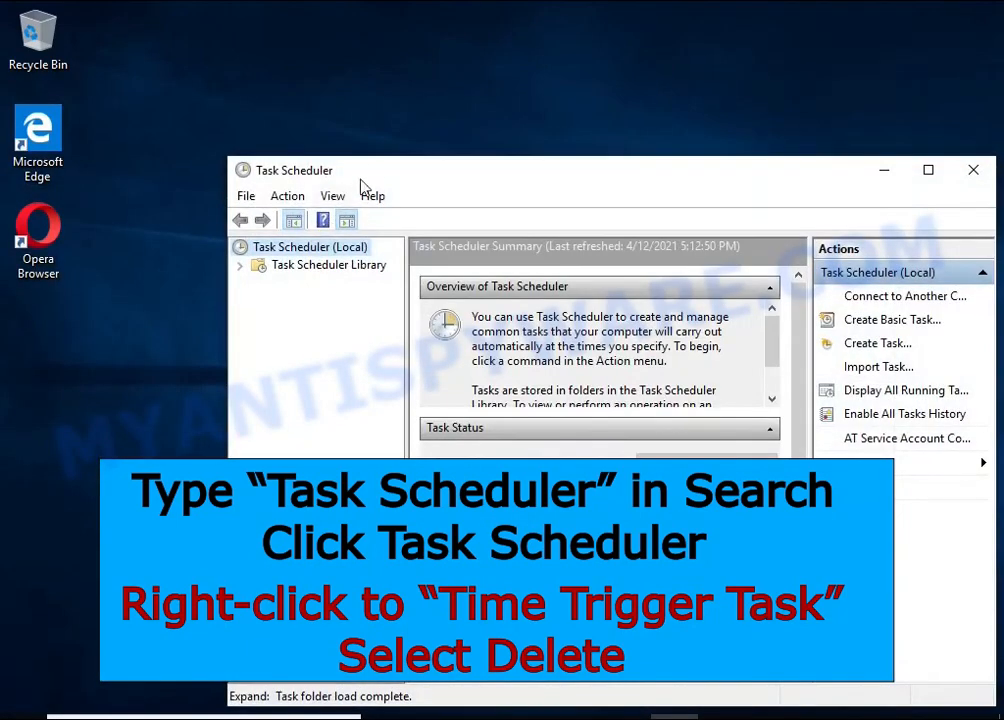
Delete the Time Trigger Task from the Task Scheduler Library, confirm the deletion and close Task Scheduler
drag(365, 170, 302, 105)
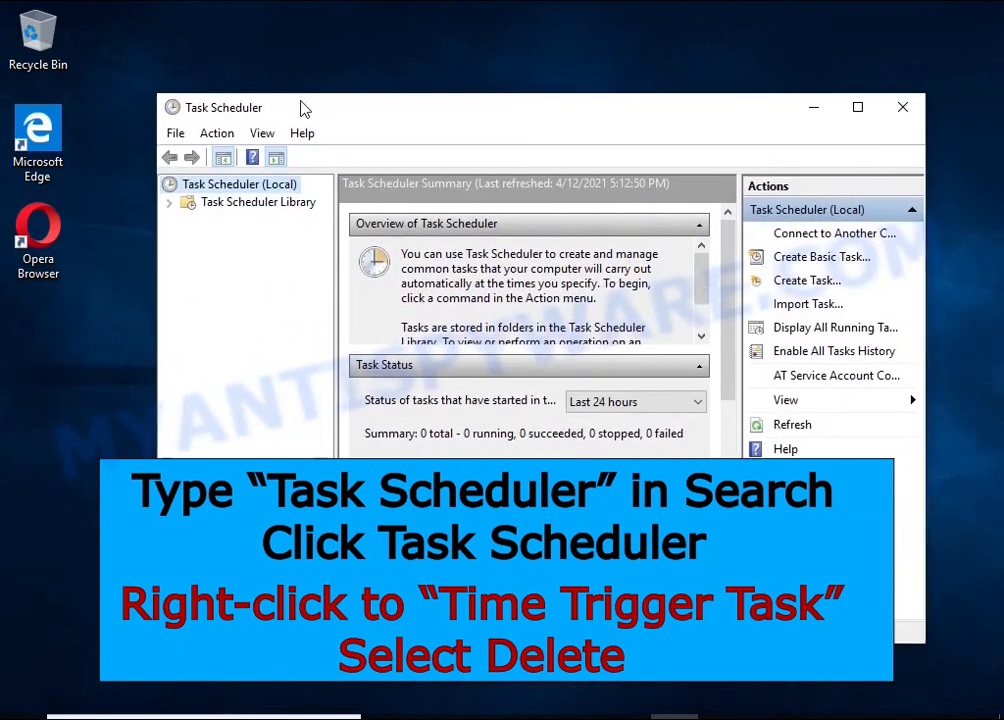
click(295, 203)
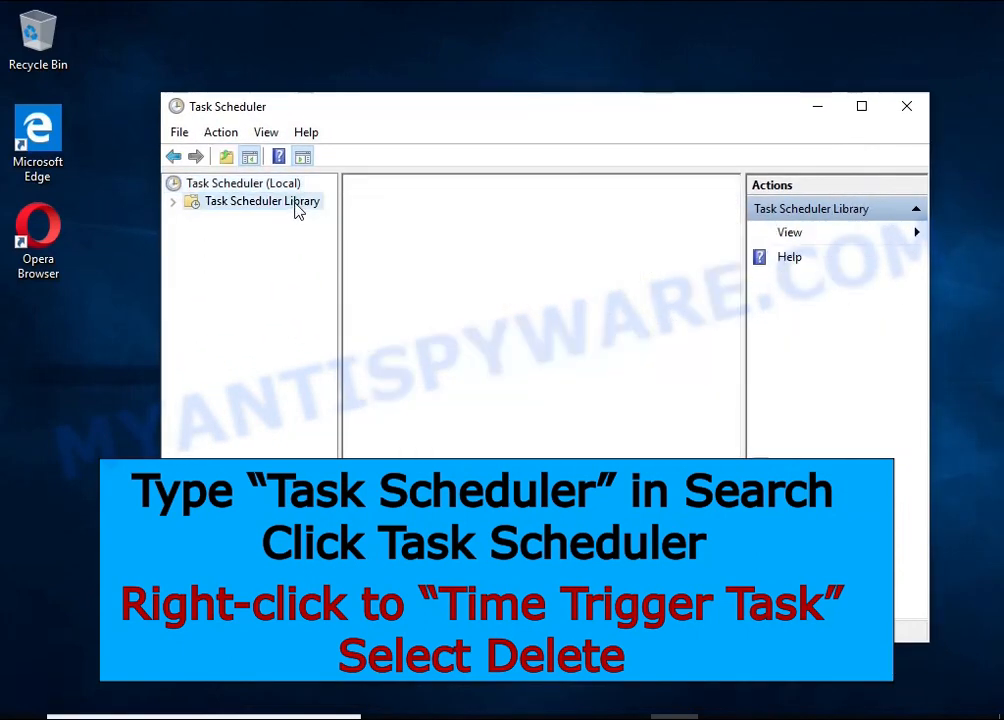
click(650, 270)
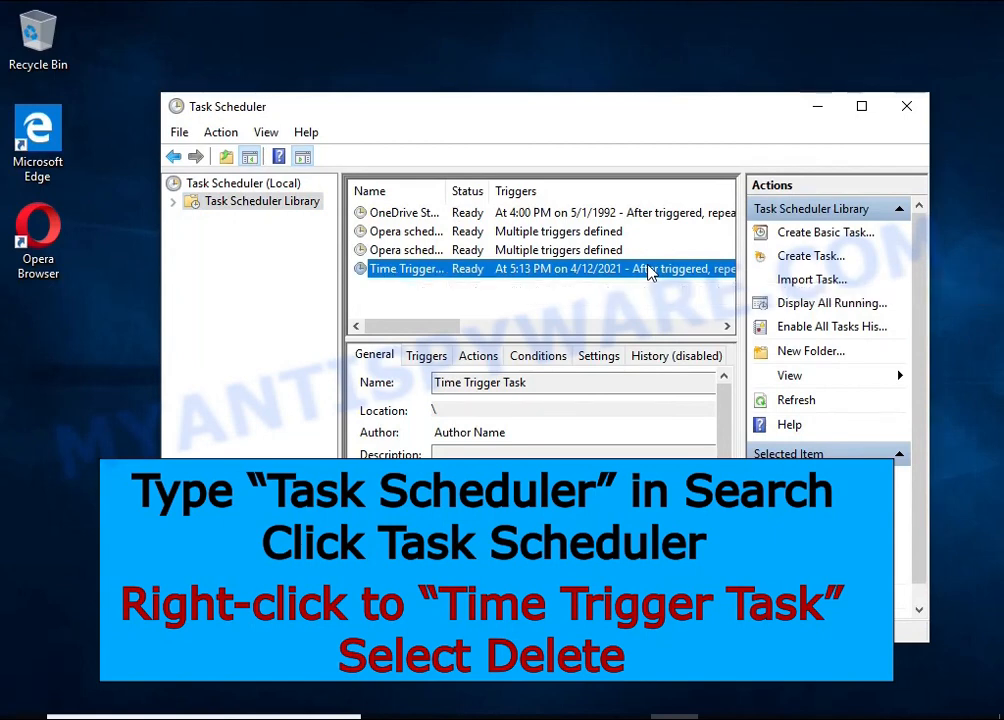
right_click(650, 270)
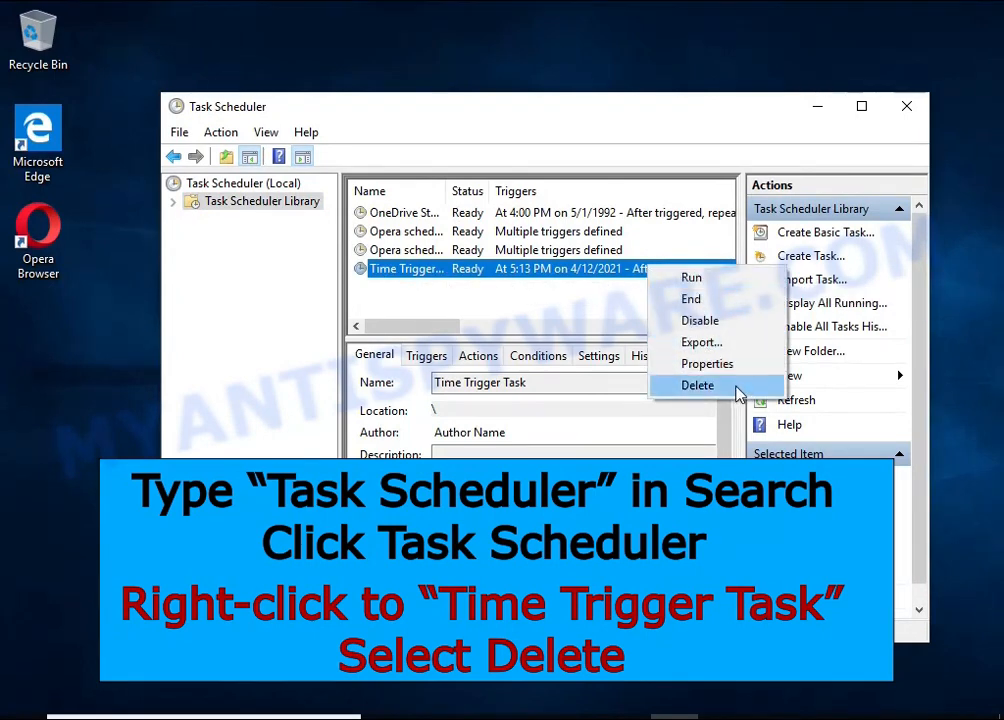
click(737, 388)
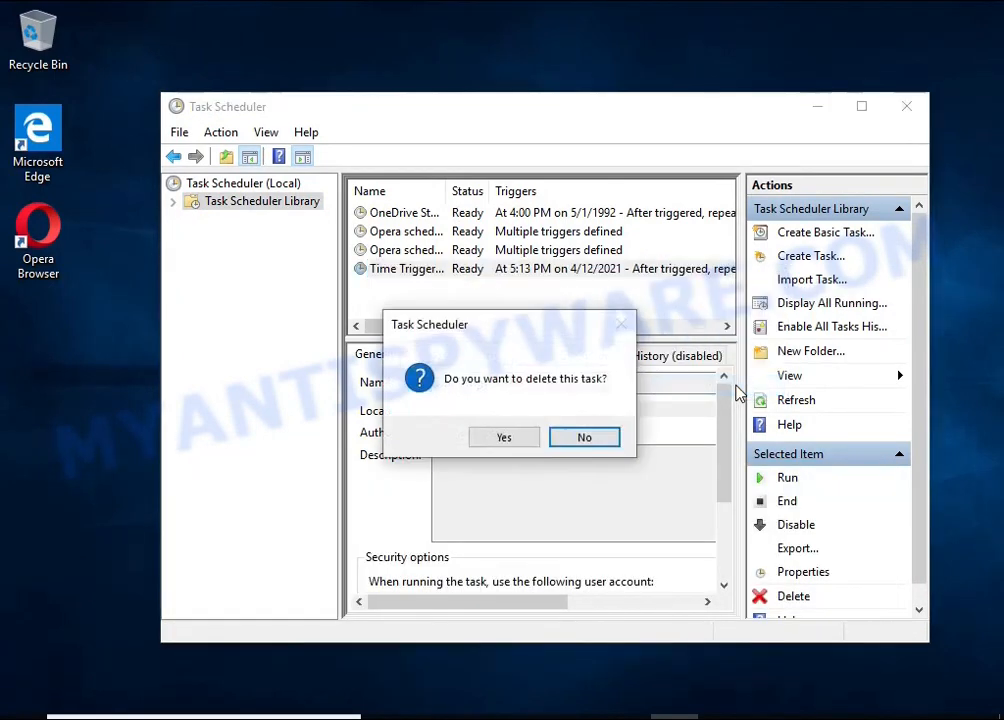
click(504, 442)
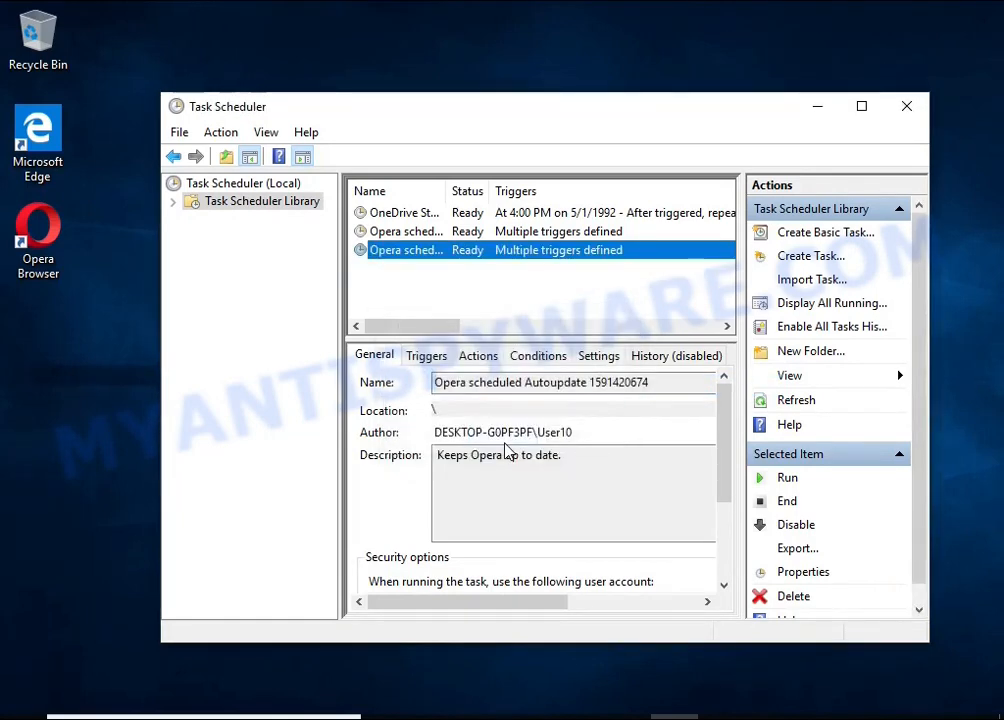
click(906, 108)
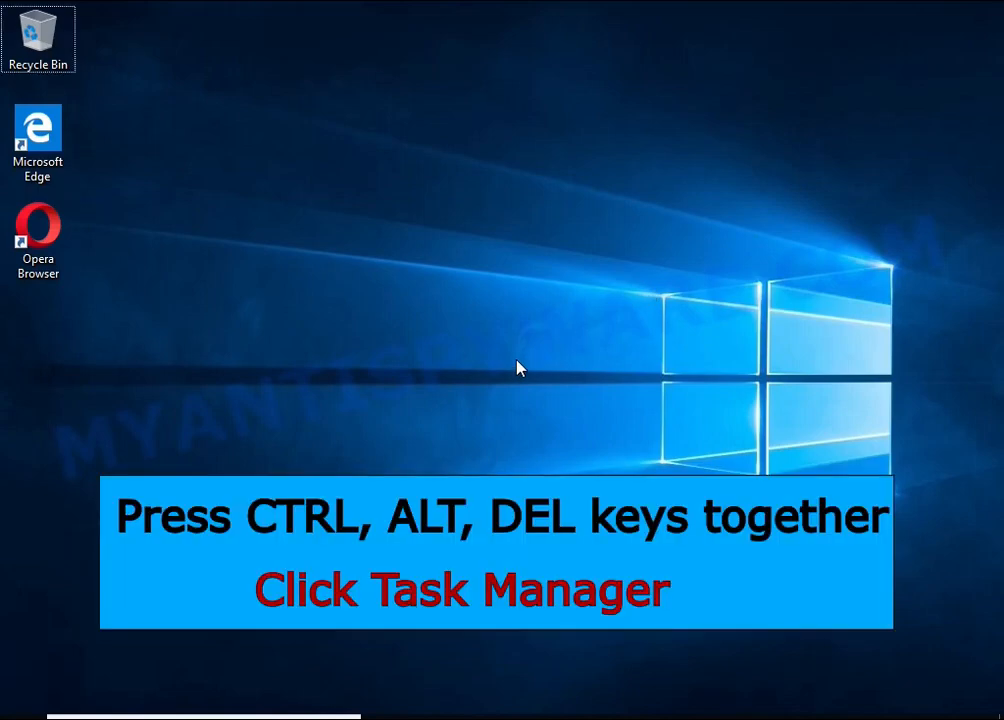
Open the file location of the DB07.exe start-up entry from Task Manager and close Task Manager
key(ctrl+alt+Delete)
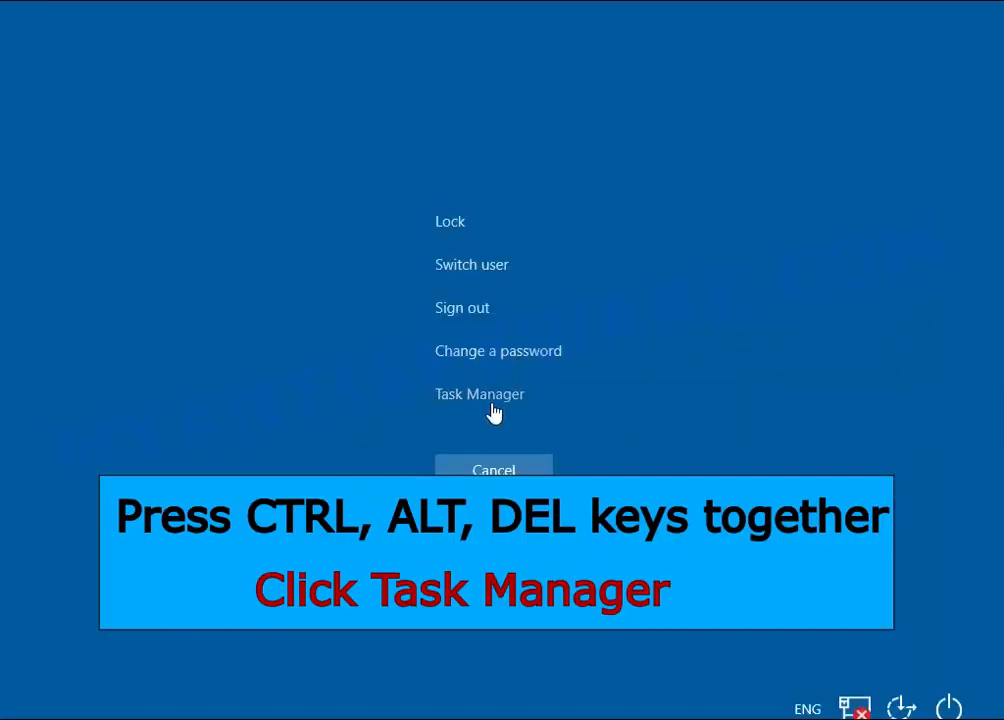
click(492, 404)
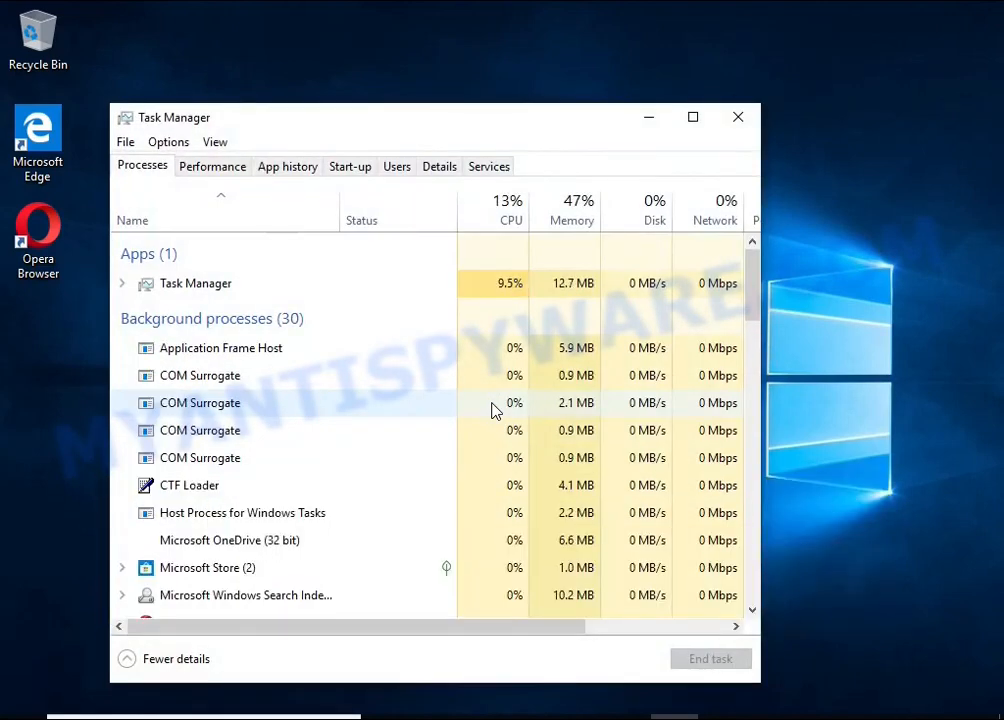
click(354, 167)
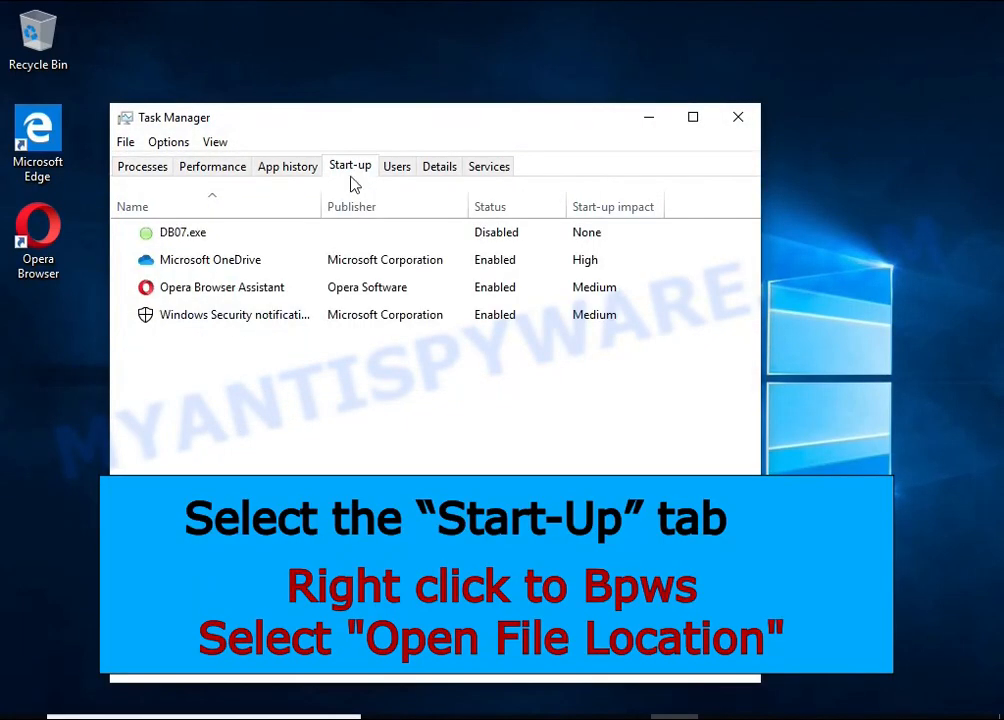
right_click(549, 233)
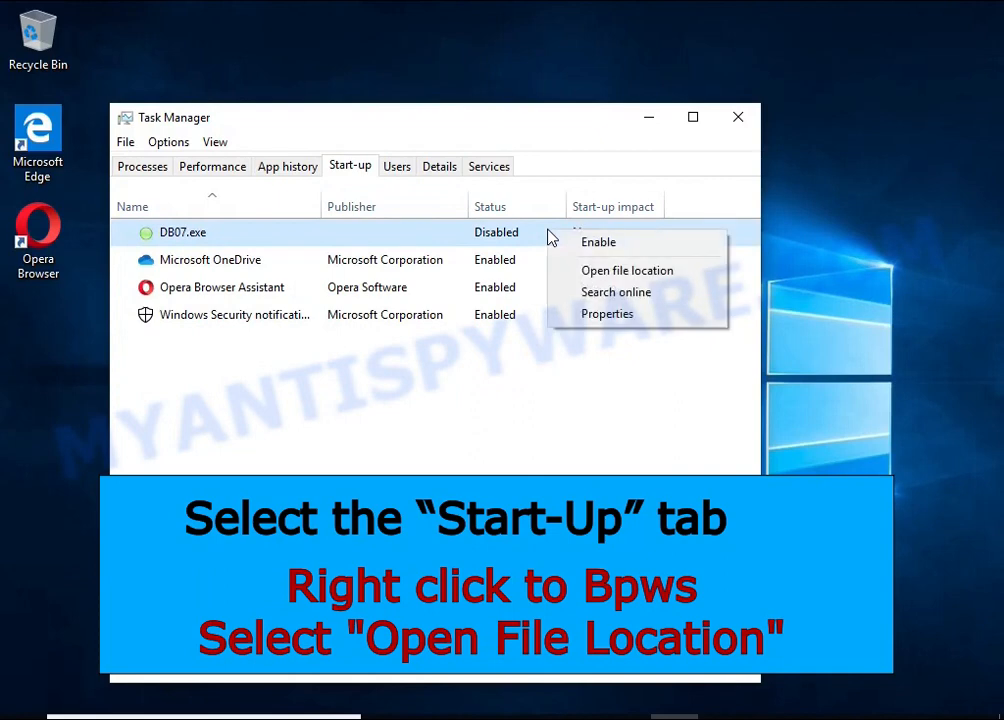
click(697, 281)
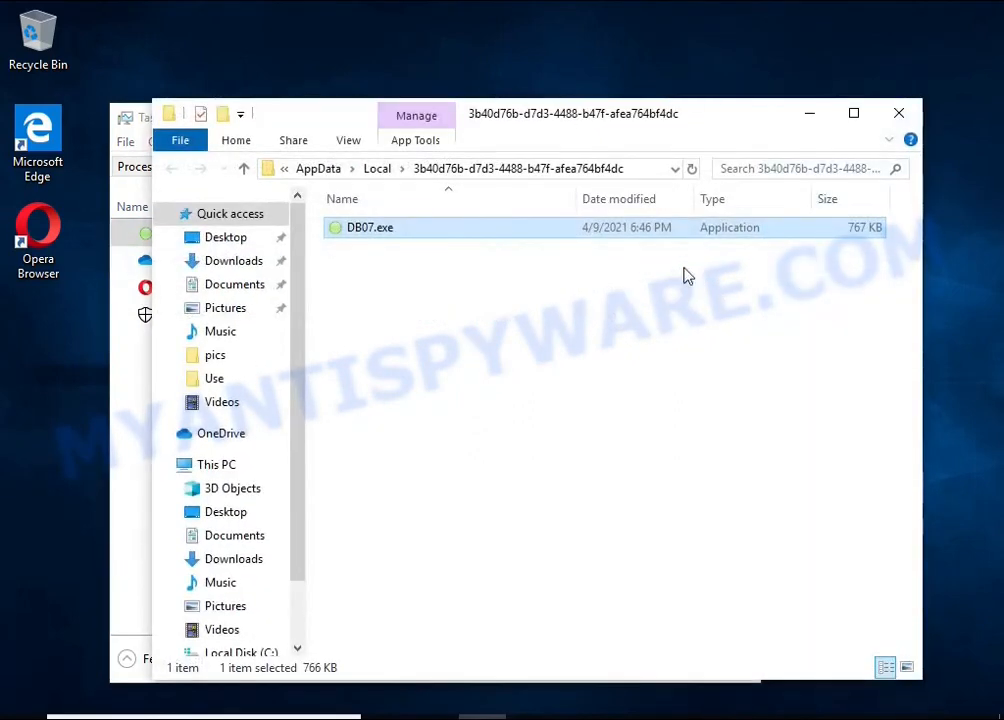
click(130, 417)
click(738, 118)
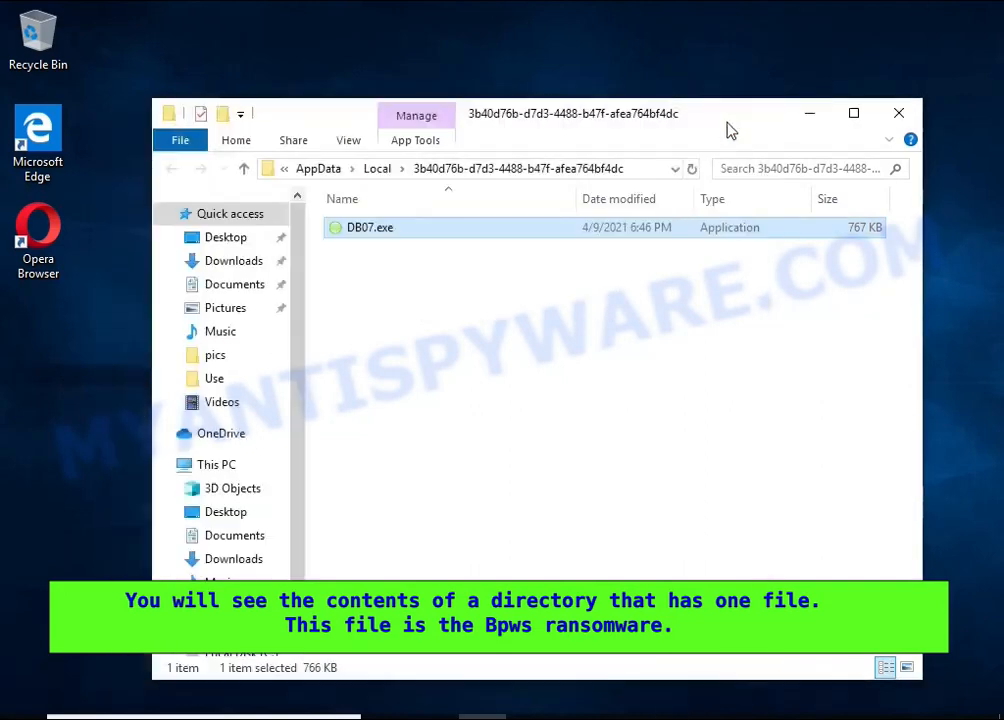
Try to delete DB07.exe from its AppData folder, retry the deletion and cancel it
right_click(420, 233)
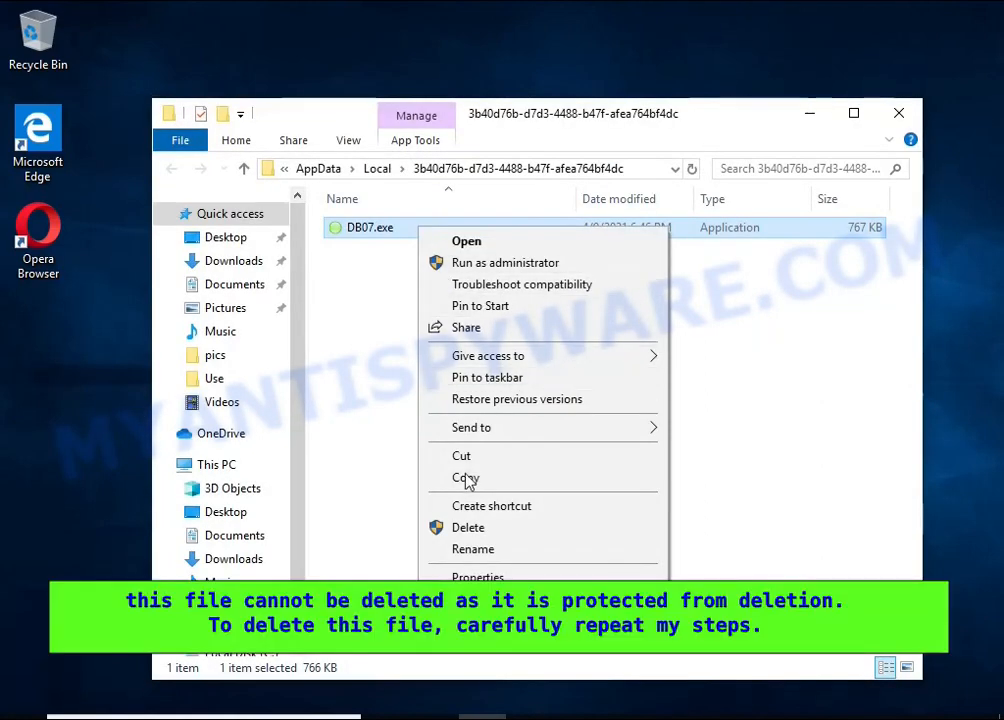
click(468, 528)
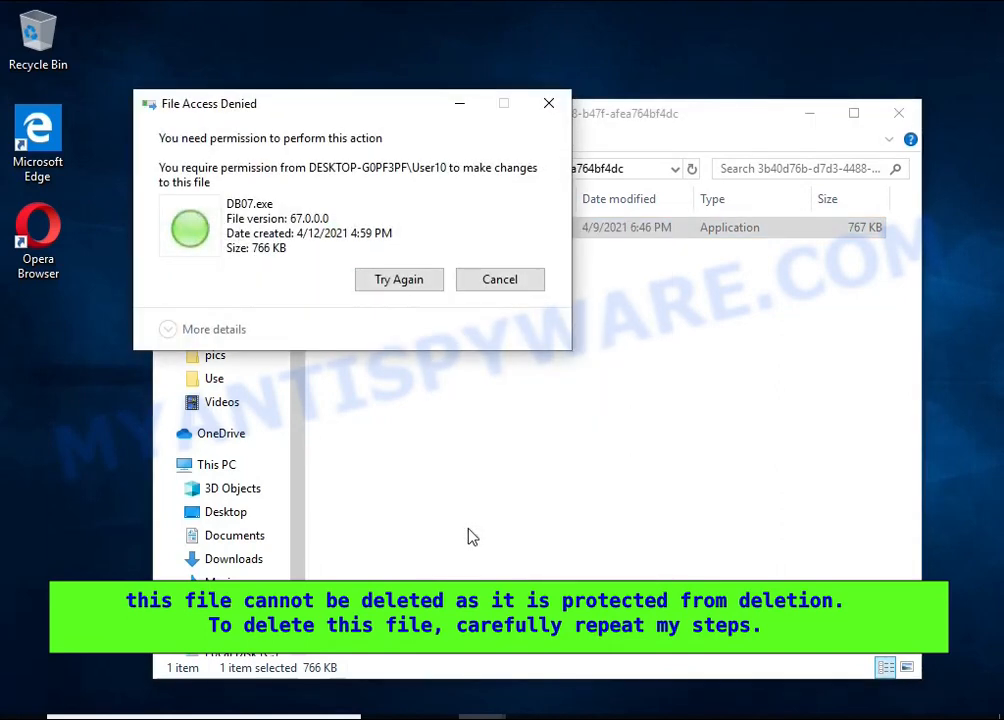
click(423, 284)
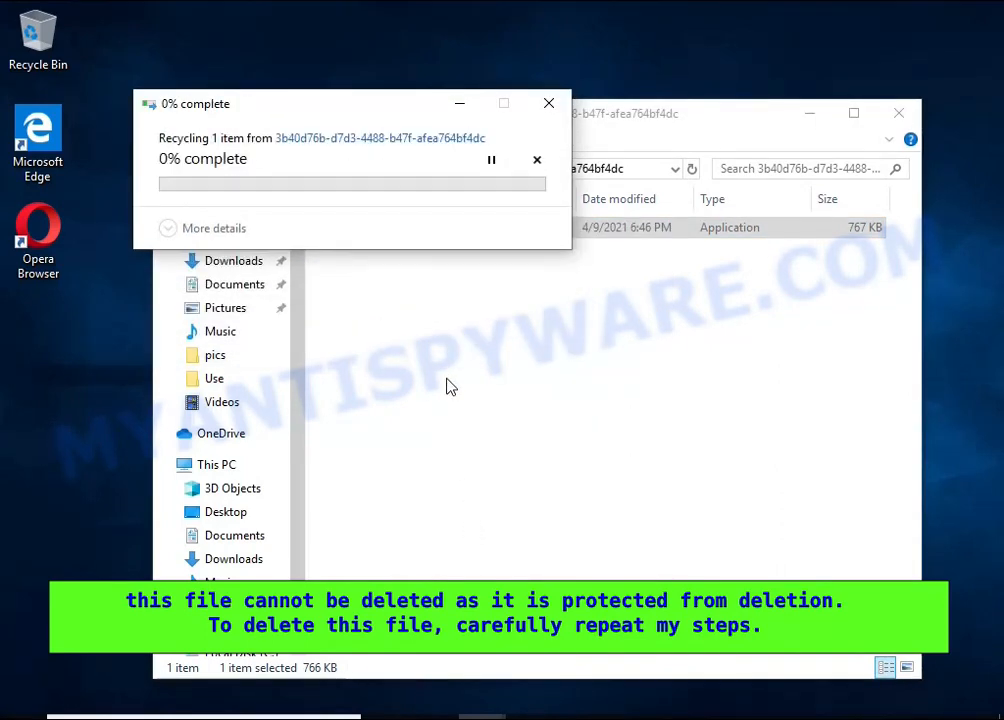
click(406, 284)
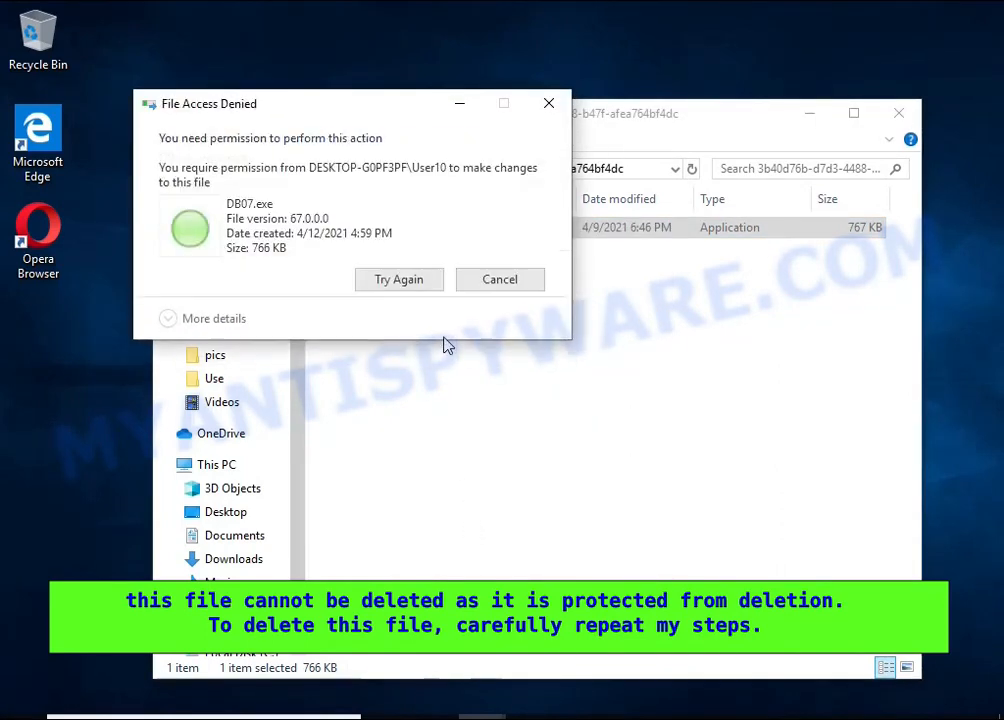
click(500, 282)
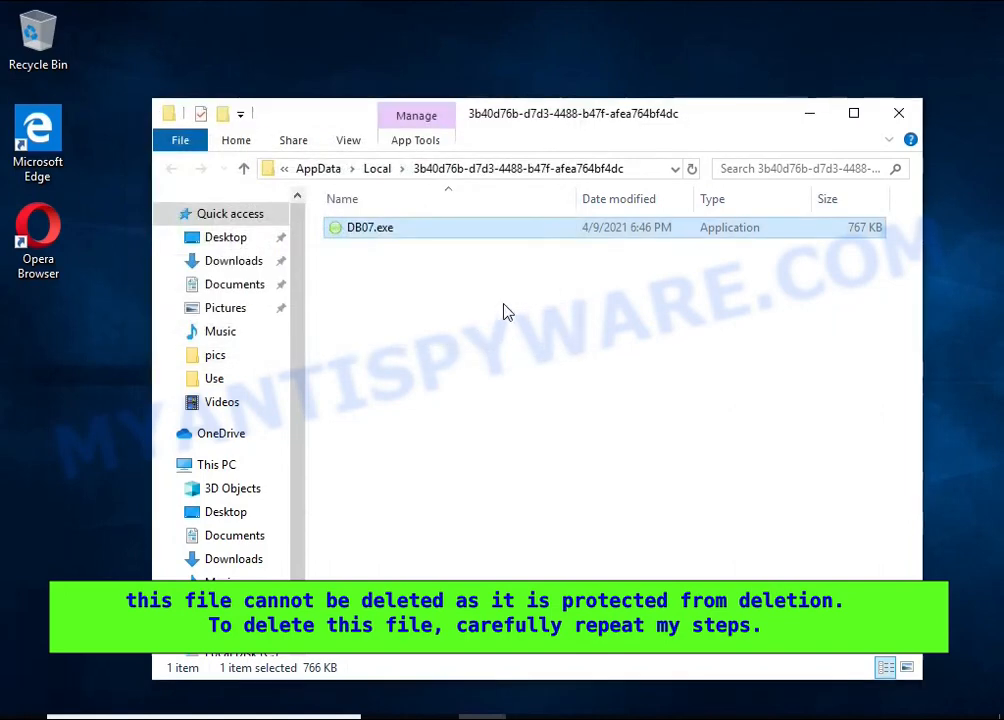
In the advanced security settings of DB07.exe, disable inheritance and convert the inherited permissions into explicit permissions
right_click(415, 240)
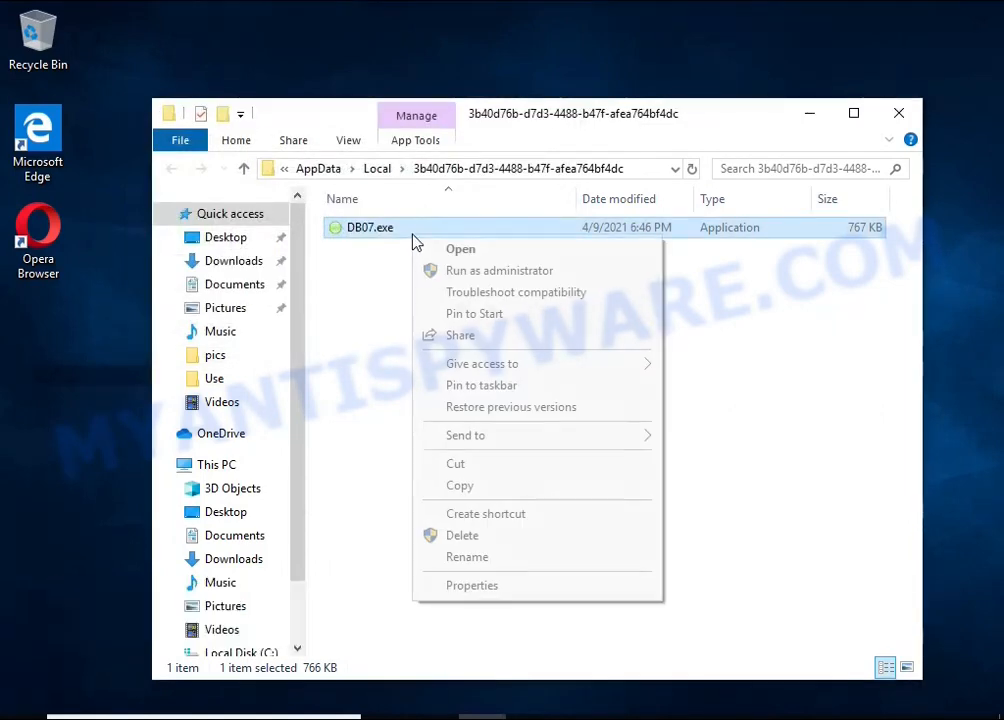
click(563, 590)
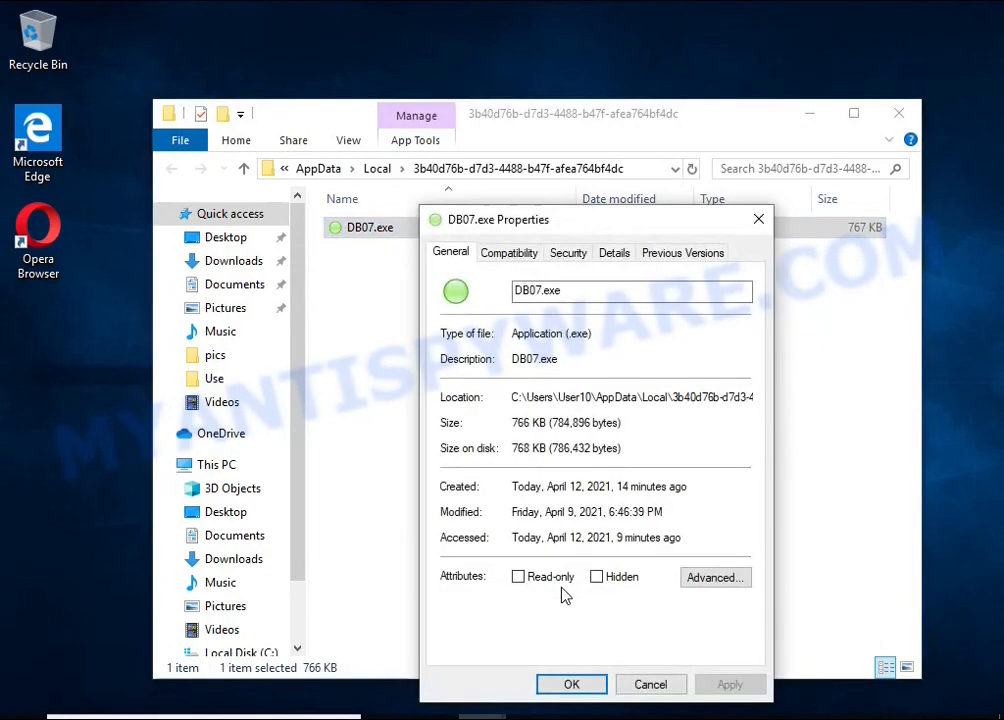
click(567, 254)
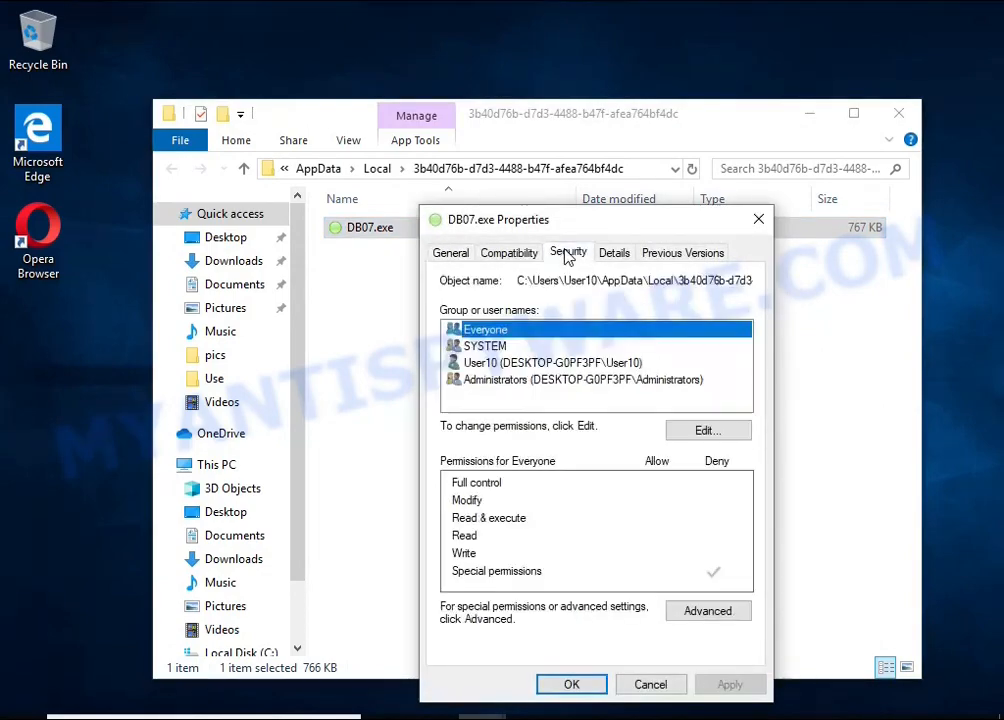
click(708, 611)
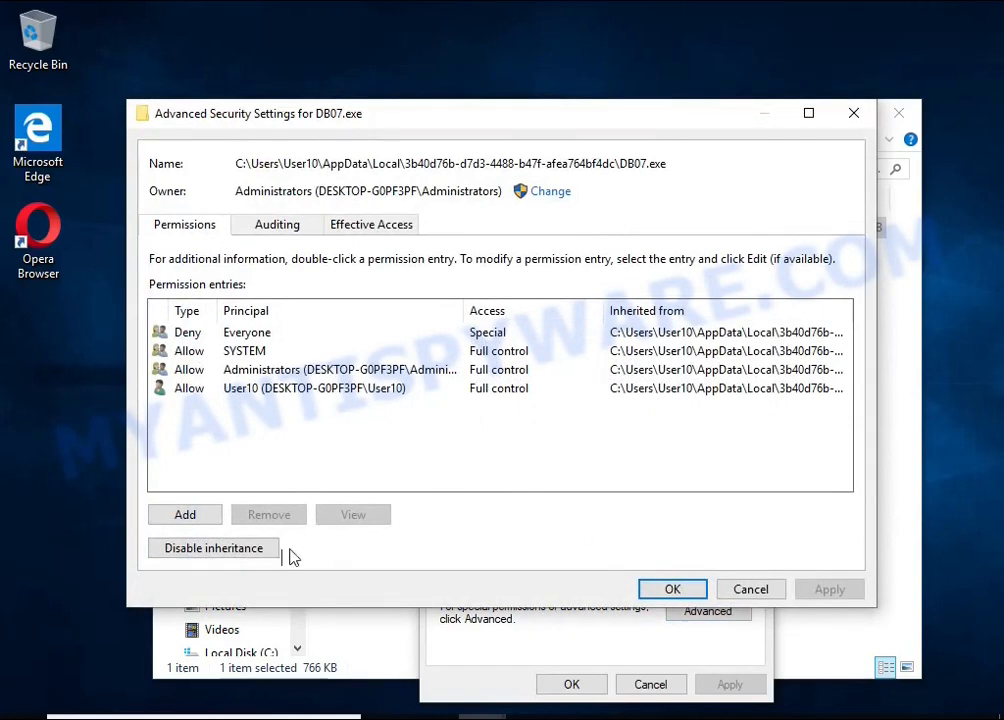
click(255, 558)
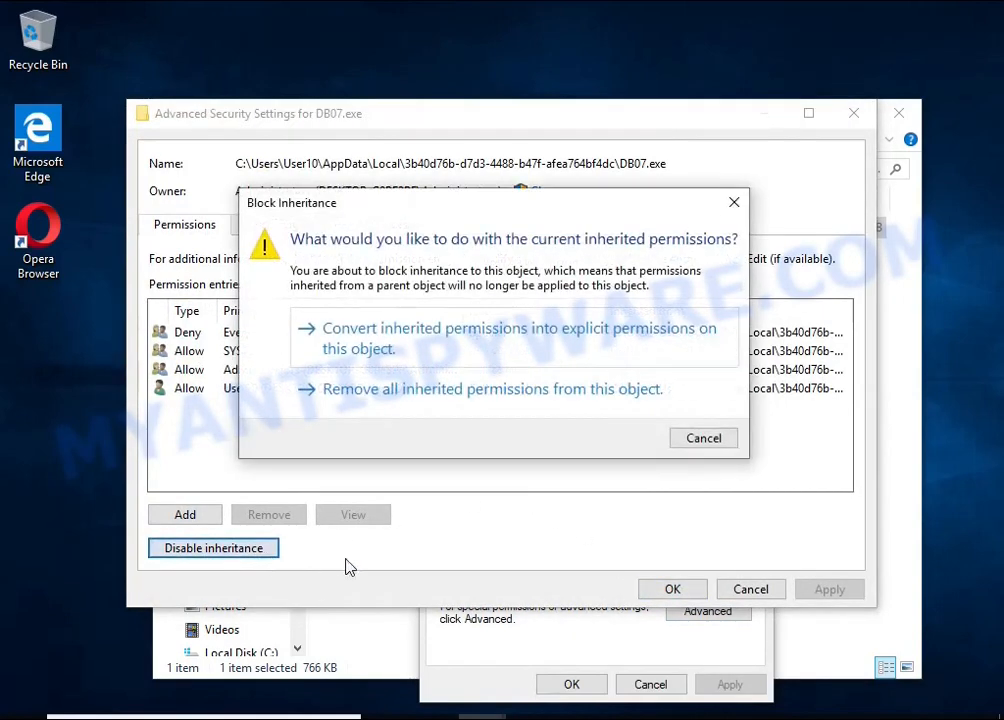
click(521, 358)
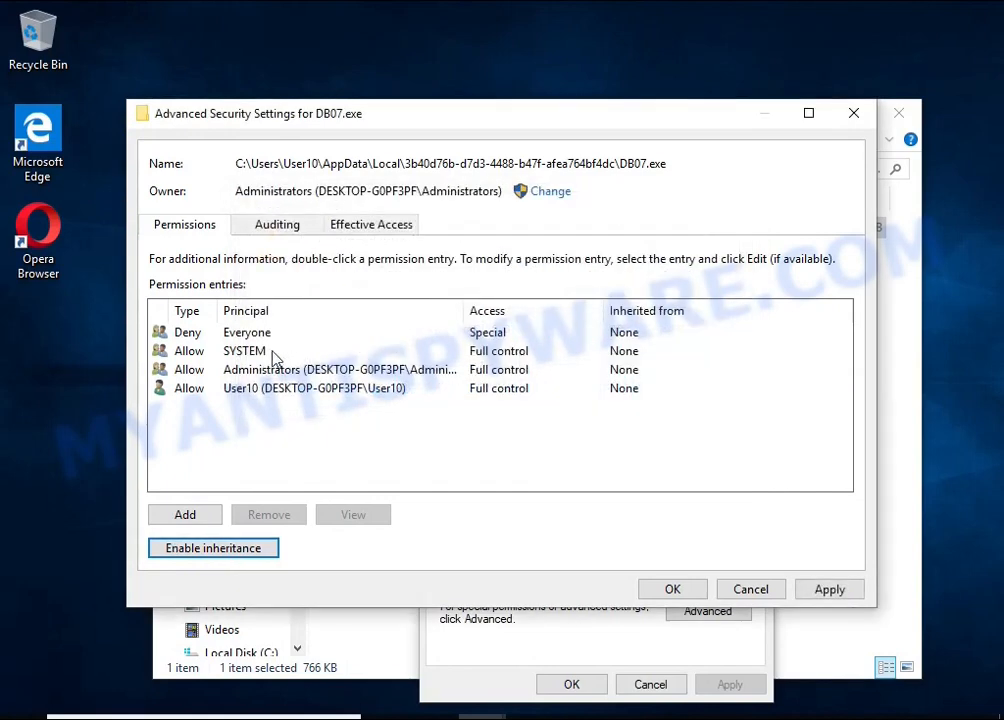
Remove the Deny permission entry for Everyone from DB07.exe and accept the security and properties changes
click(245, 338)
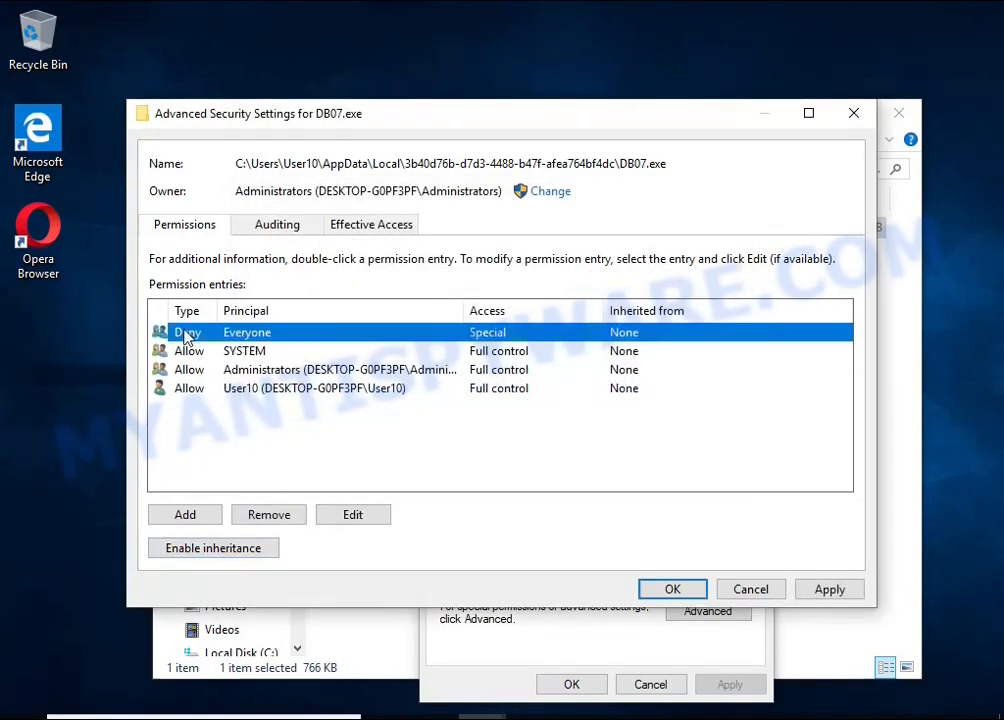
click(296, 517)
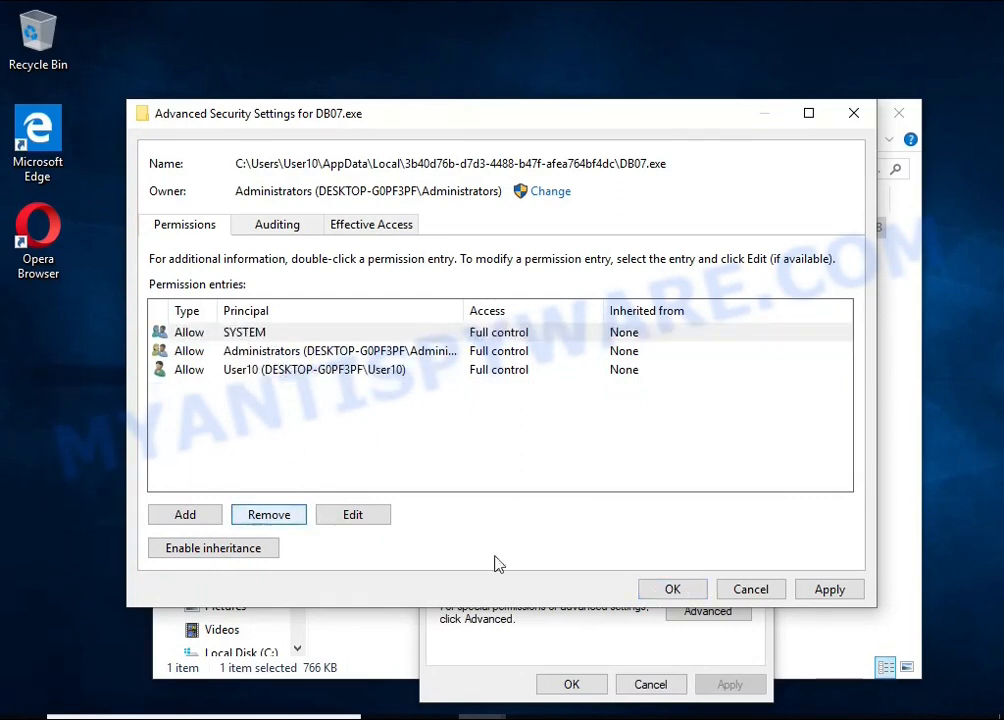
click(672, 590)
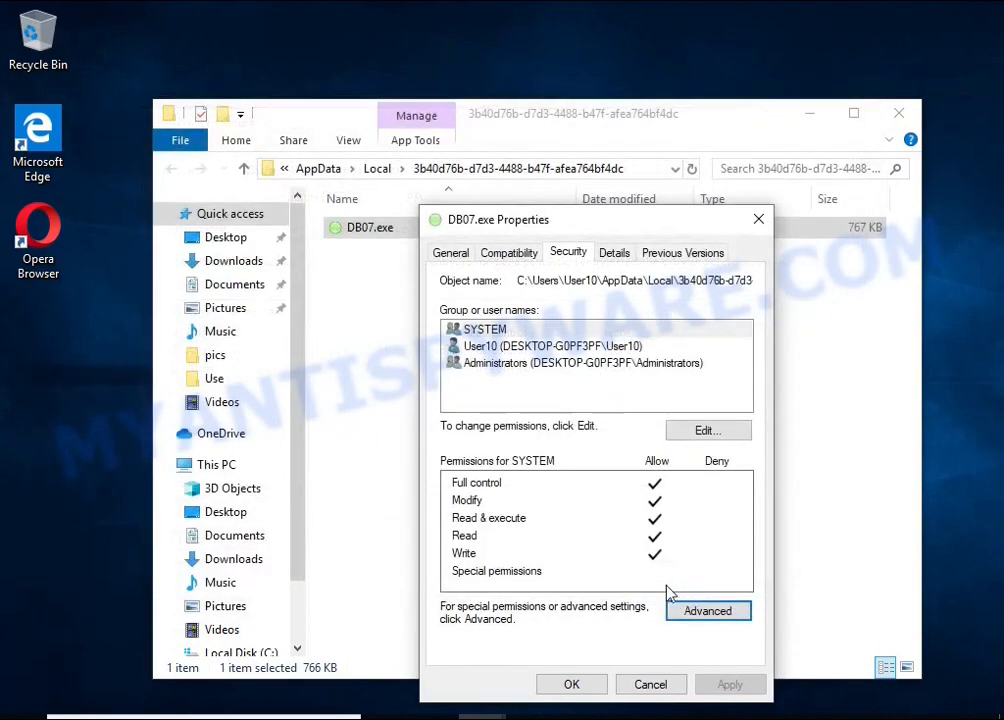
click(583, 686)
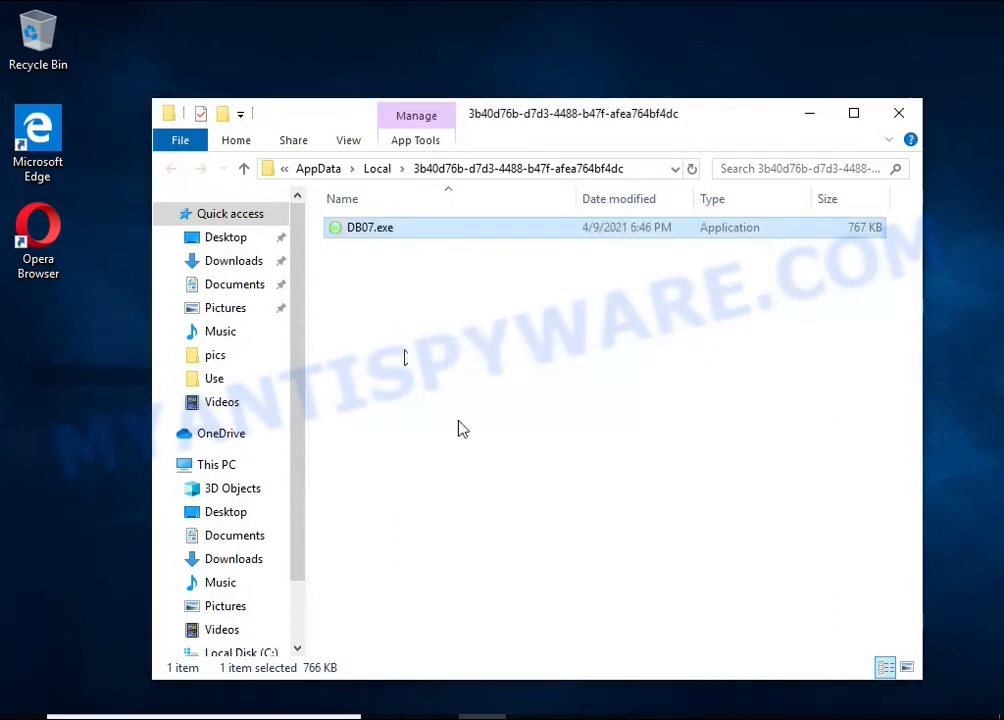
Delete DB07.exe from its AppData folder and close the folder window
right_click(384, 231)
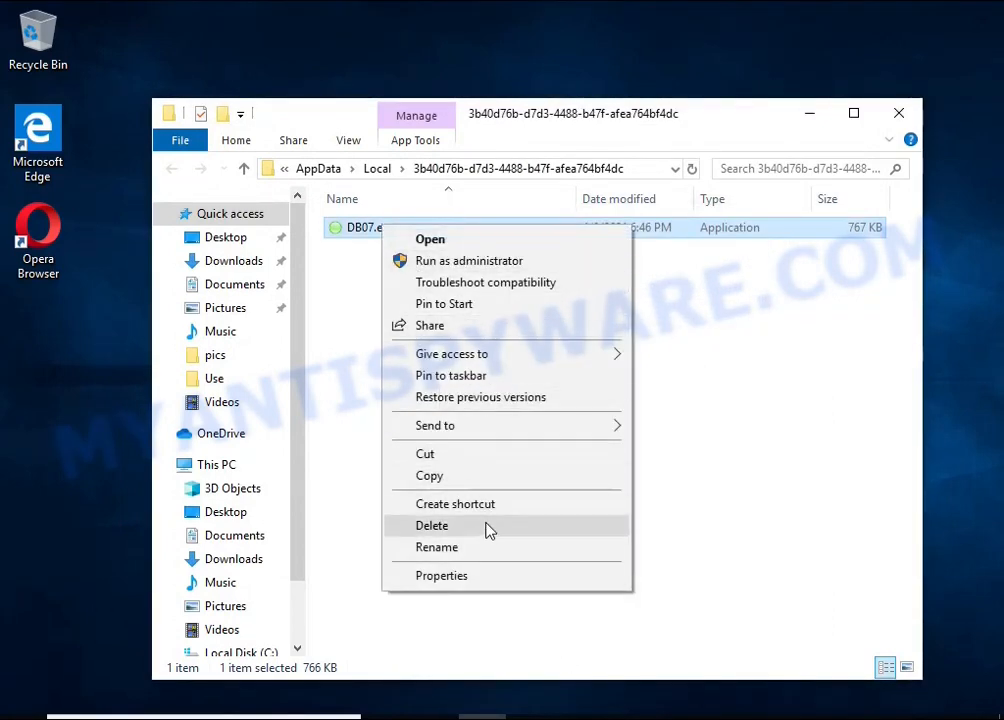
click(432, 525)
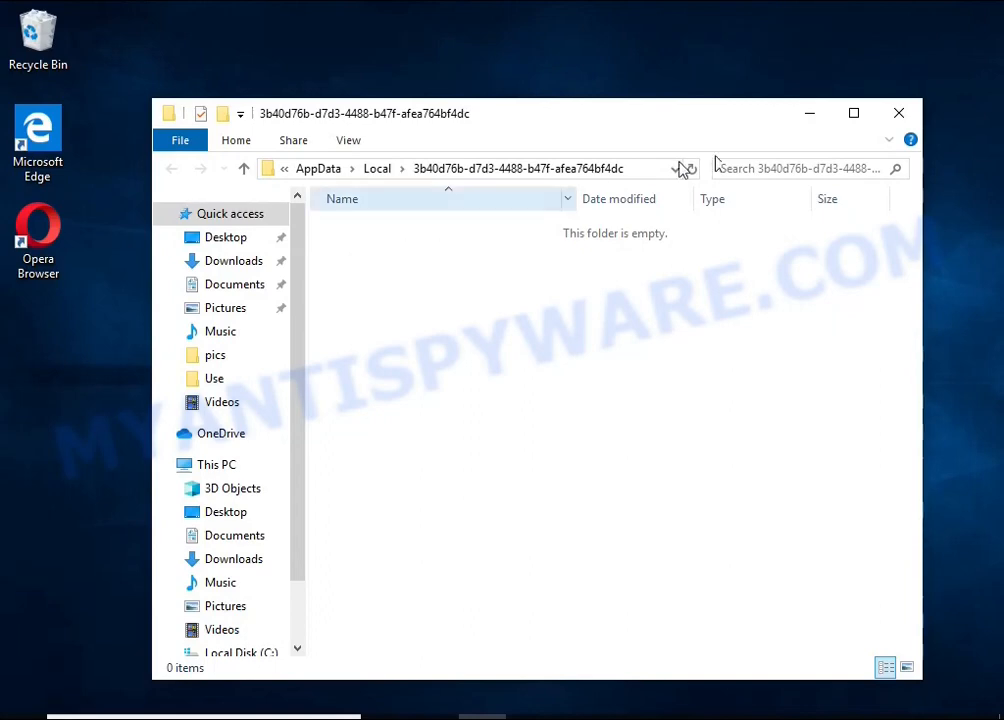
click(903, 114)
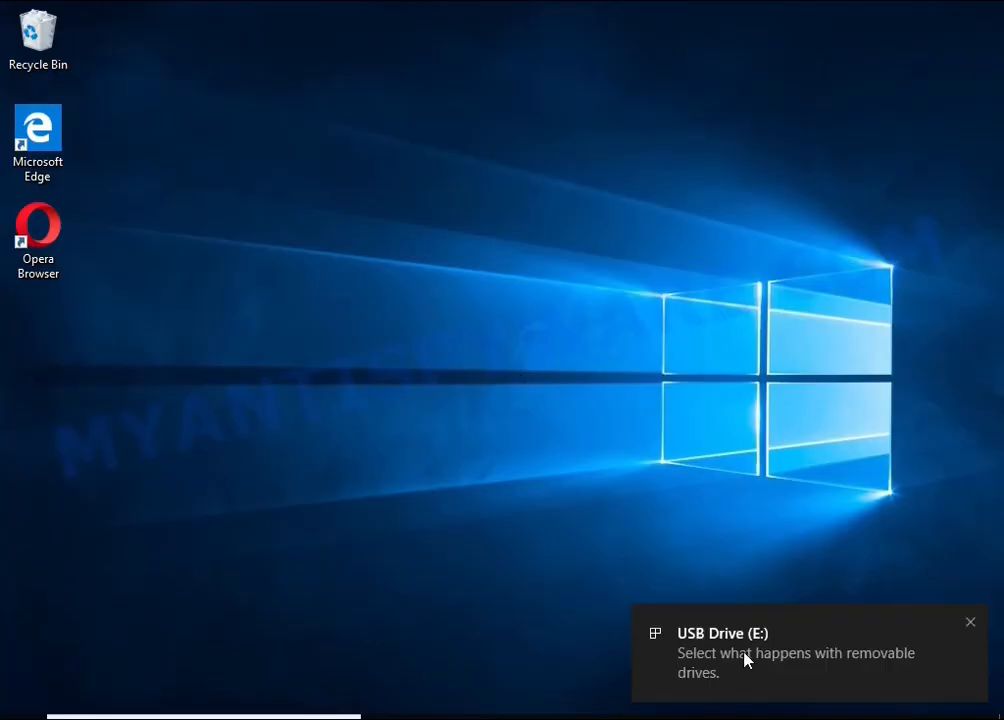
Open the newly connected USB Drive (E:) to view its files and run decrypt_STOPDjvu.exe, allowing it to make changes
click(746, 657)
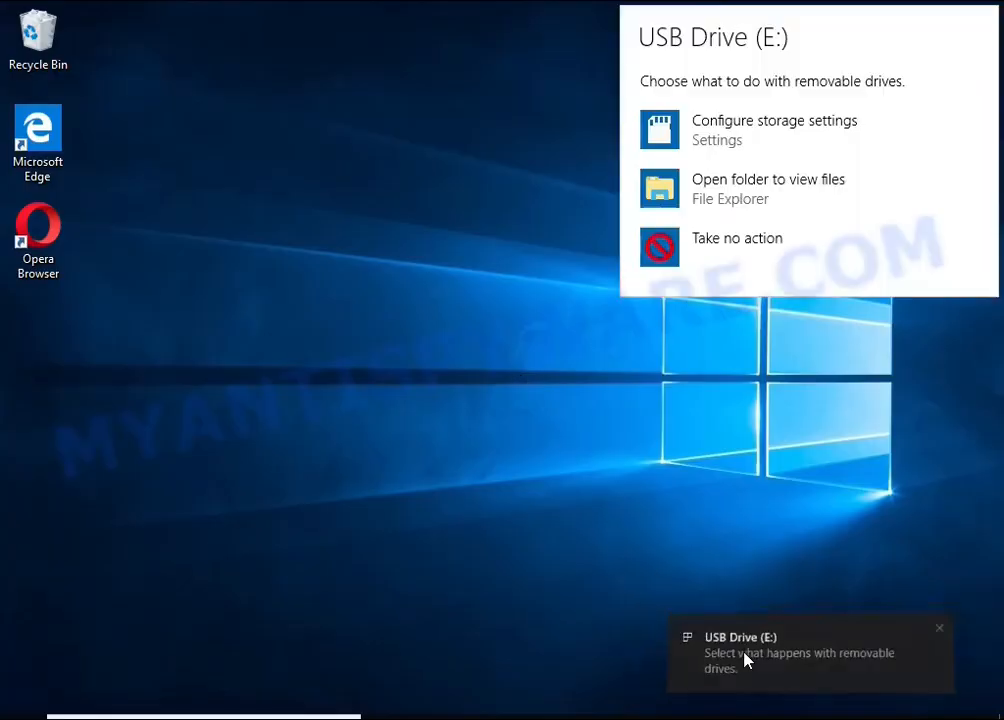
click(752, 193)
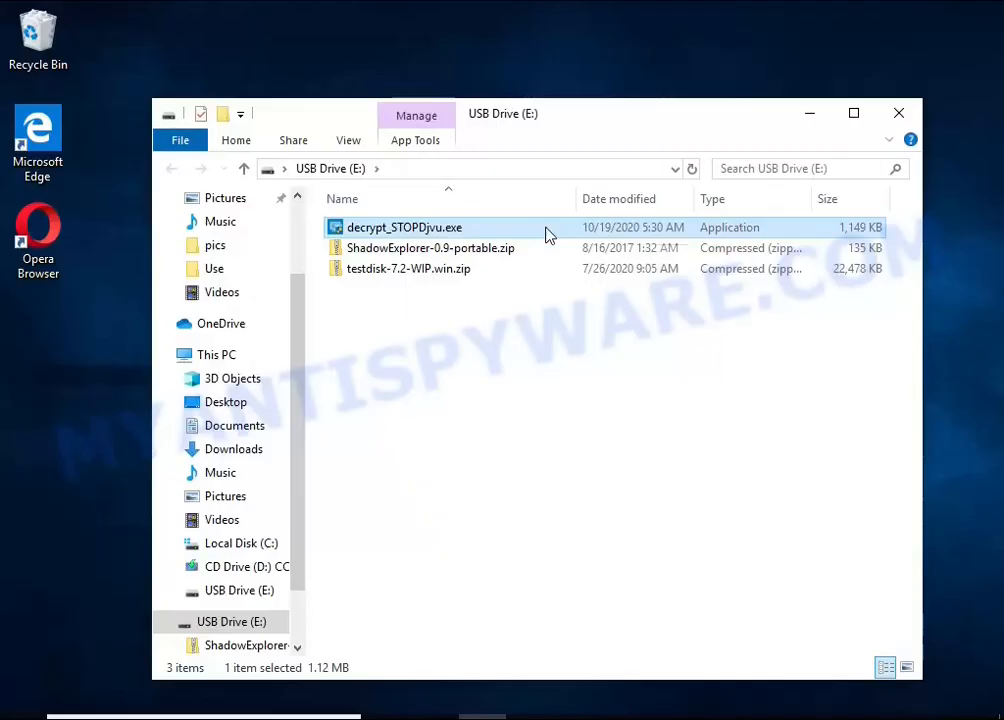
double_click(546, 230)
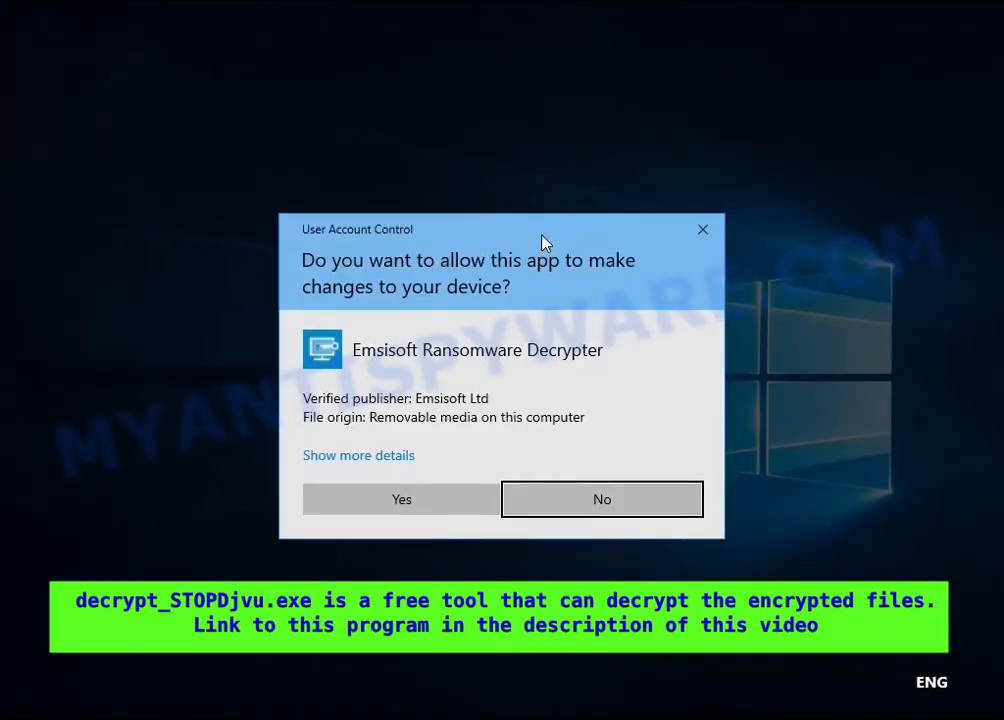
click(428, 505)
click(285, 241)
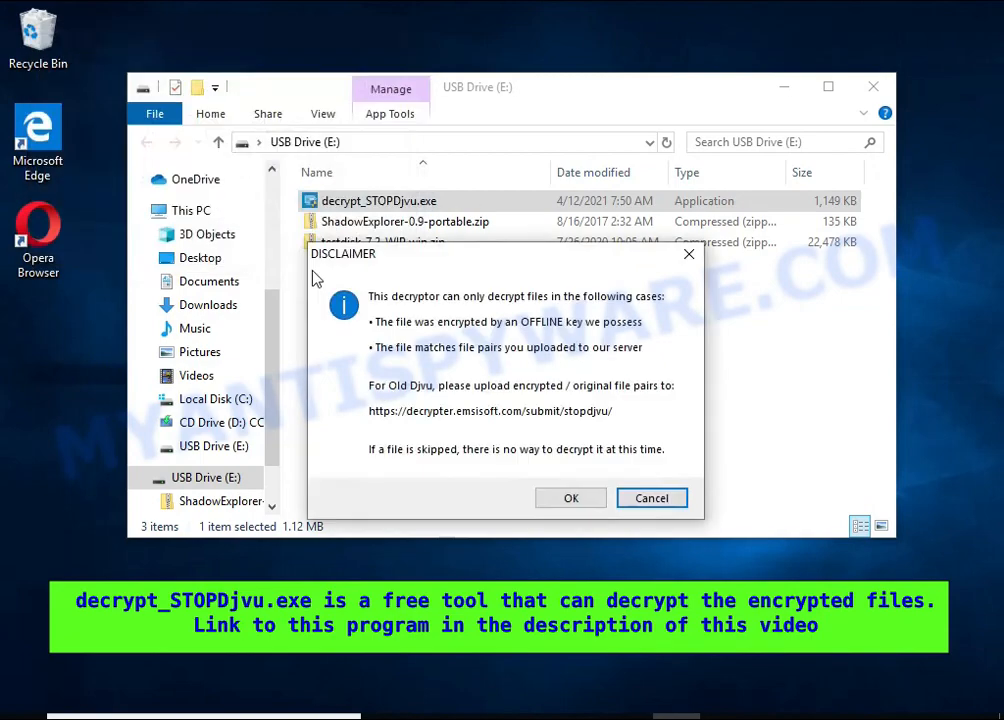
Accept the decryptor's disclaimer, minimize the USB drive window, and agree to disable the active ransomware component before reaching the decryptor
click(573, 500)
click(785, 88)
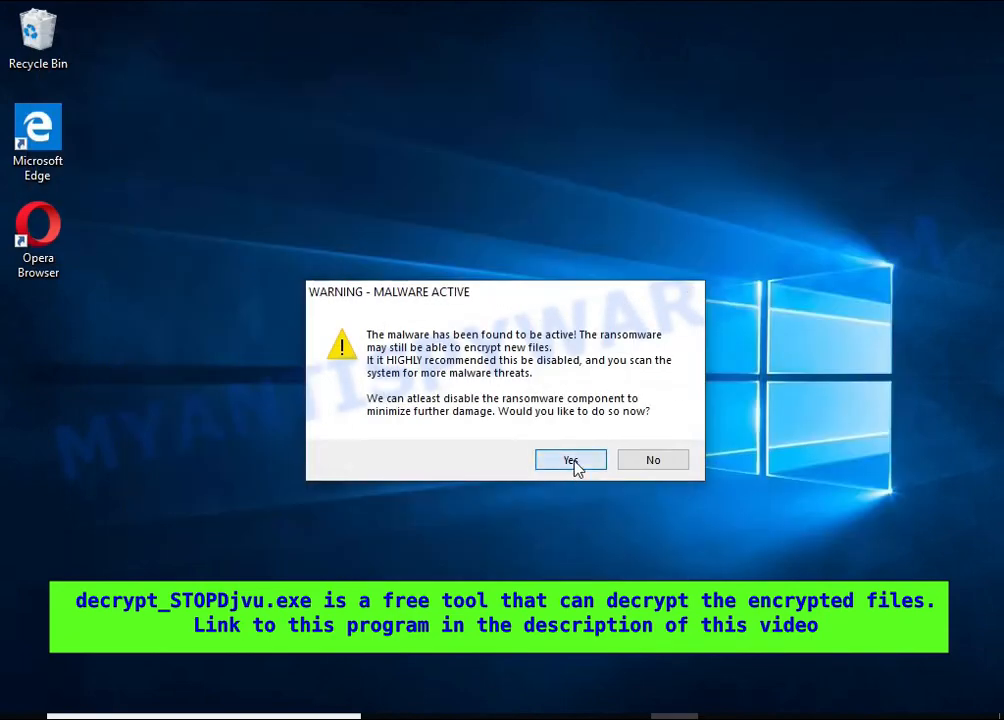
click(573, 459)
click(649, 447)
drag(280, 72, 410, 157)
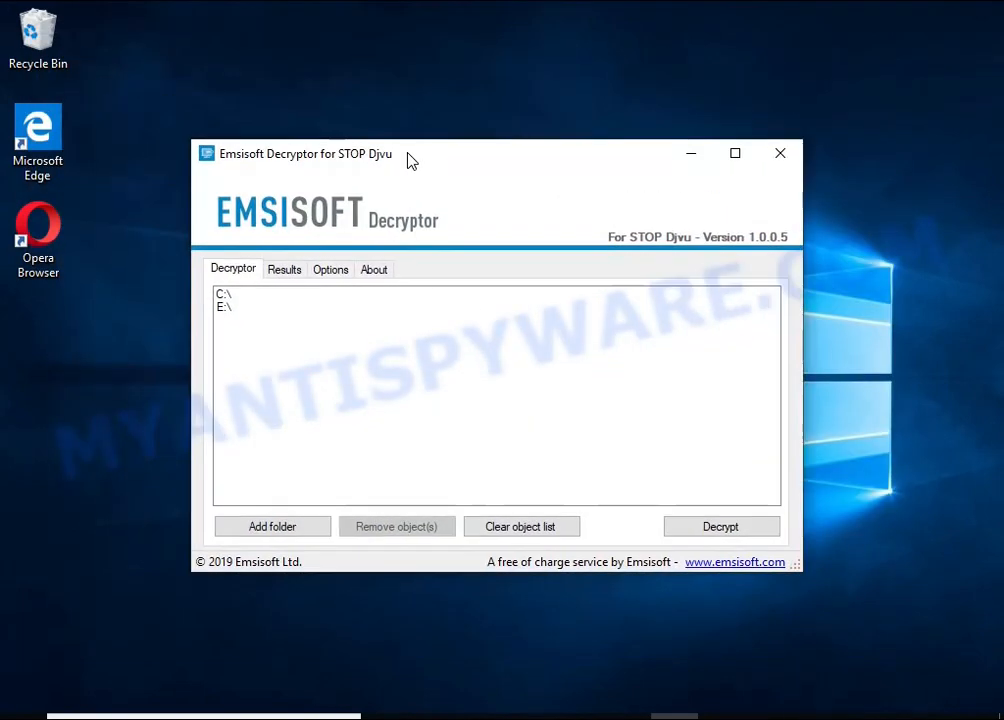
Remove C:\ and E:\ from the decryptor's list of locations to scan
click(238, 296)
click(381, 529)
click(251, 300)
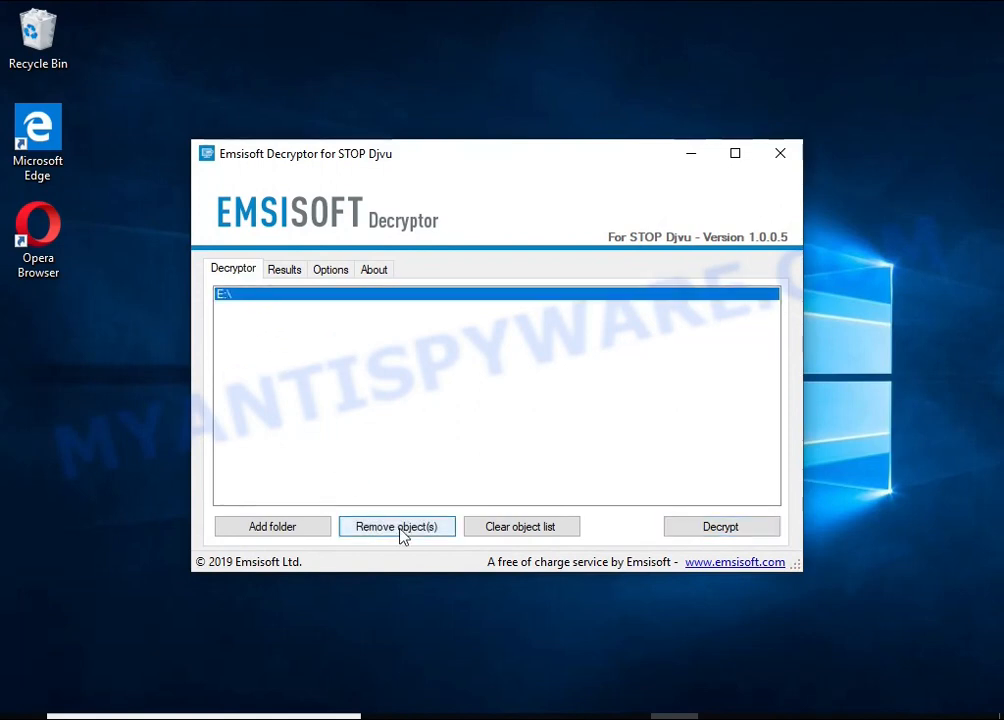
click(403, 536)
Add the Documents and Pictures folders to the decryptor's object list and start decryption
click(307, 529)
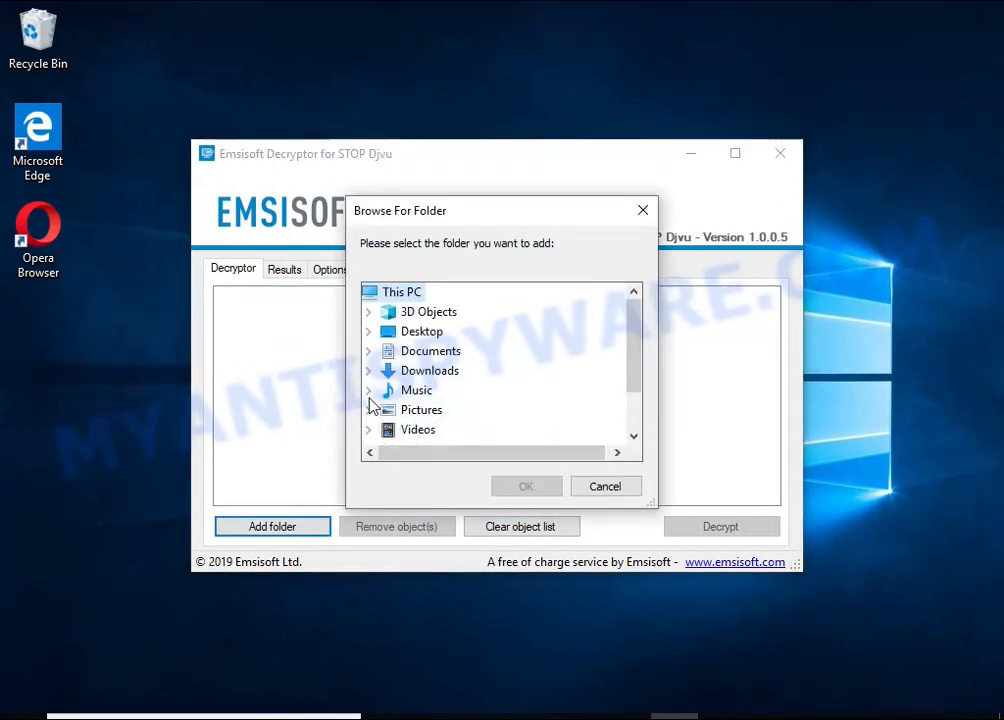
click(420, 351)
click(522, 486)
click(300, 527)
double_click(418, 410)
click(500, 488)
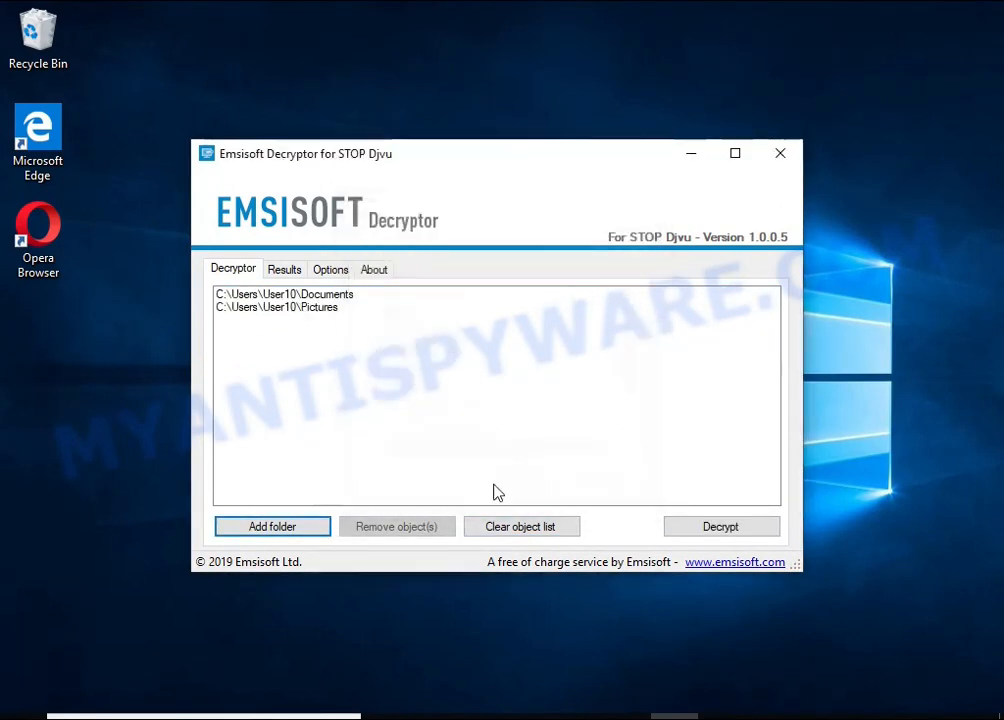
click(280, 308)
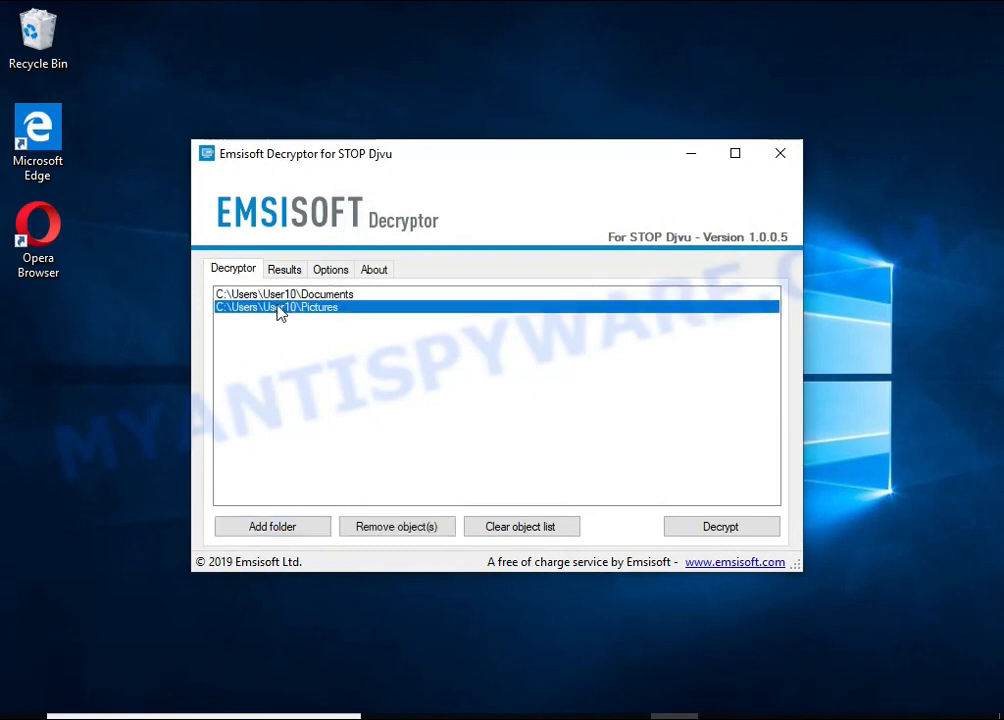
click(738, 530)
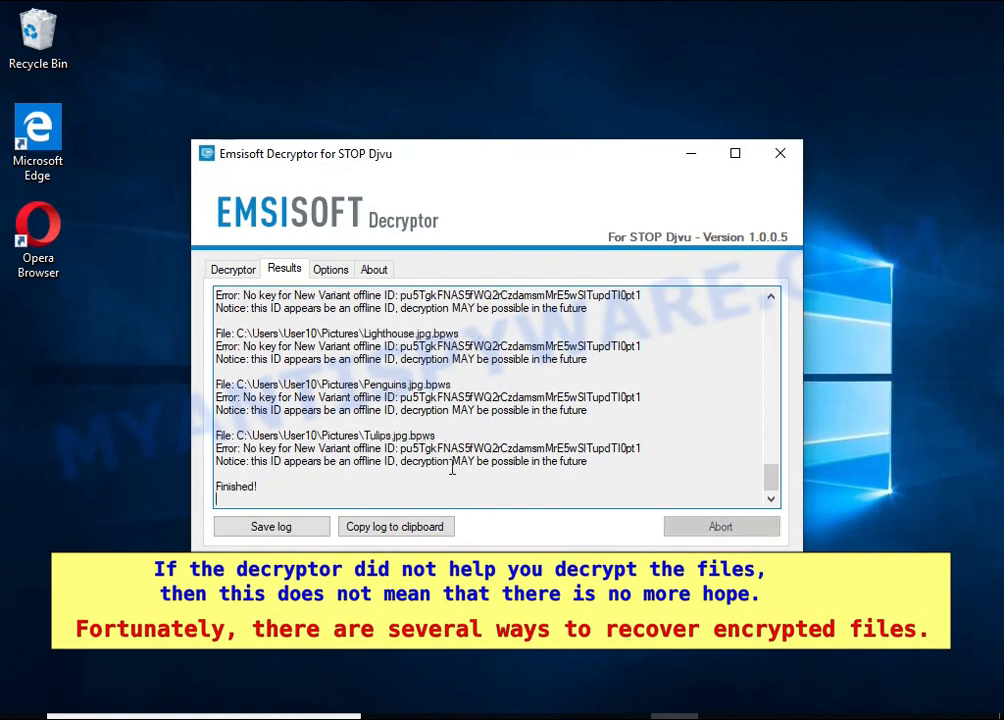
Examine the decryption log's offline ID error and notice for Tulips.jpg.bpws, and close the decryptor
double_click(418, 435)
double_click(535, 449)
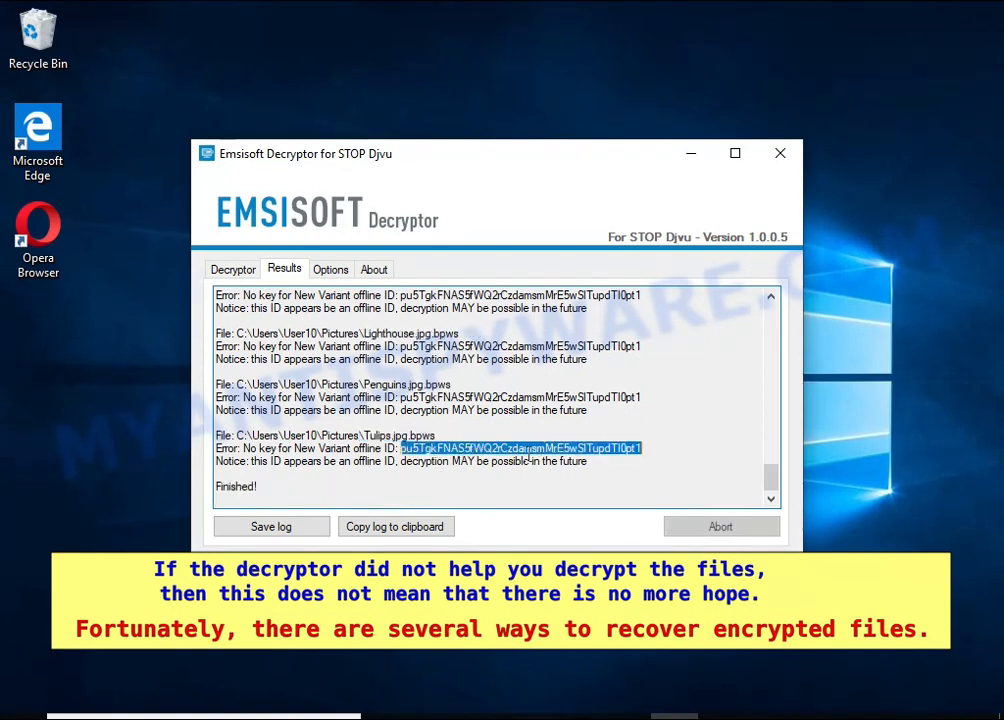
click(371, 464)
double_click(435, 462)
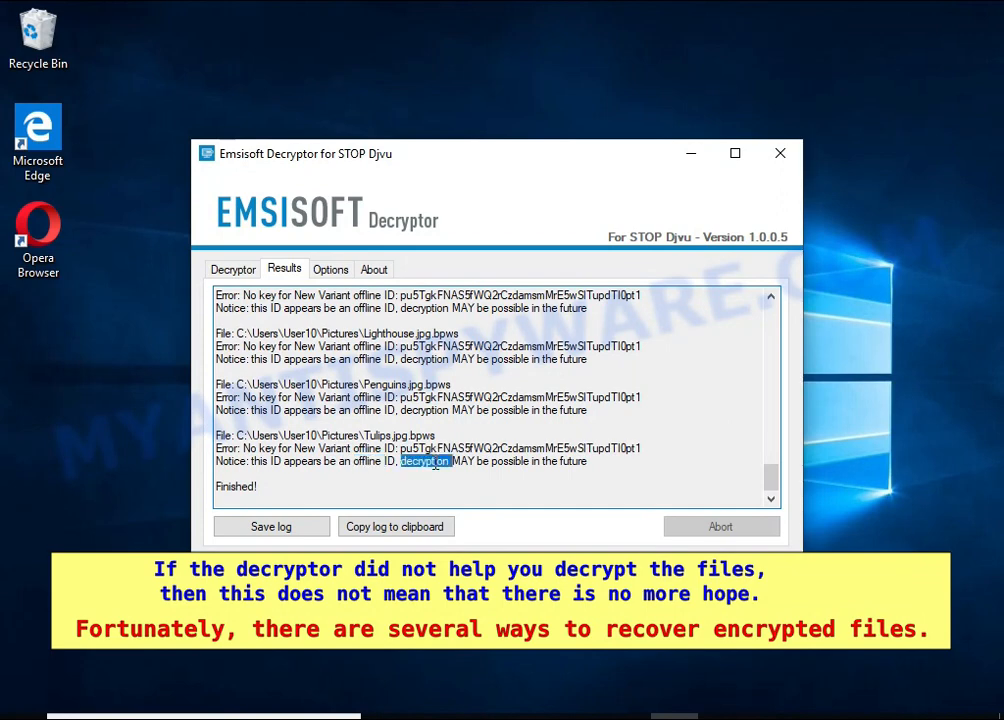
double_click(465, 466)
double_click(507, 464)
double_click(568, 466)
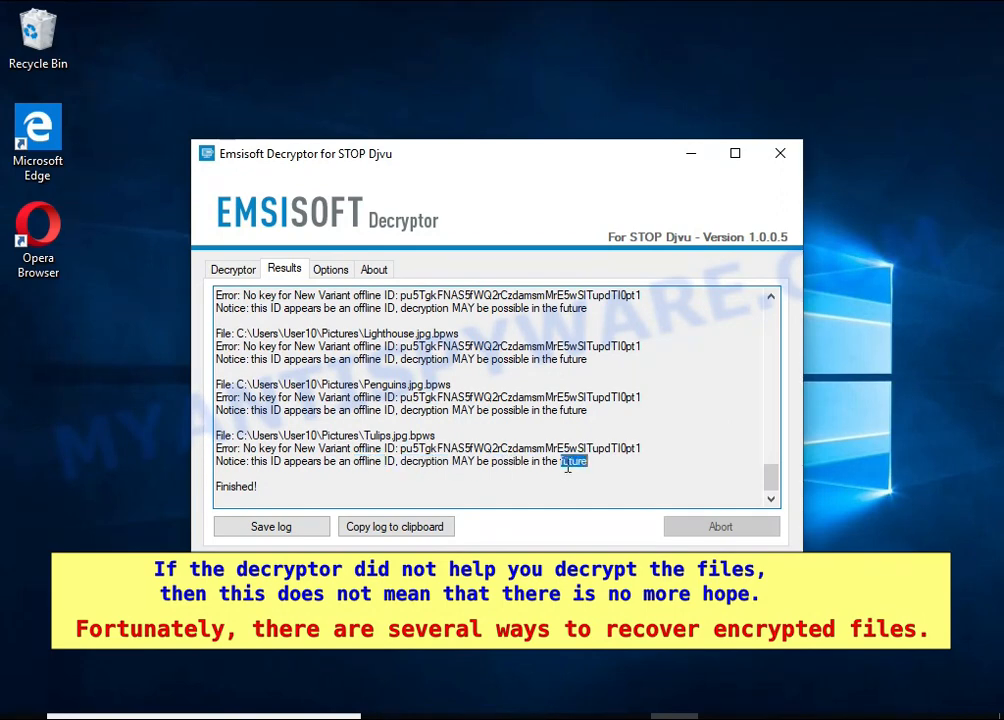
click(779, 153)
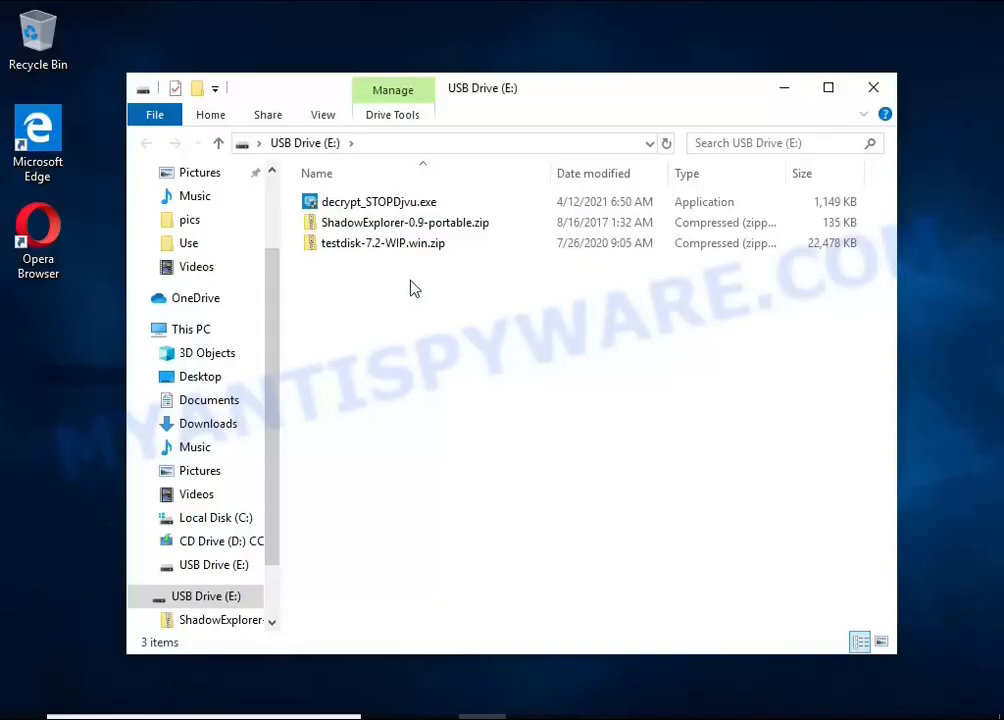
Extract ShadowExplorer-0.9-portable.zip on USB Drive (E:) into its own folder
click(432, 228)
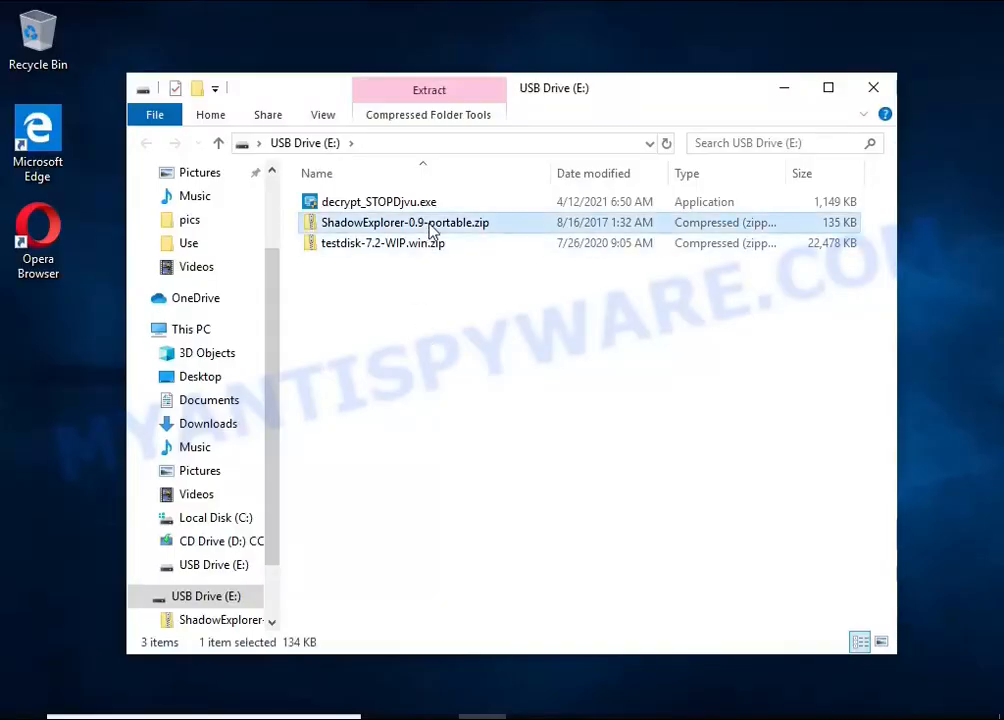
right_click(539, 229)
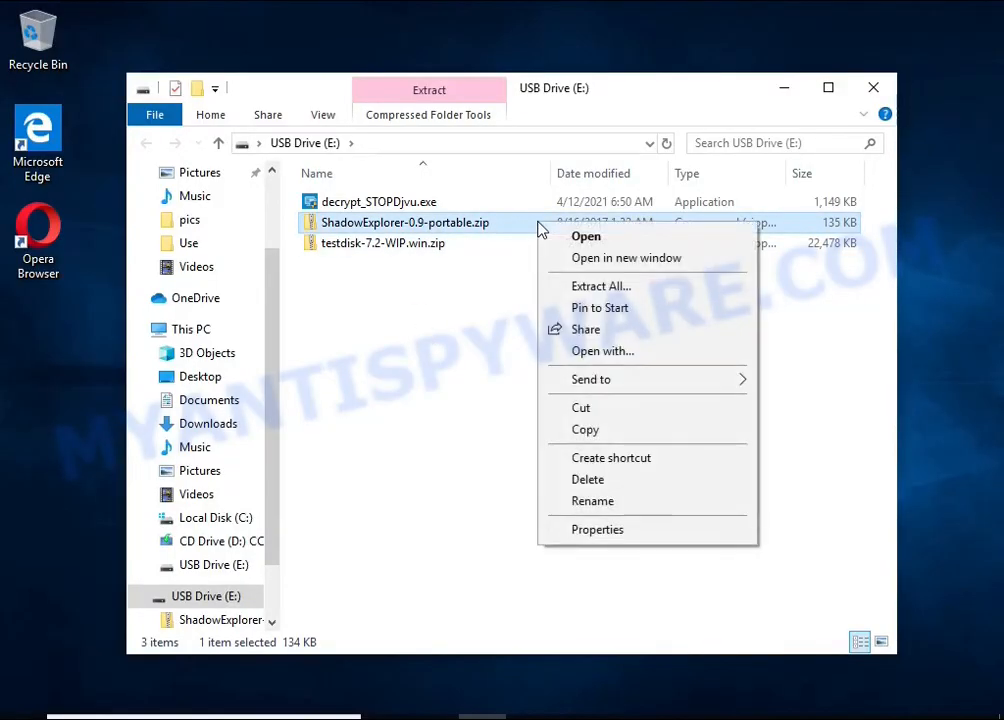
click(678, 290)
click(690, 557)
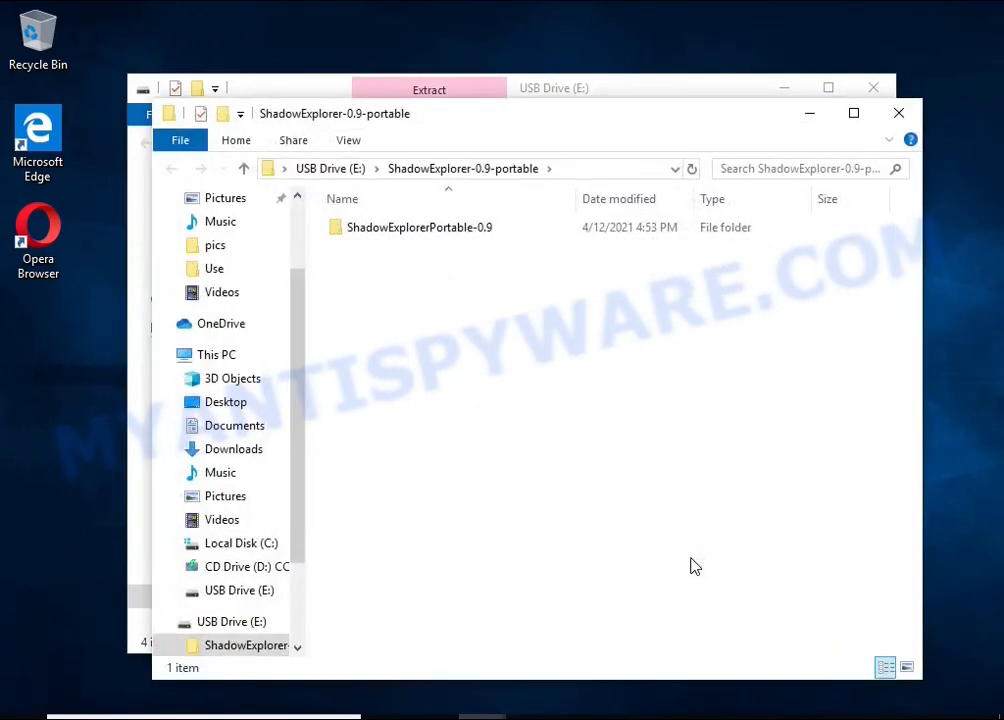
Close the original USB drive window and run ShadowExplorerPortable.exe from the ShadowExplorerPortable-0.9 folder, allowing it to make changes
click(873, 87)
double_click(531, 229)
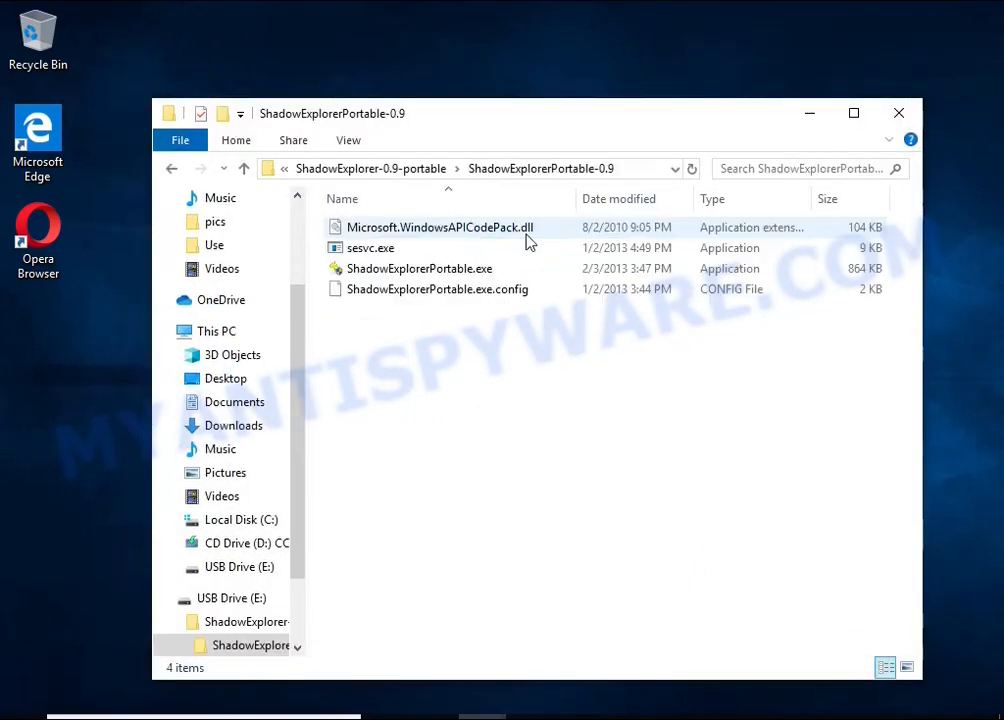
double_click(540, 269)
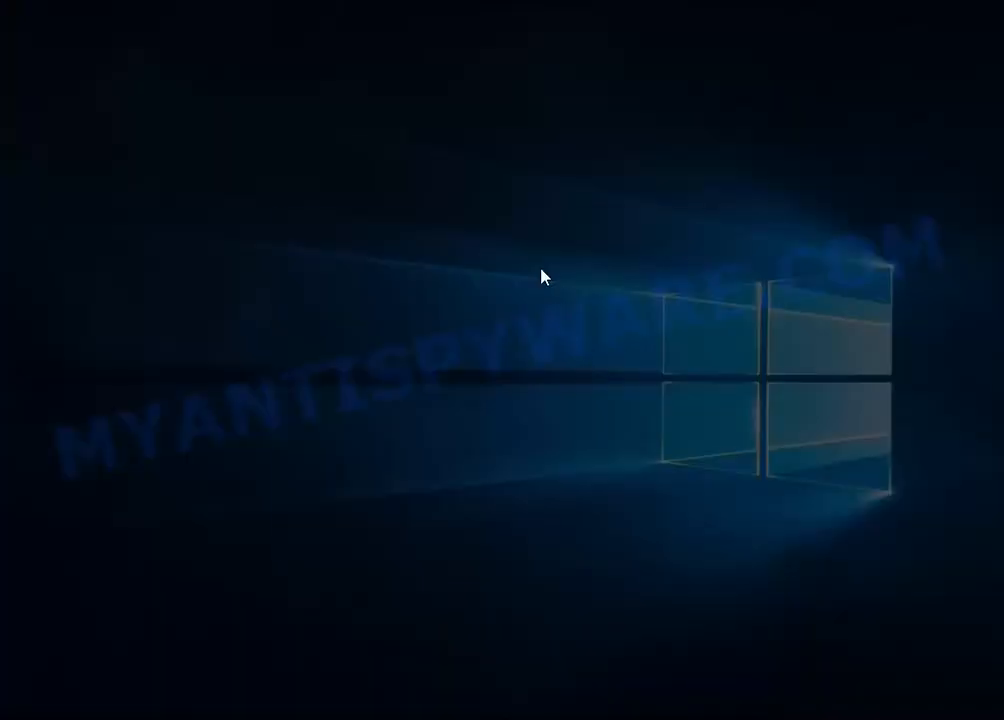
click(392, 512)
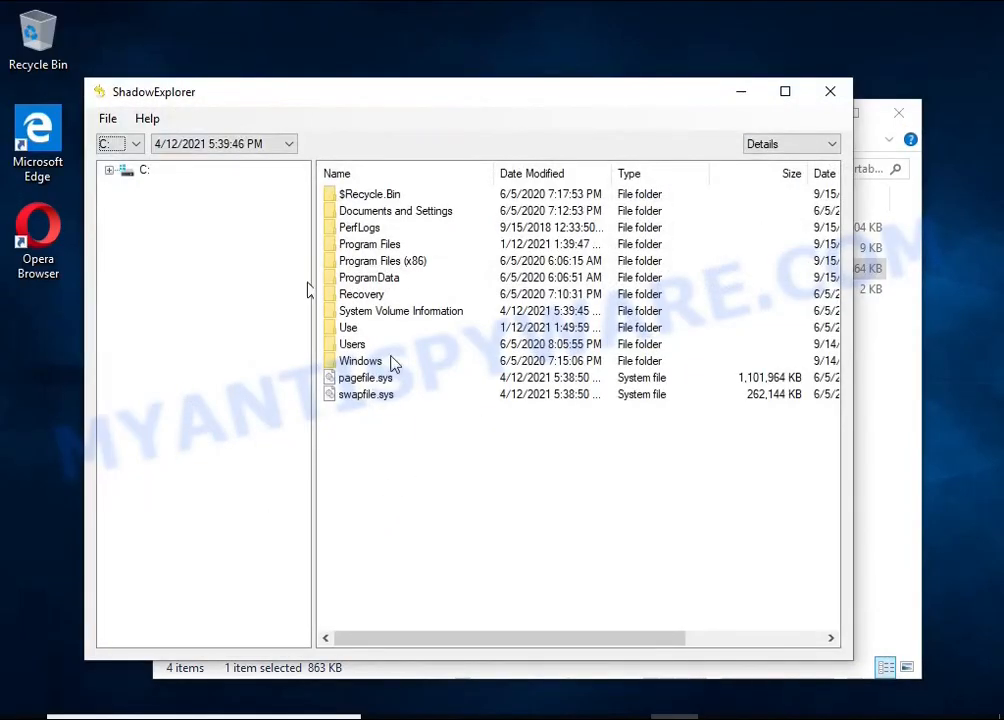
Choose the C: shadow copy dated 4/12/2021 5:40:04 PM and open the Documents folder under Users, User10
click(192, 146)
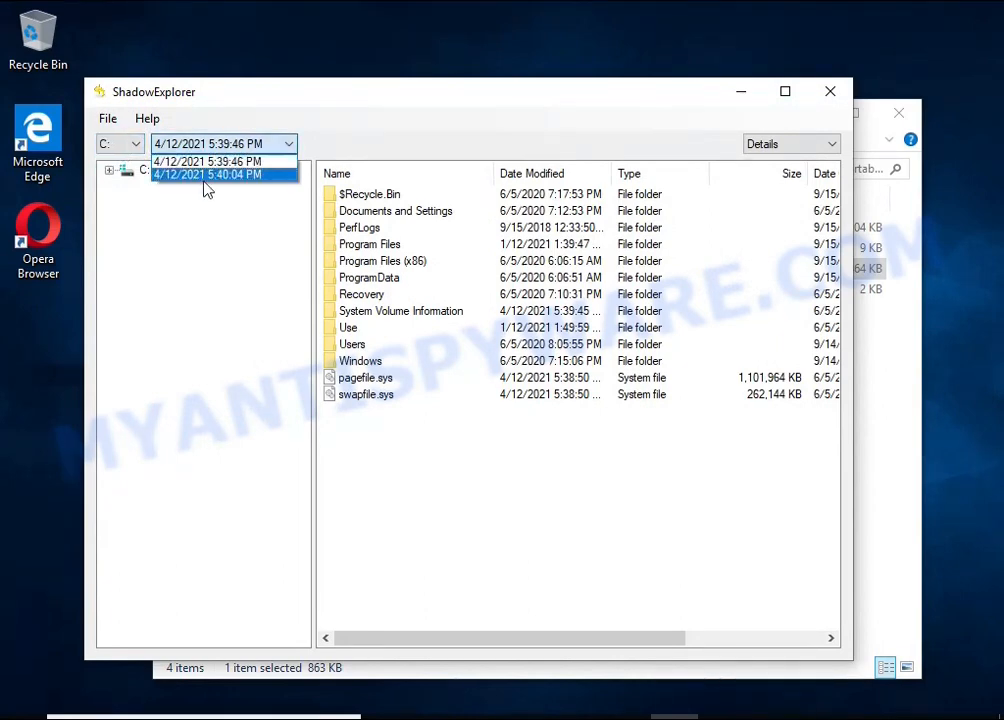
click(205, 174)
double_click(362, 347)
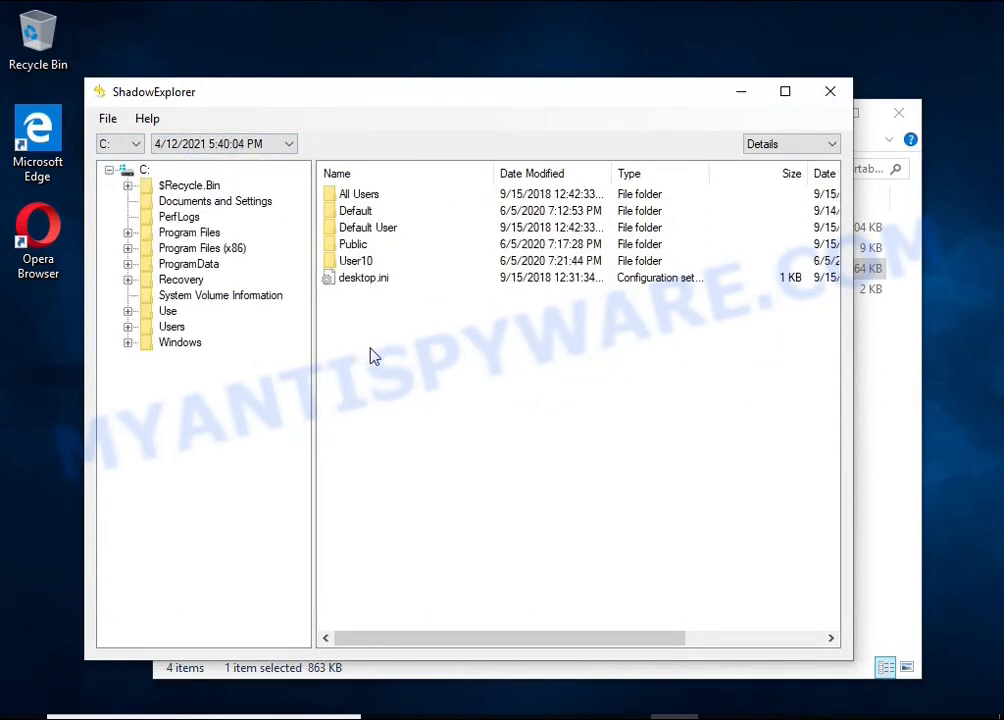
double_click(340, 261)
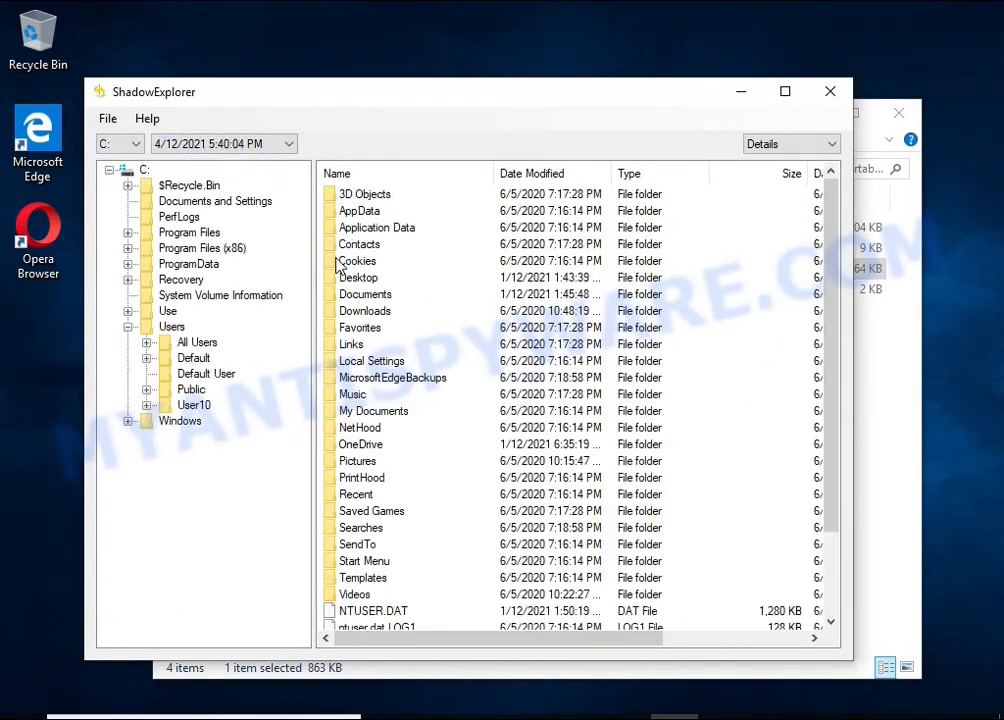
double_click(361, 296)
Export the "Microsoft Word 2016 For Max" PDF from the Documents shadow copy to USB Drive (E:)
click(360, 299)
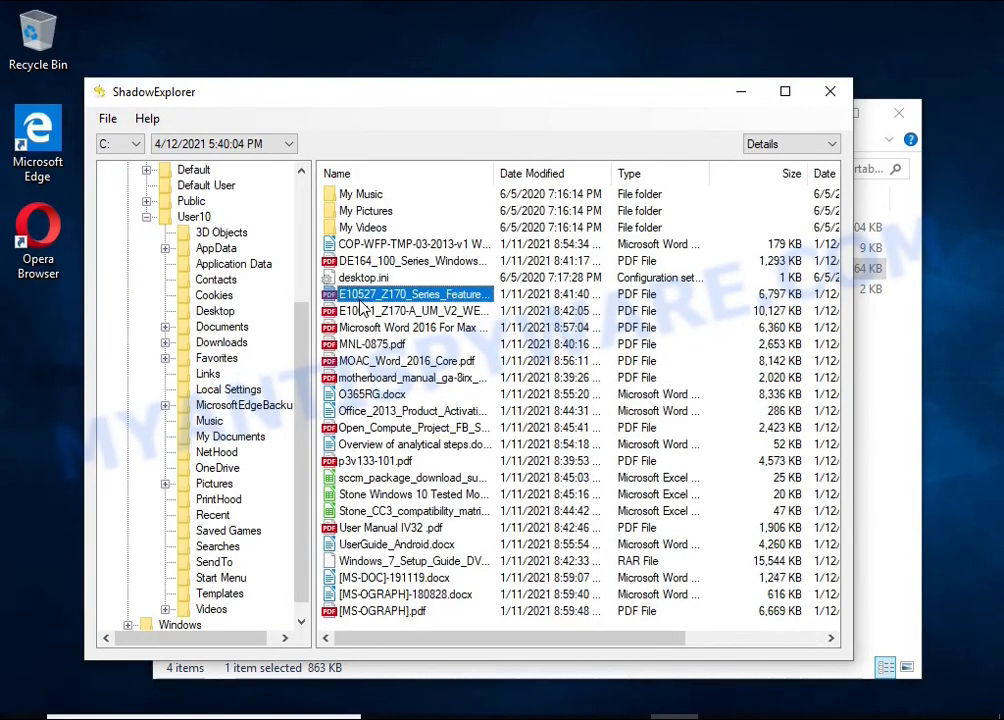
click(368, 327)
click(373, 395)
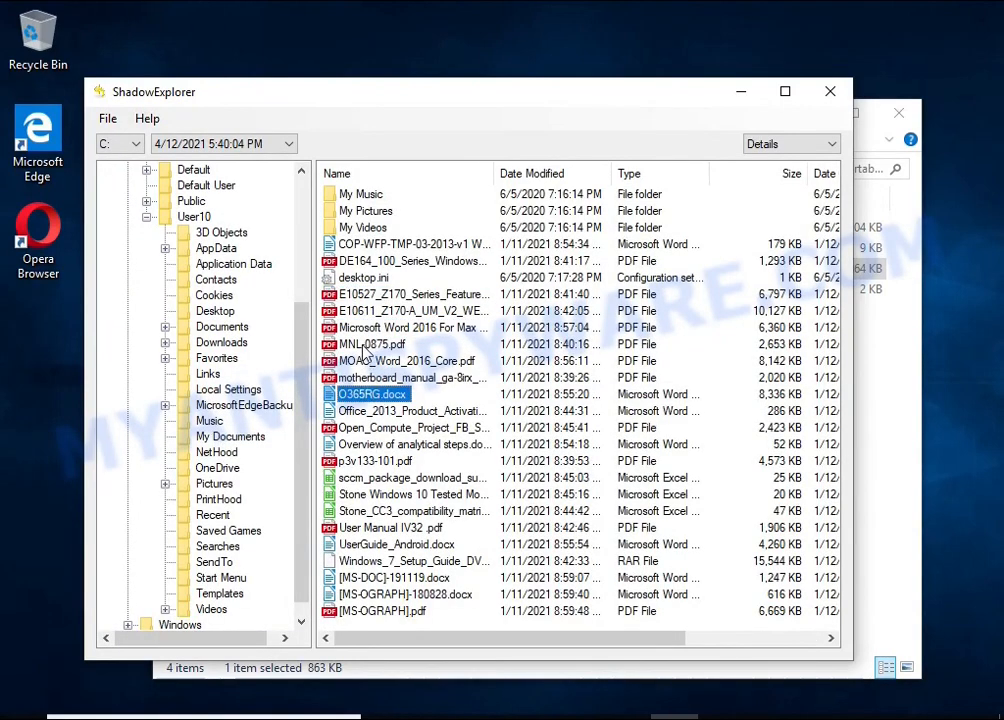
click(364, 345)
click(362, 326)
right_click(362, 326)
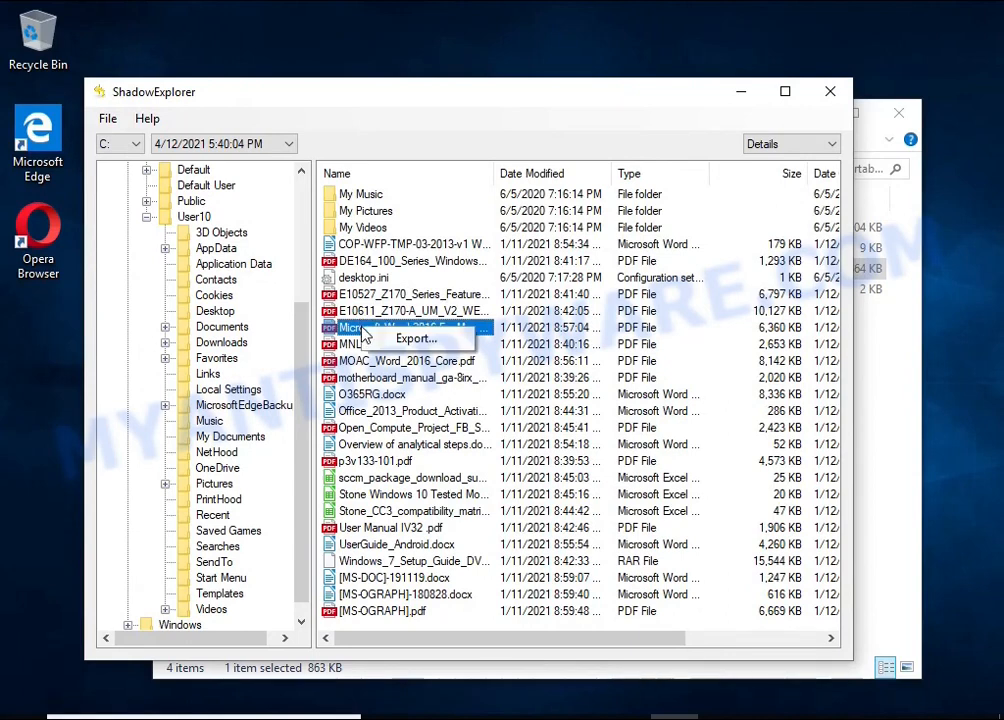
click(440, 276)
click(436, 392)
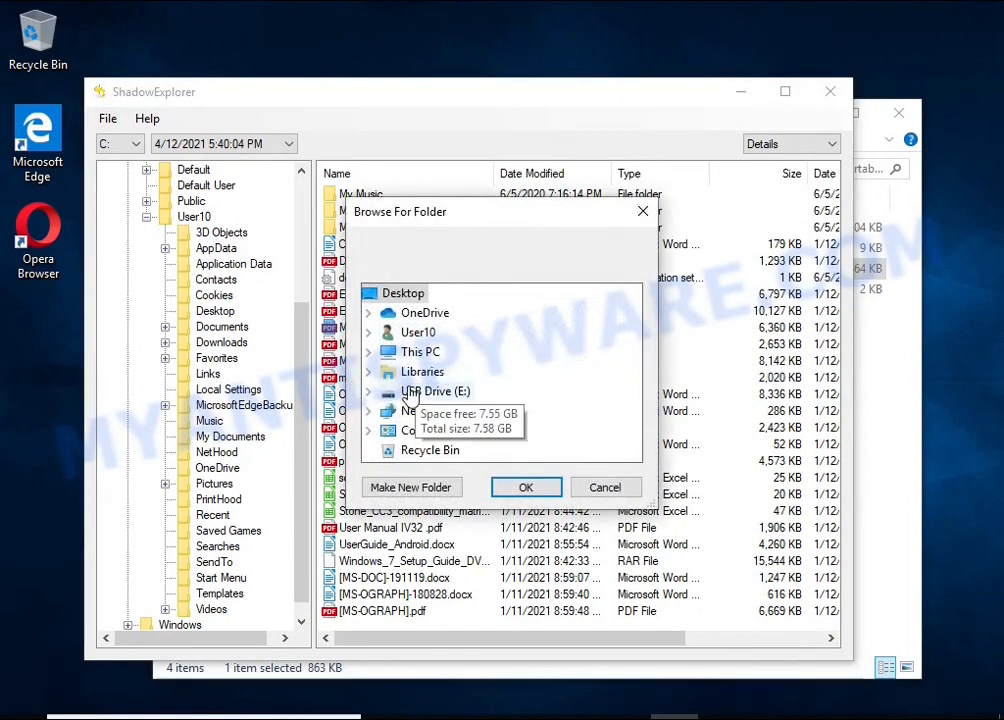
click(526, 487)
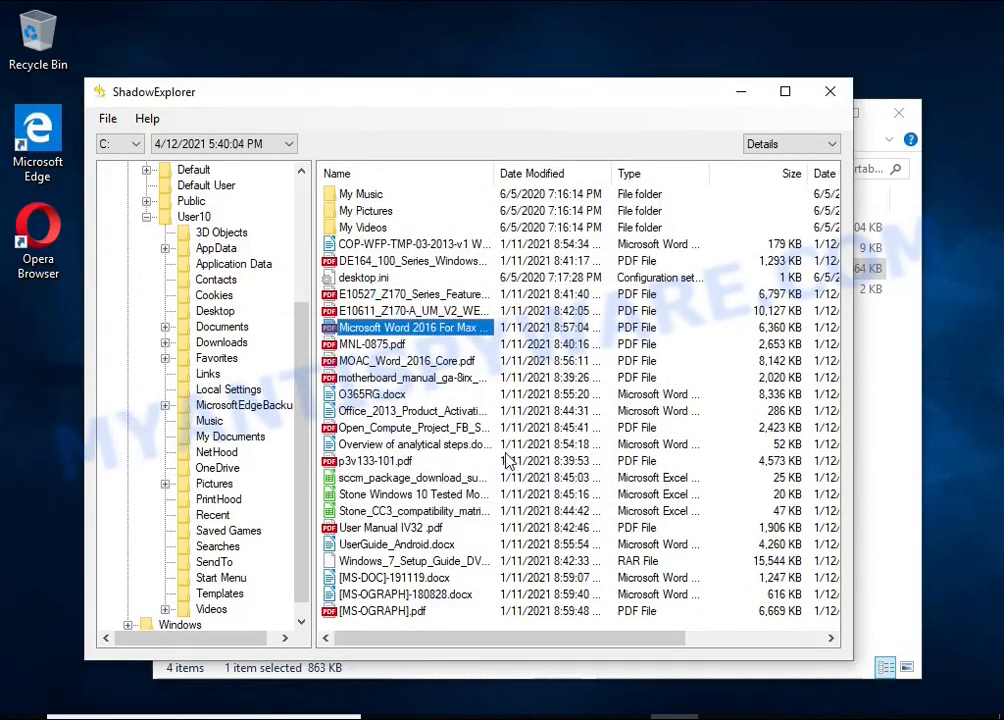
Export UserGuide_Android.docx from the Documents shadow copy to USB Drive (E:)
click(370, 562)
click(370, 544)
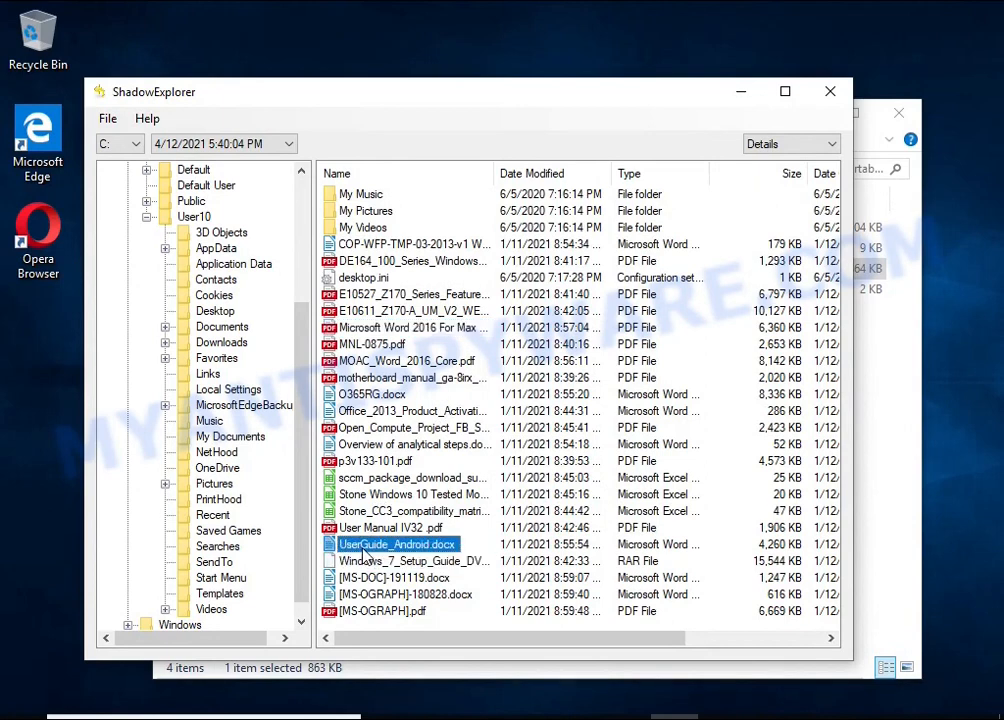
right_click(370, 544)
click(425, 558)
click(525, 488)
Open the Pictures folder in the shadow copy and export Chrysanthemum.jpg to USB Drive (E:)
click(186, 482)
click(357, 314)
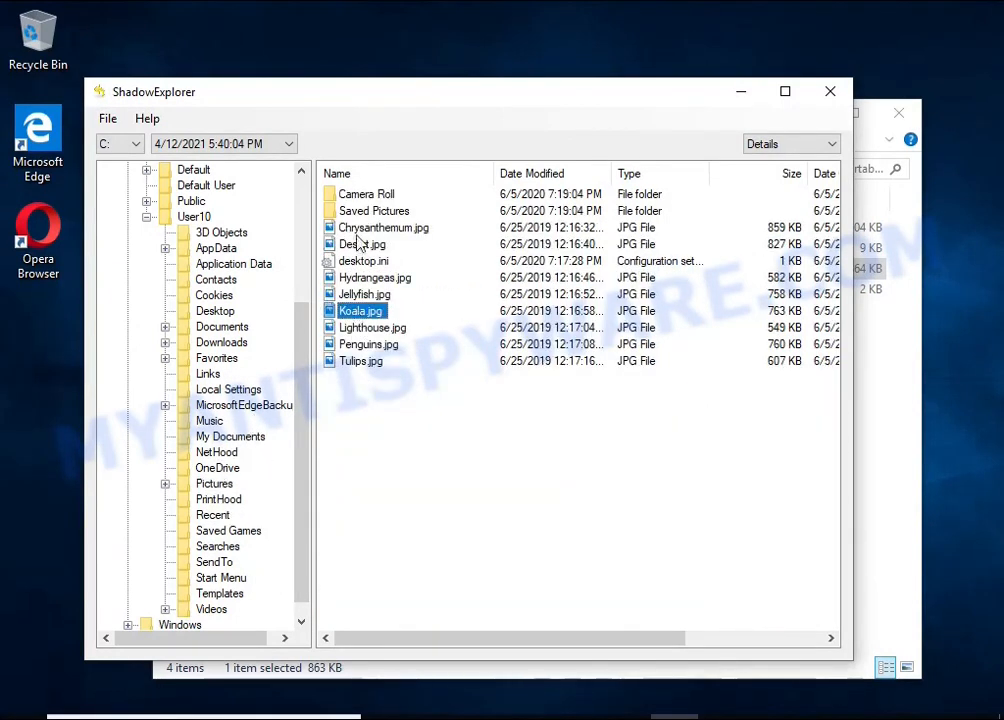
right_click(358, 229)
click(410, 242)
click(517, 487)
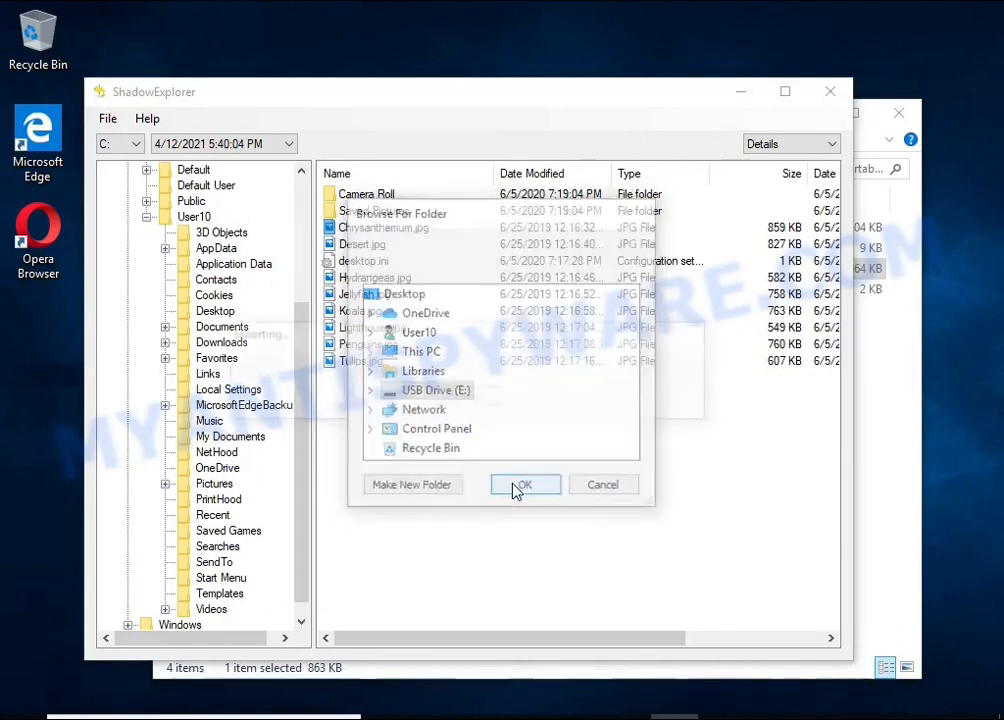
Export Desert.jpg from the Pictures shadow copy to USB Drive (E:) and close ShadowExplorer
right_click(345, 246)
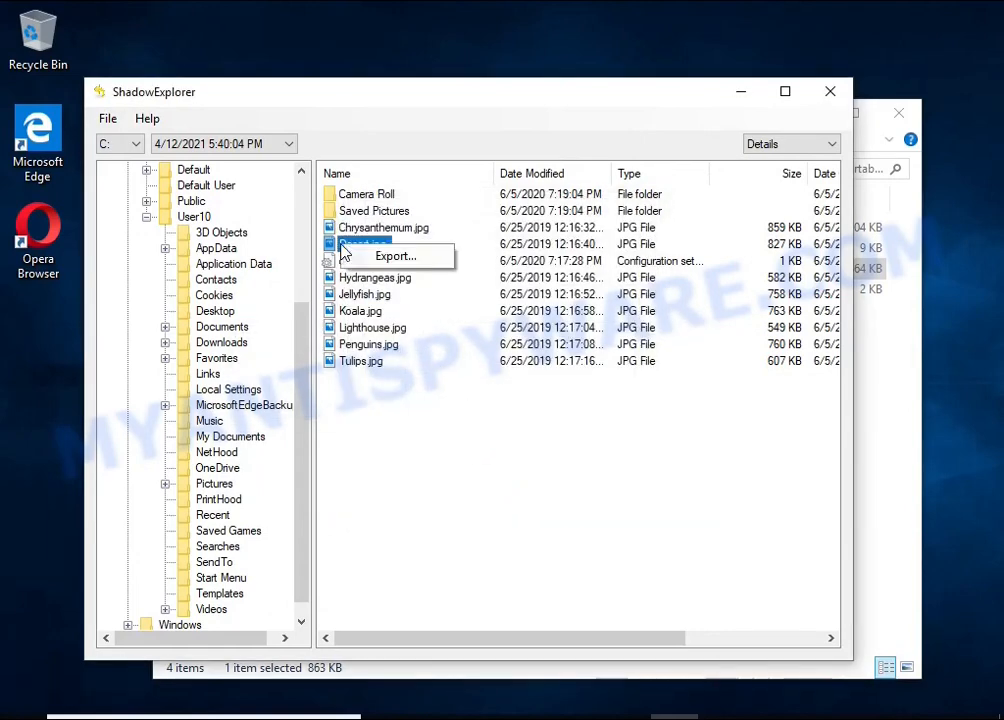
click(361, 257)
click(520, 486)
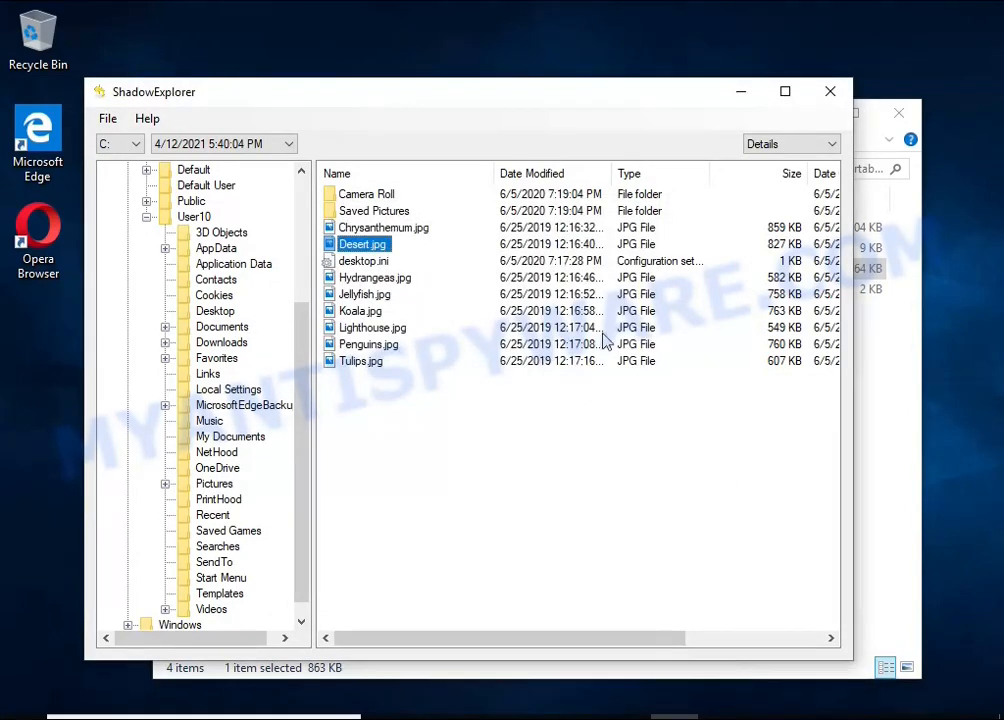
click(828, 93)
Open USB Drive (E:) and look over the recovered Chrysanthemum.jpg, Desert.jpg and Microsoft Word 2016 PDF files
click(265, 592)
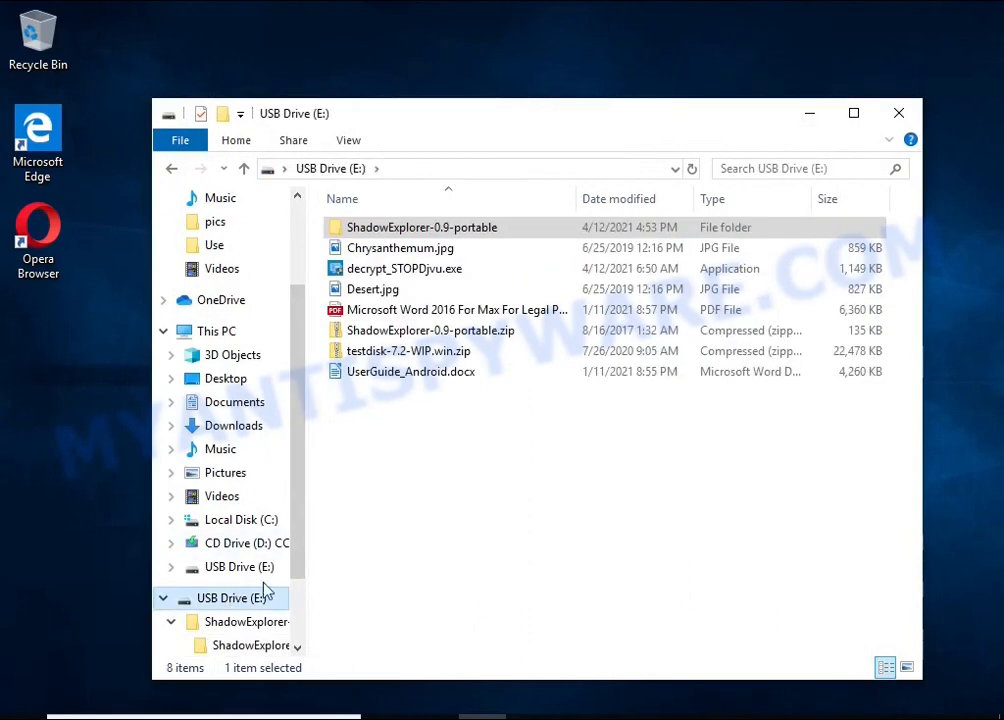
click(402, 250)
click(425, 292)
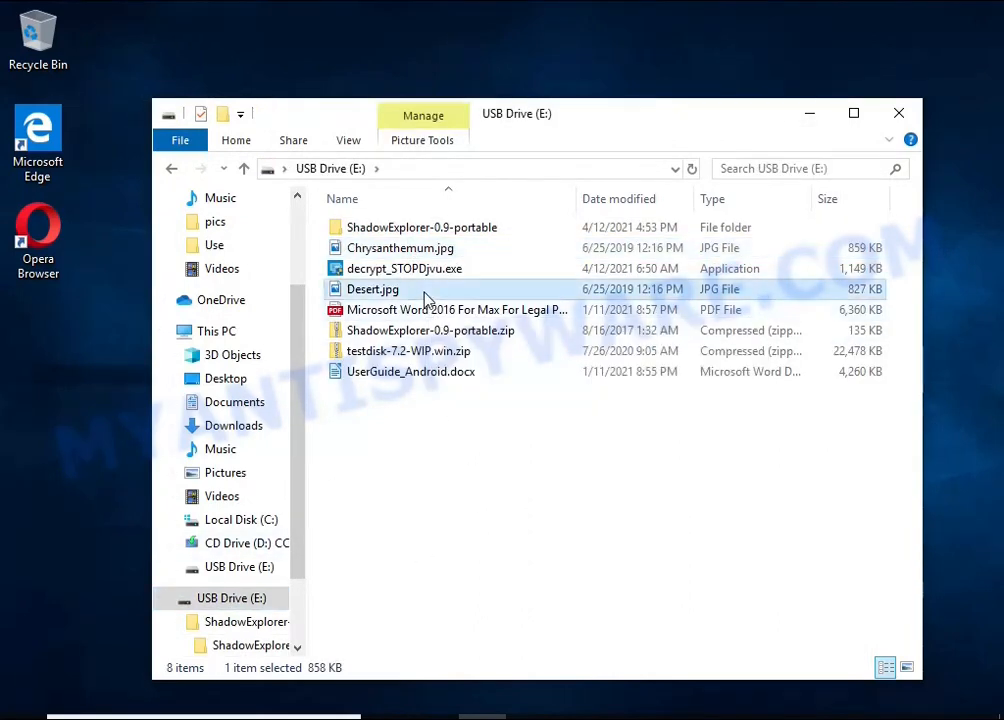
click(430, 310)
View the recovered UserGuide_Android.docx and the Microsoft Word 2016 PDF from USB Drive (E:), closing each after checking its pages
double_click(435, 373)
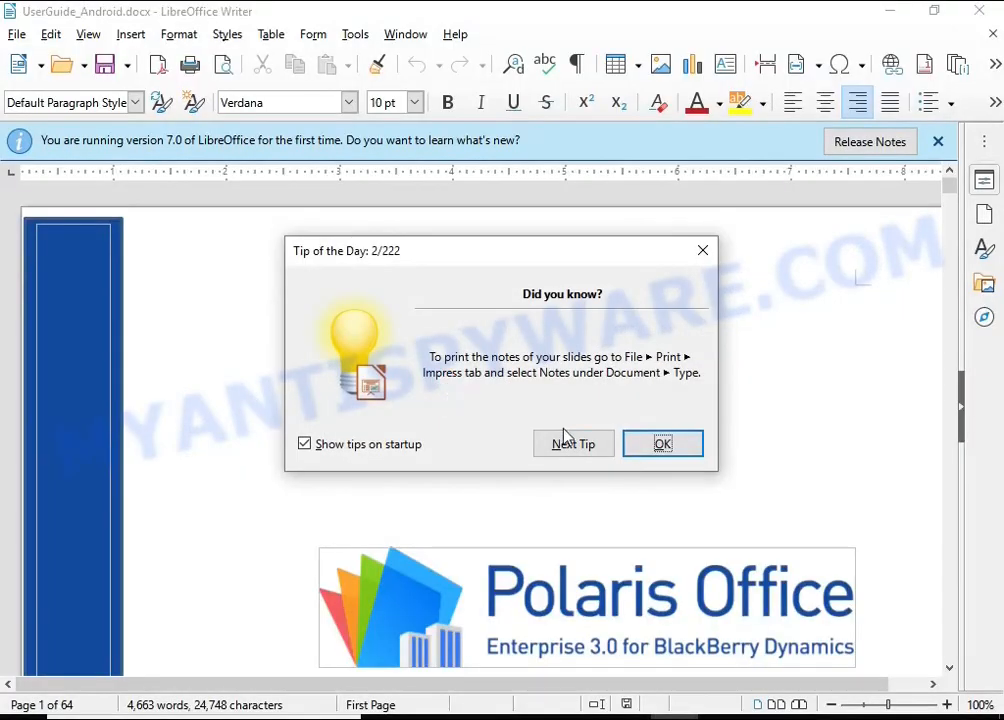
click(650, 444)
scroll(660, 400, down, 20)
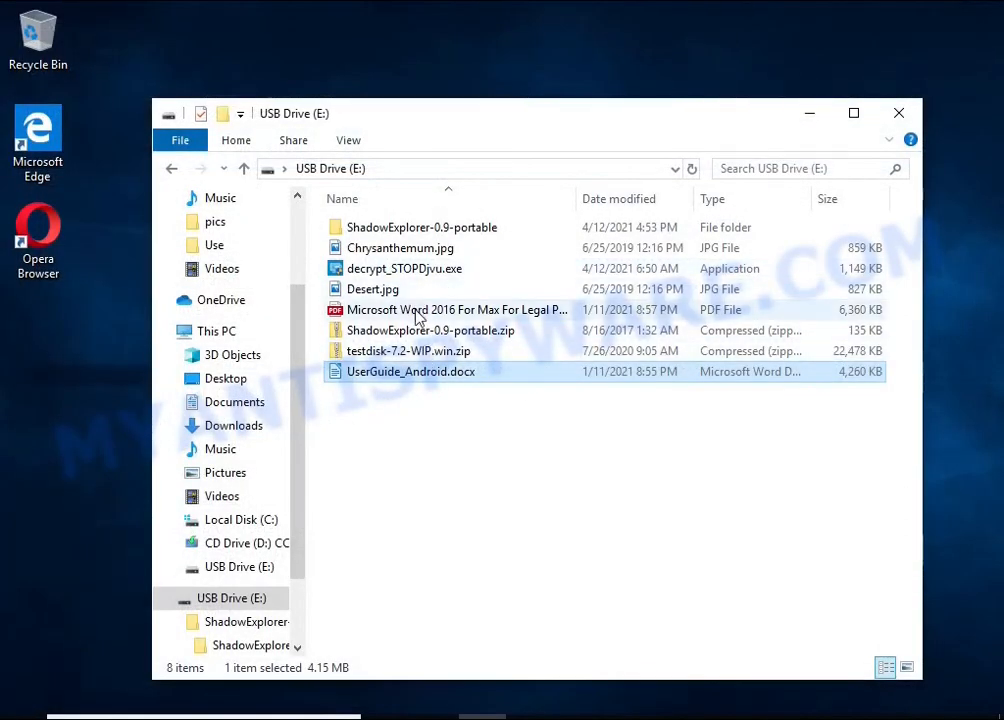
double_click(418, 311)
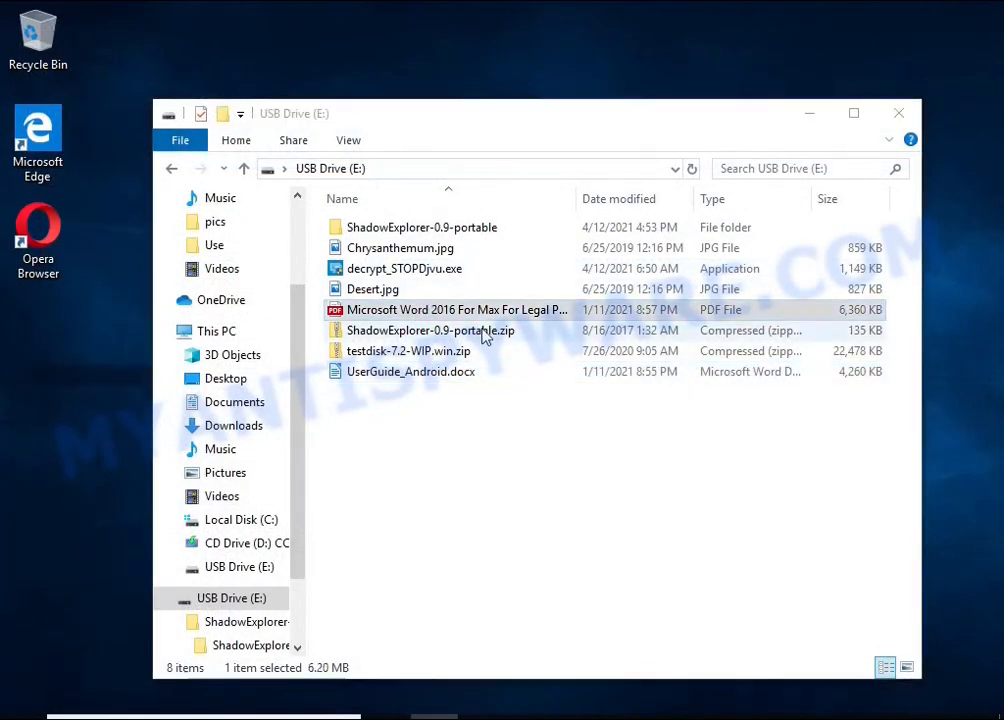
scroll(500, 327, down, 15)
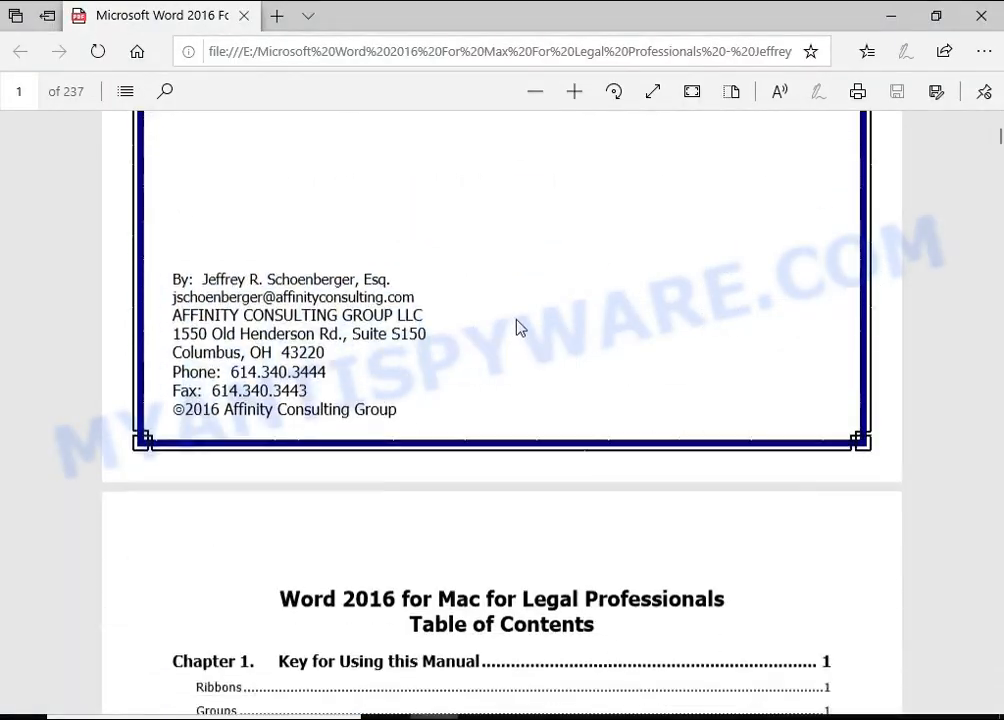
click(982, 18)
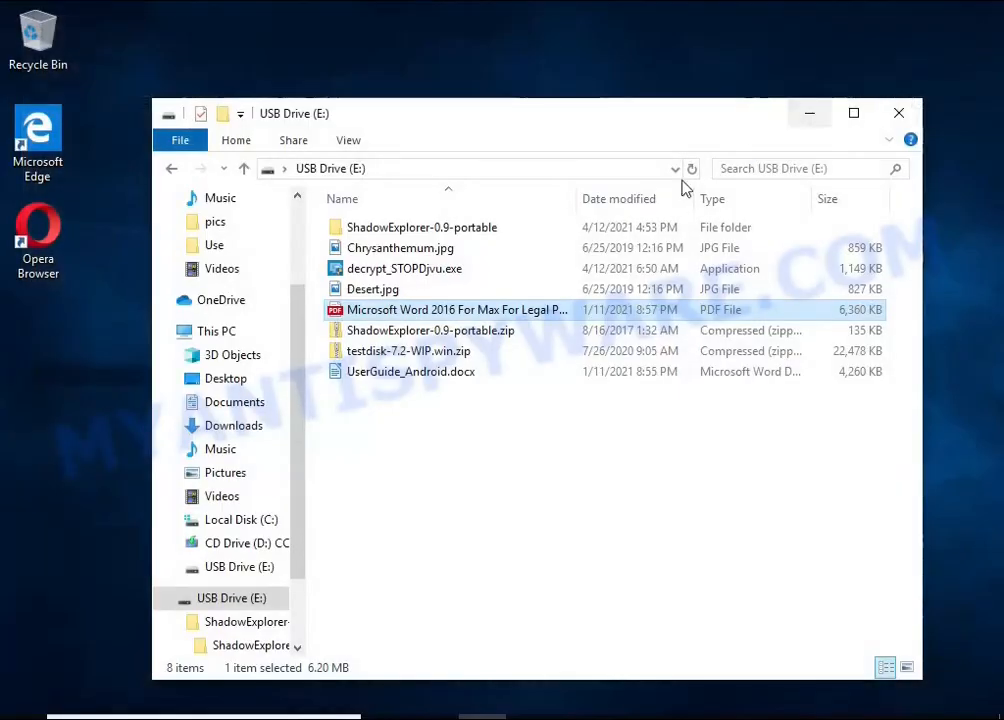
View the recovered Desert.jpg and Chrysanthemum.jpg pictures, then close the USB Drive (E:) window
double_click(426, 288)
double_click(426, 313)
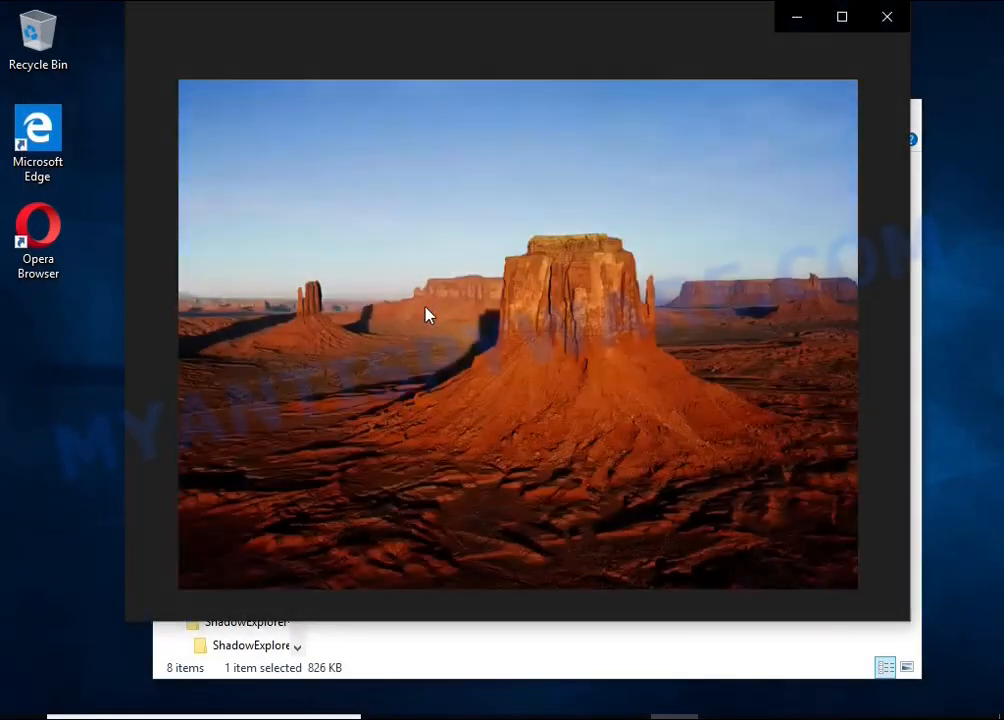
click(884, 30)
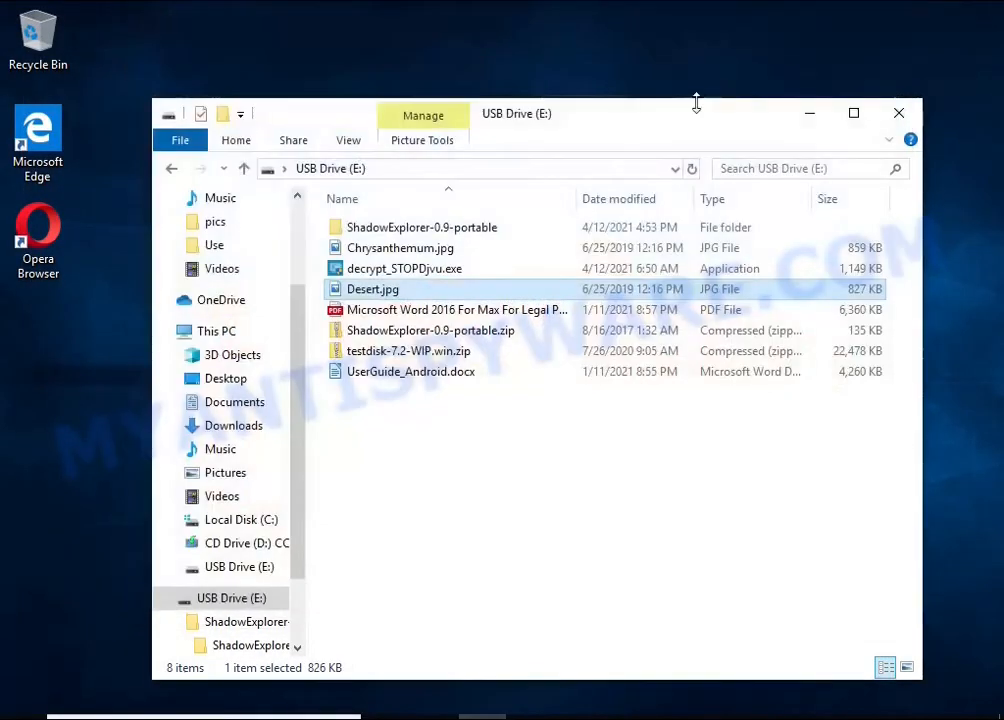
double_click(440, 247)
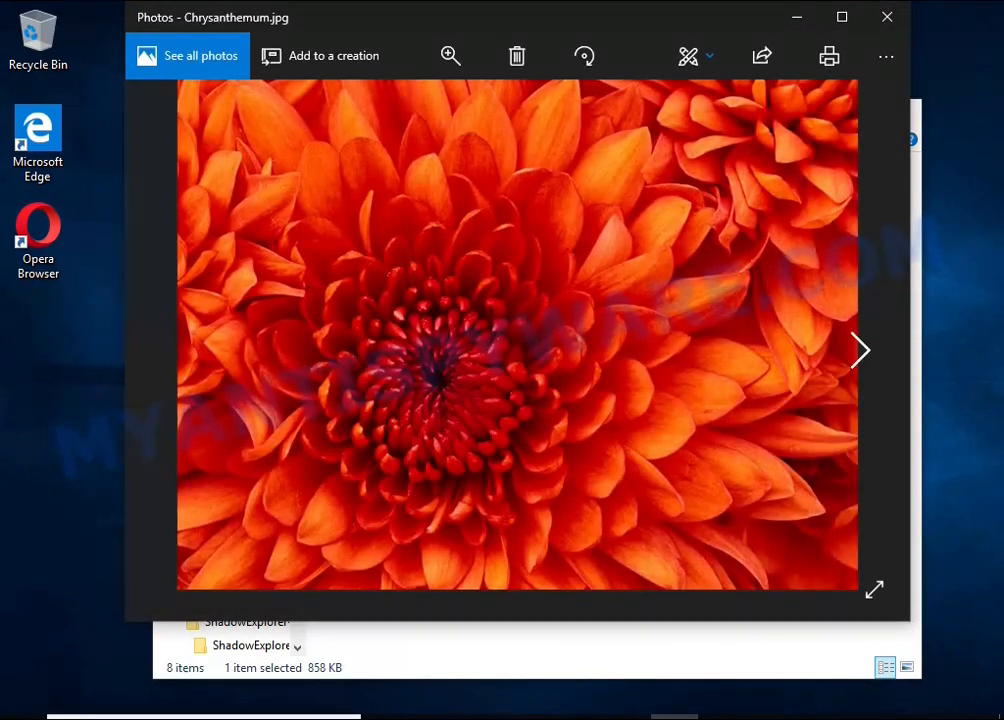
click(884, 18)
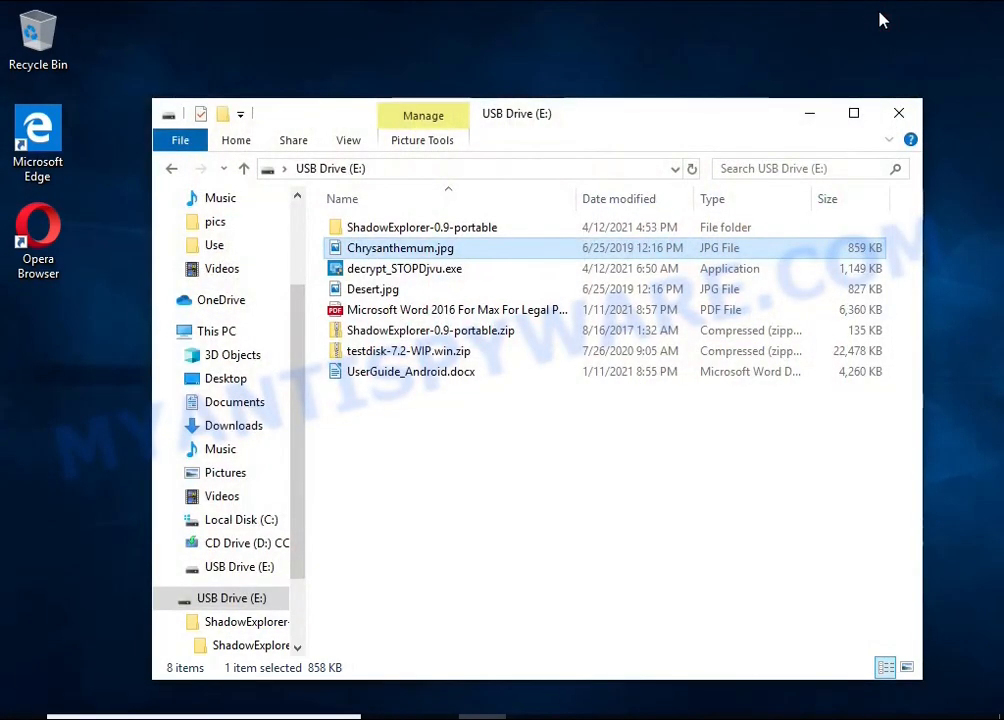
click(901, 113)
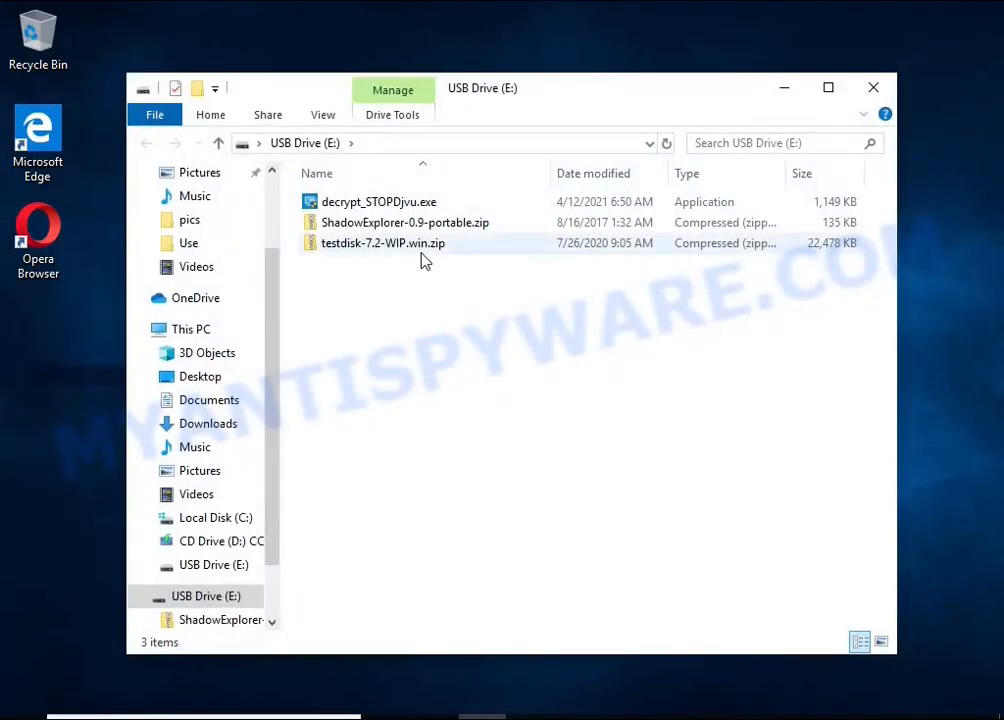
Extract testdisk-7.2-WIP.win.zip on USB Drive (E:) to E:\testdisk-7.2-WIP.win
click(486, 252)
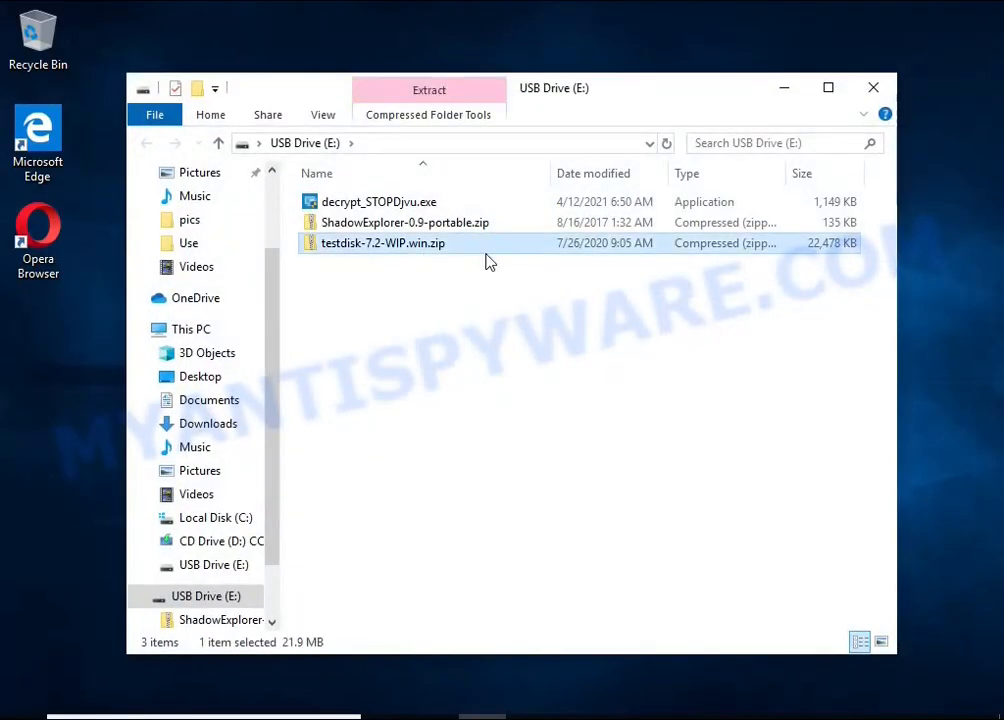
right_click(486, 253)
click(653, 311)
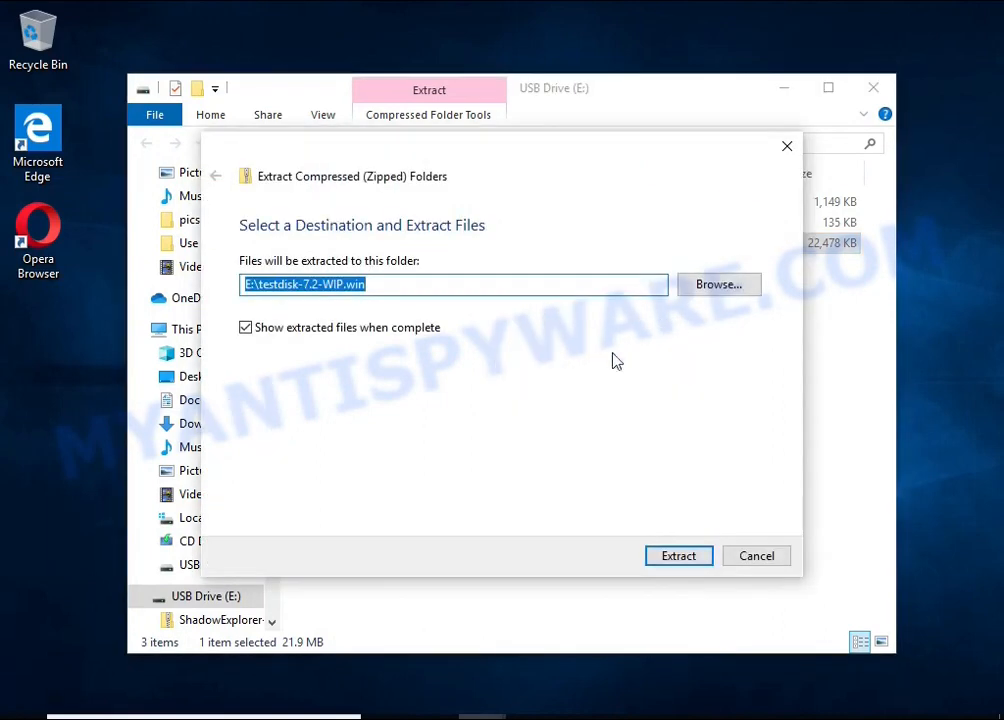
click(686, 557)
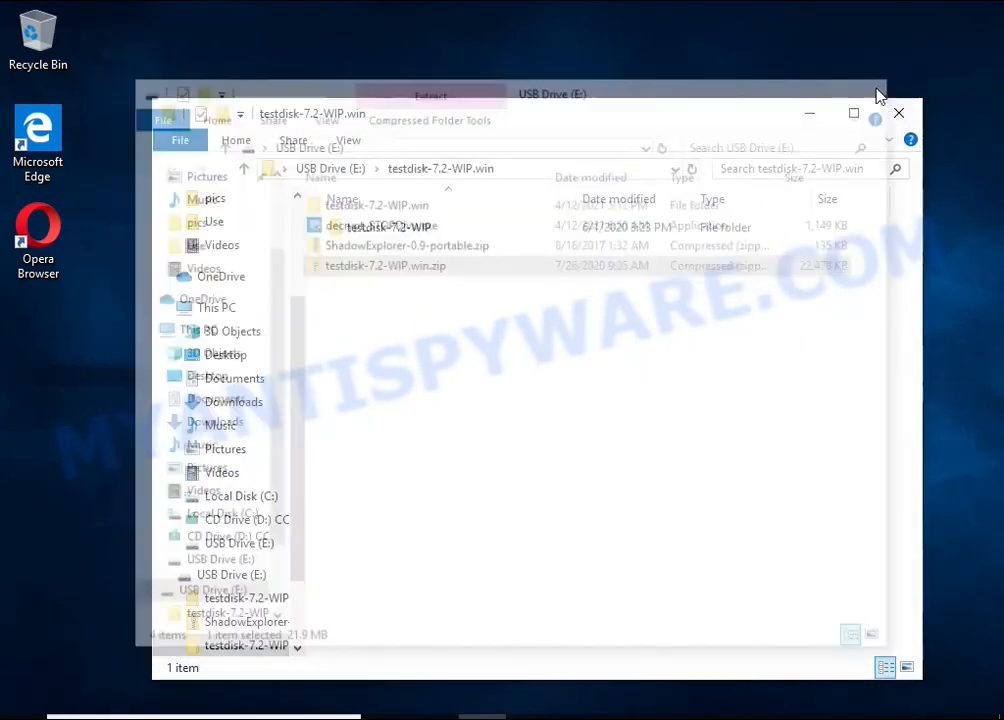
Open the extracted testdisk-7.2-WIP folder and run qphotorec_win.exe, allowing it to make changes to the device
double_click(460, 229)
scroll(505, 333, down, 7)
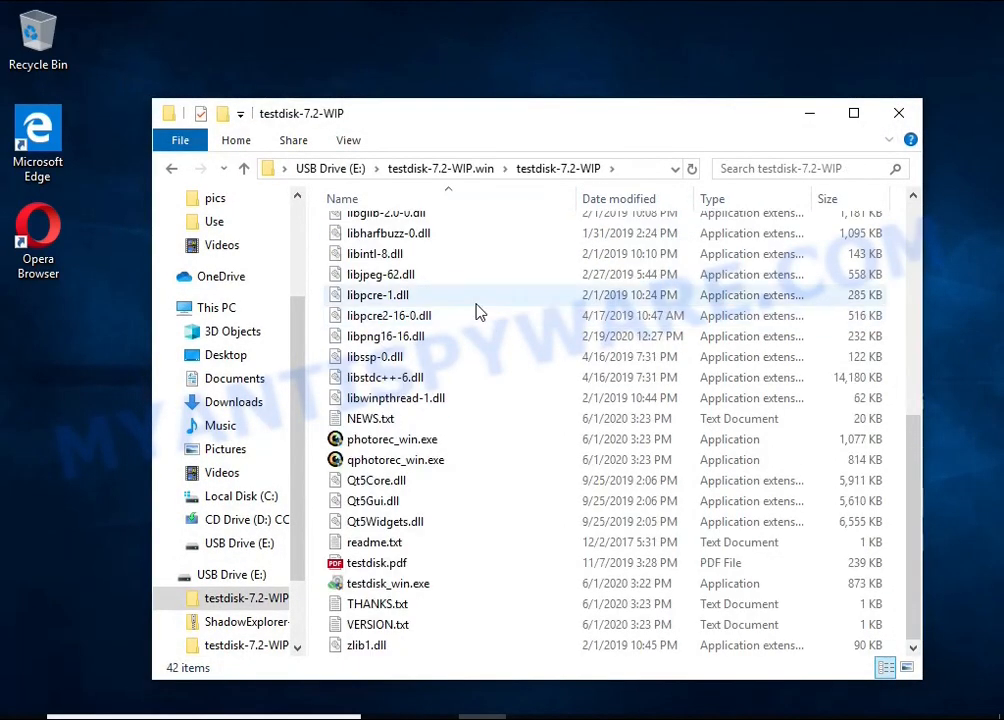
click(435, 461)
double_click(508, 459)
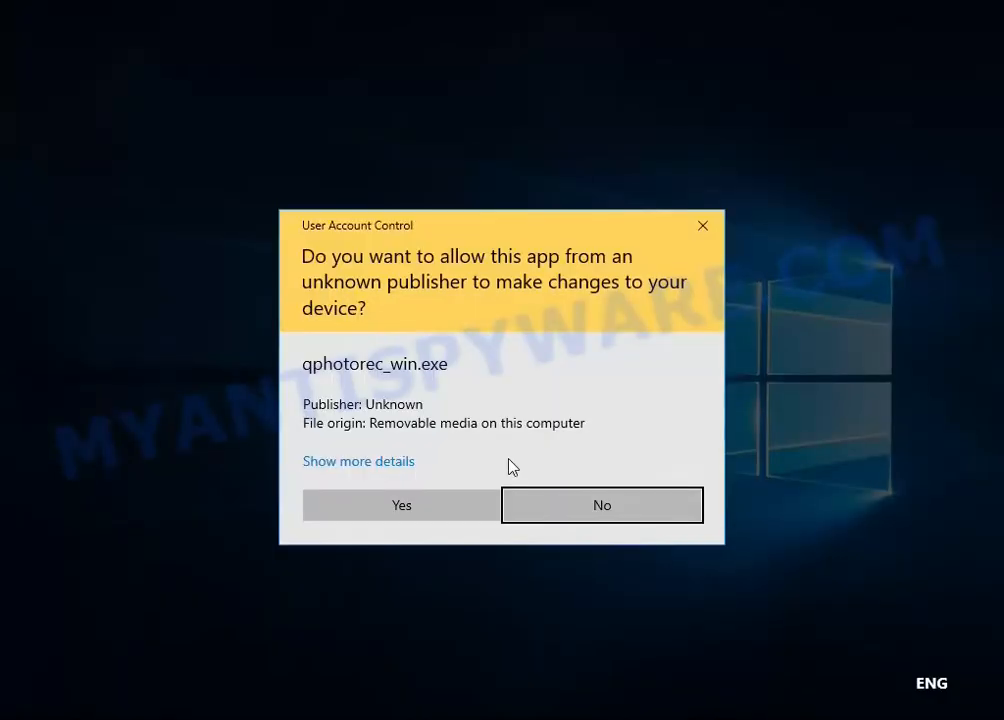
click(426, 513)
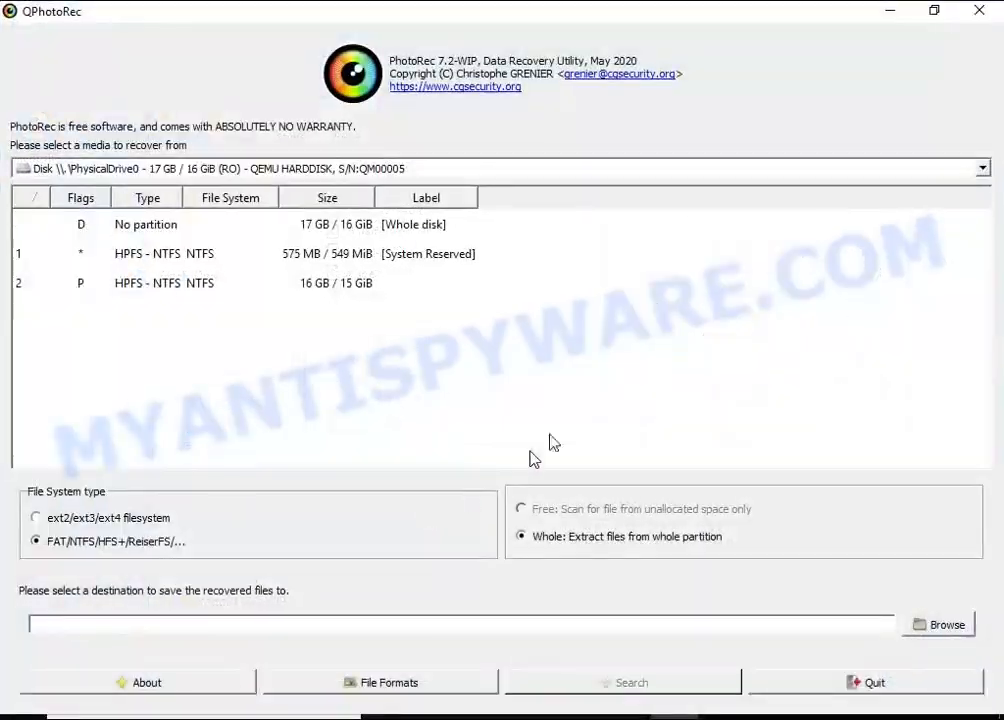
Restore QPhotoRec to a smaller window and select the 16 GB NTFS partition 2 on PhysicalDrive0 for recovery
click(934, 10)
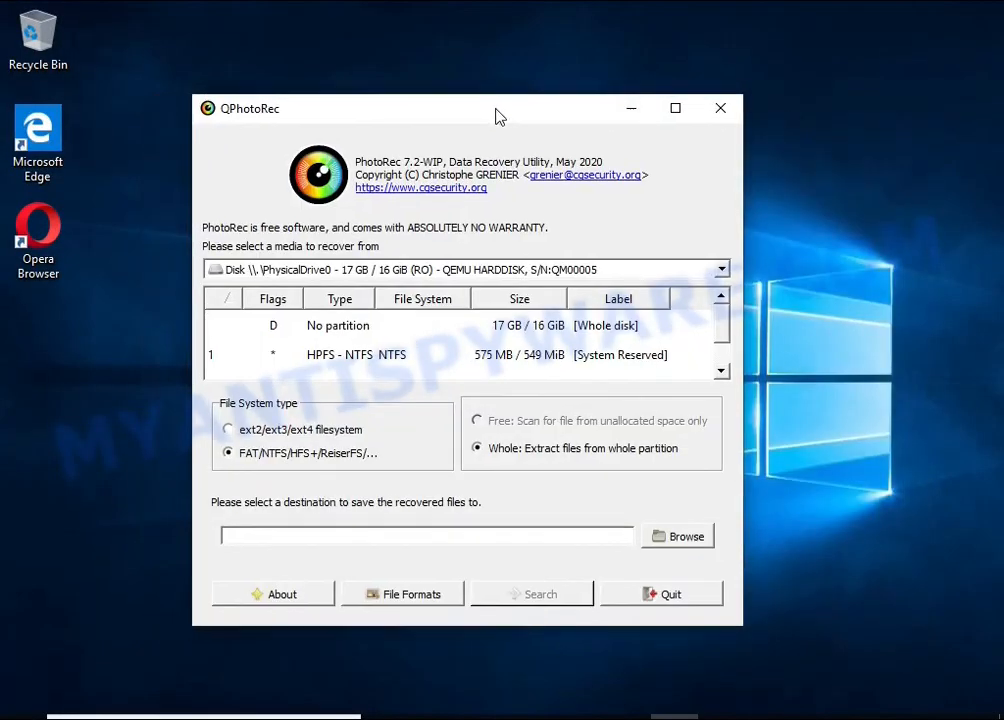
drag(495, 116, 538, 104)
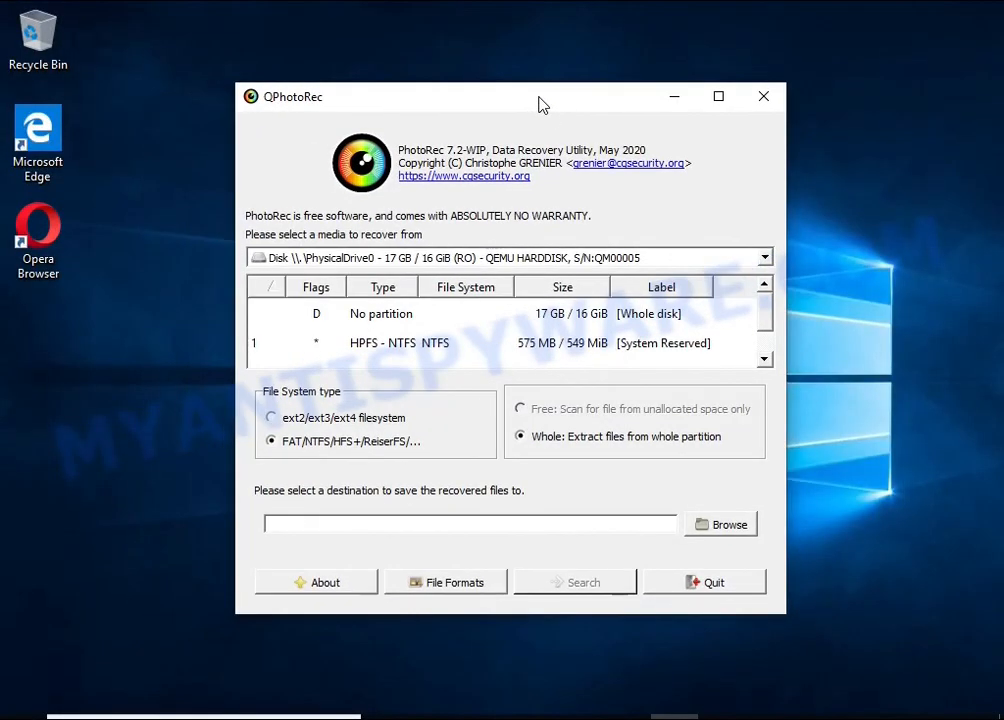
click(432, 258)
click(420, 274)
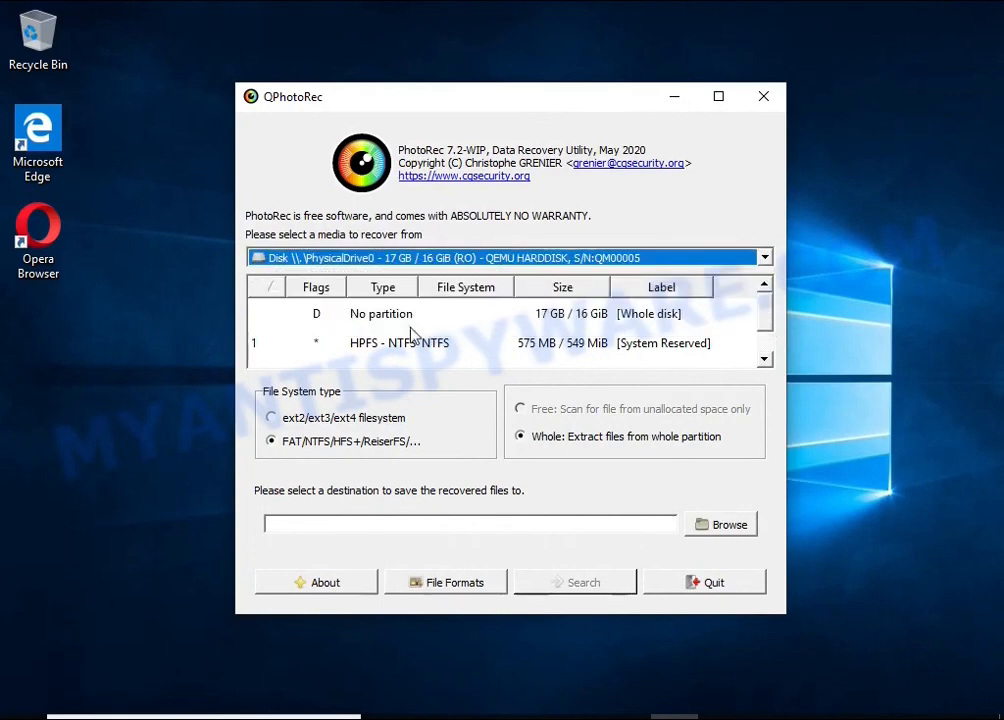
scroll(420, 345, down, 1)
click(416, 354)
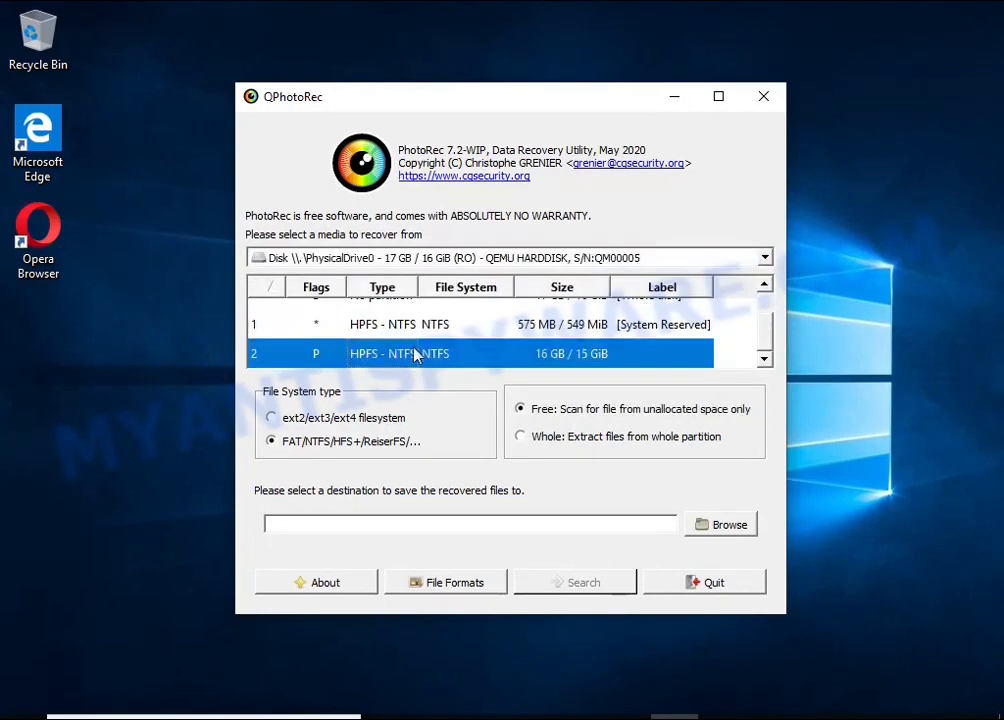
Clear all file formats for the recovery and enable only doc Microsoft Office Document
click(427, 585)
click(413, 456)
scroll(462, 365, down, 3)
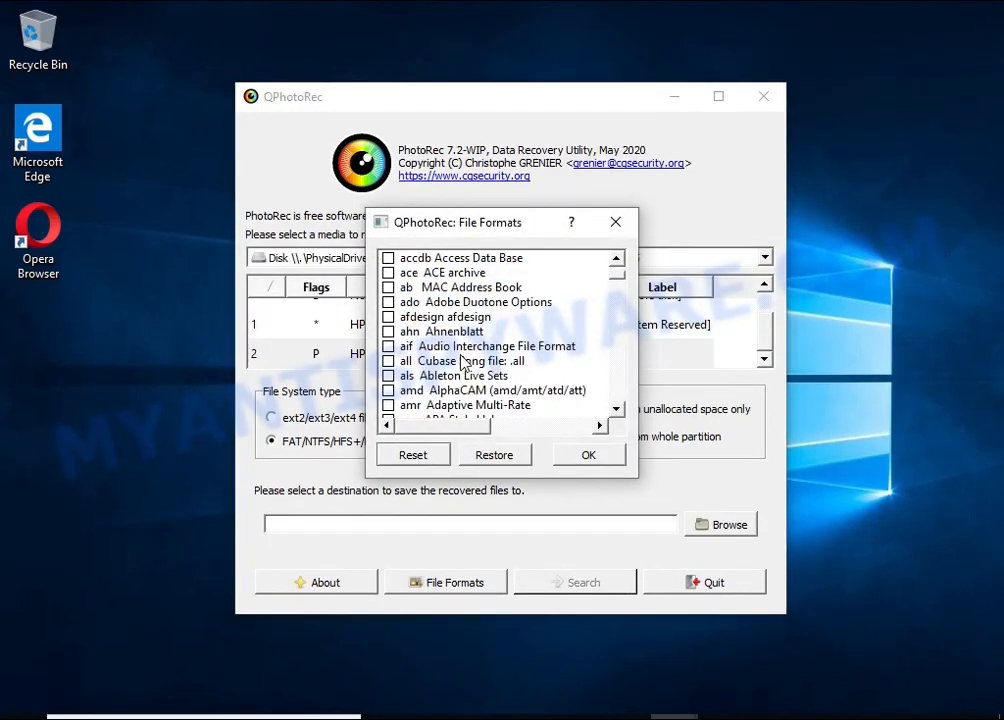
scroll(462, 365, down, 13)
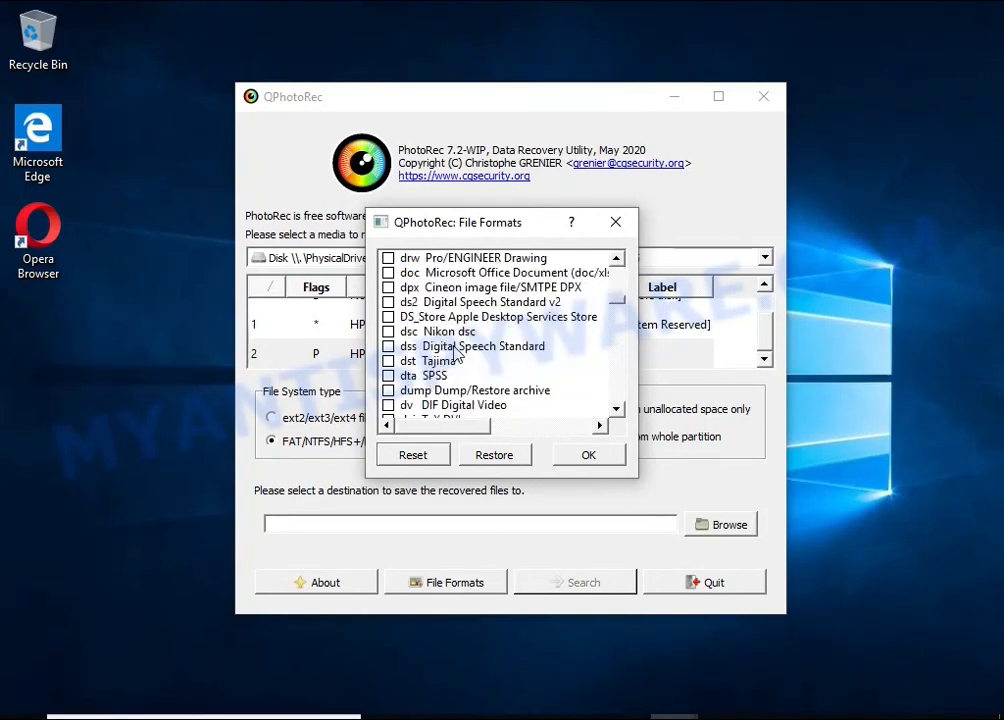
scroll(456, 353, up, 1)
click(455, 318)
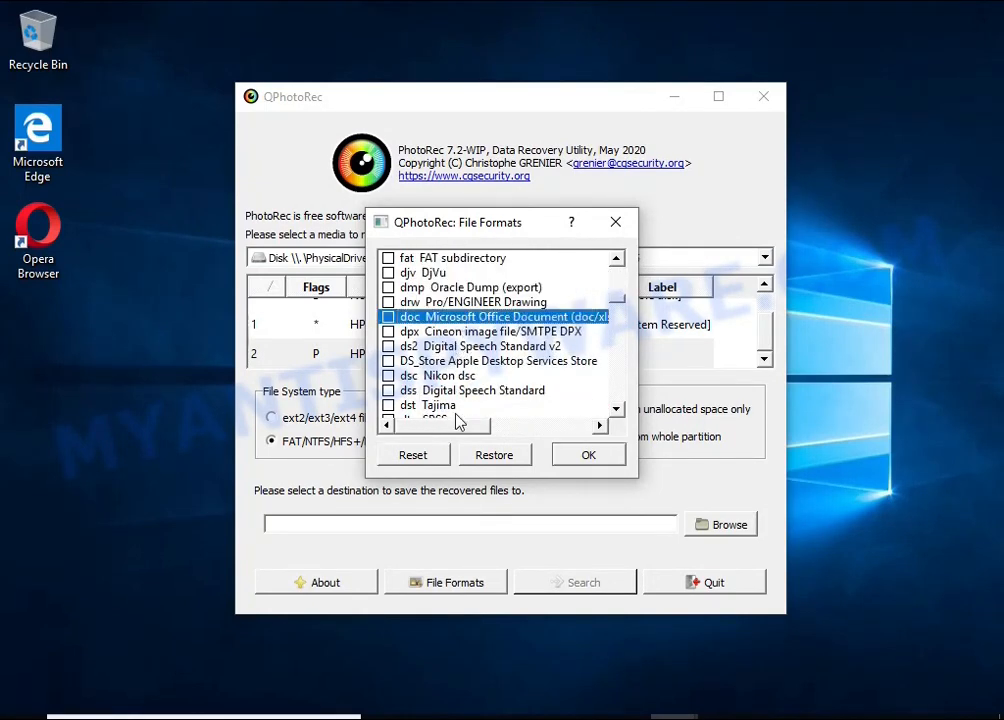
scroll(465, 424, right, 3)
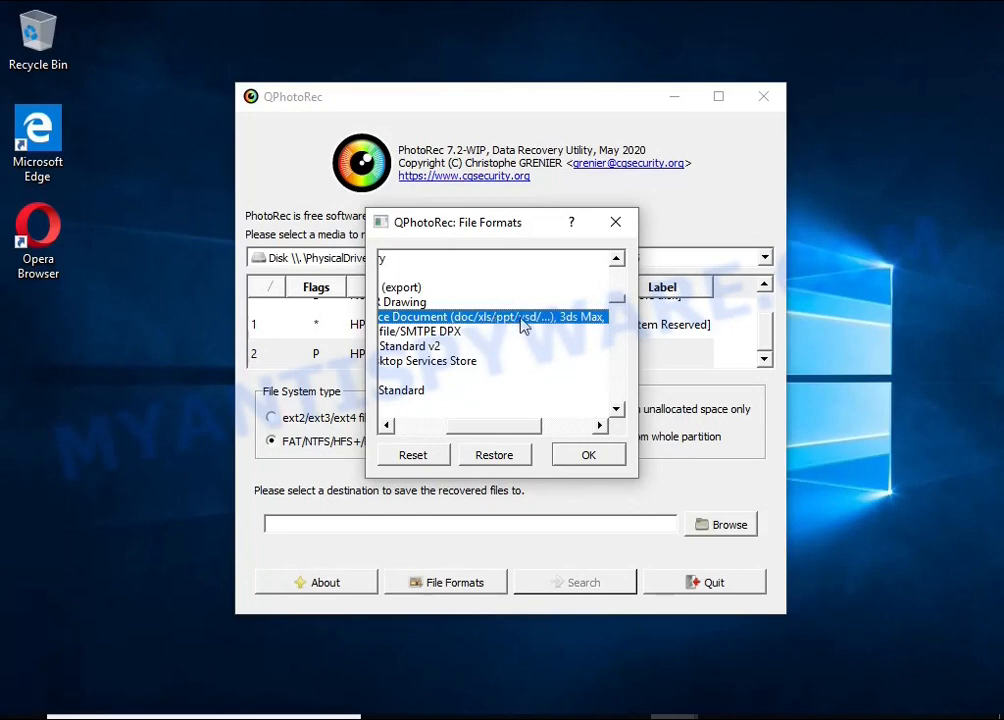
scroll(489, 428, left, 3)
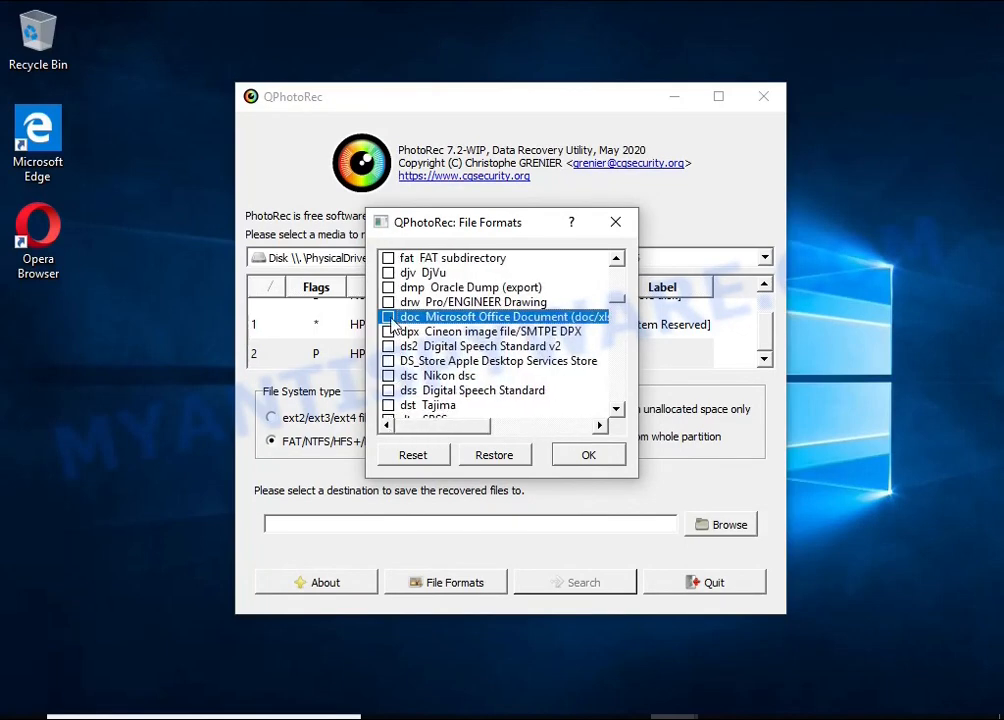
Add jpg JPG picture and pdf Portable Document Format to the file formats to recover
scroll(470, 356, down, 6)
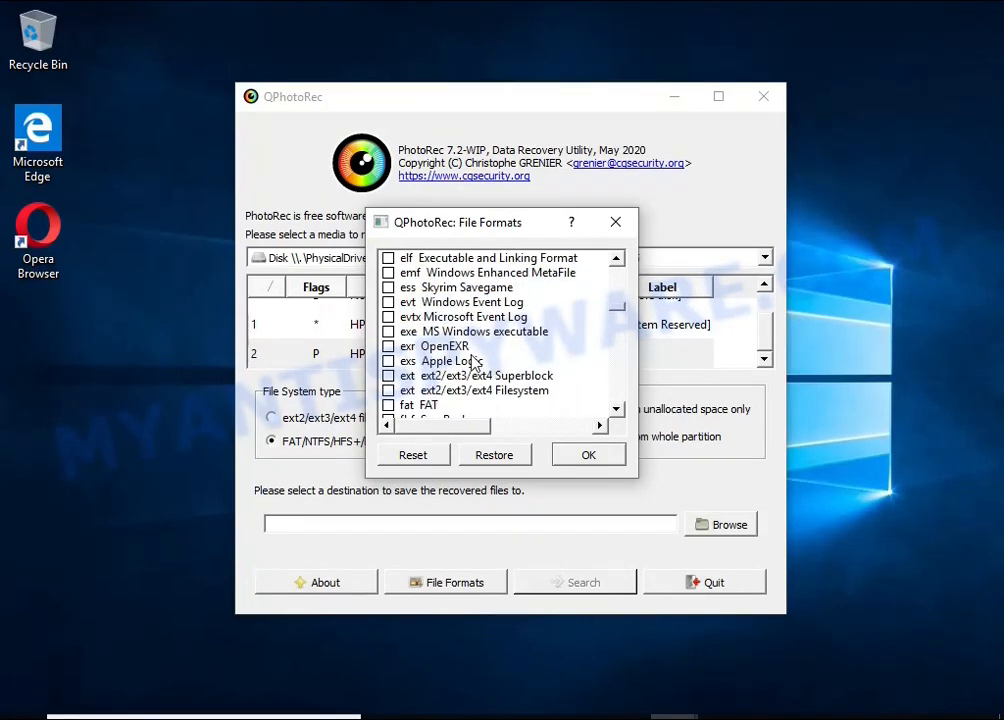
scroll(474, 362, down, 15)
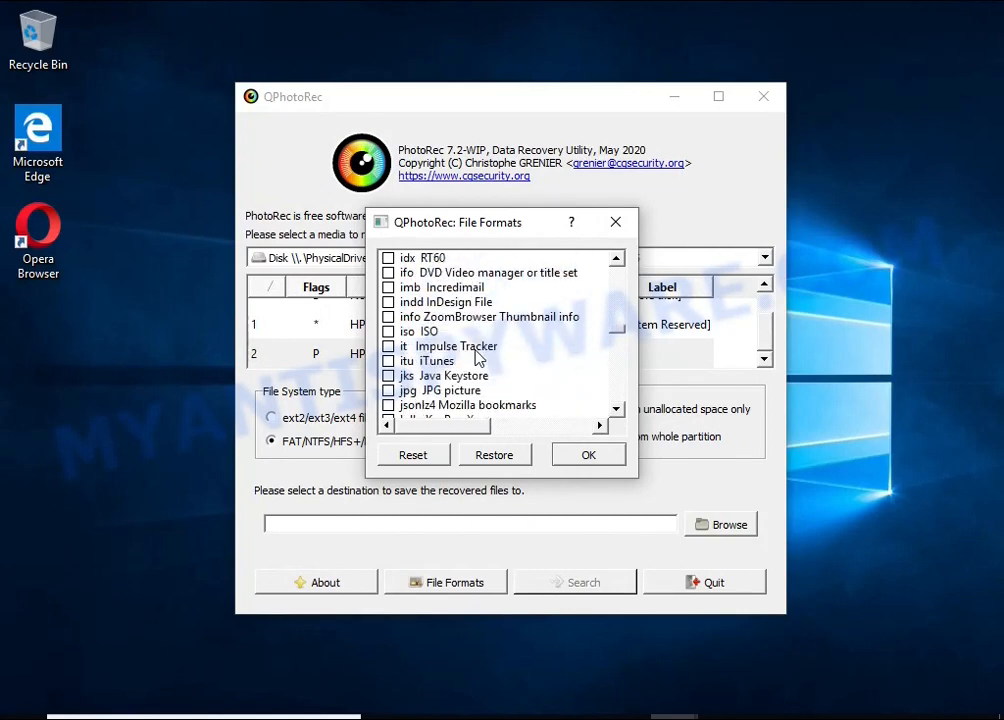
scroll(478, 358, down, 1)
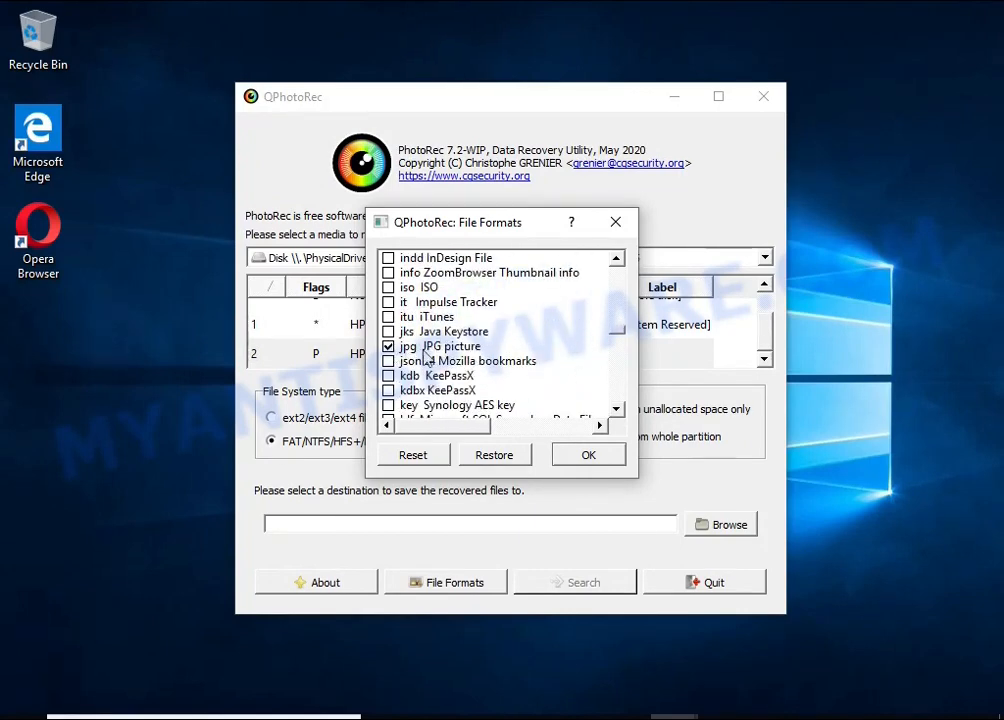
scroll(503, 354, down, 20)
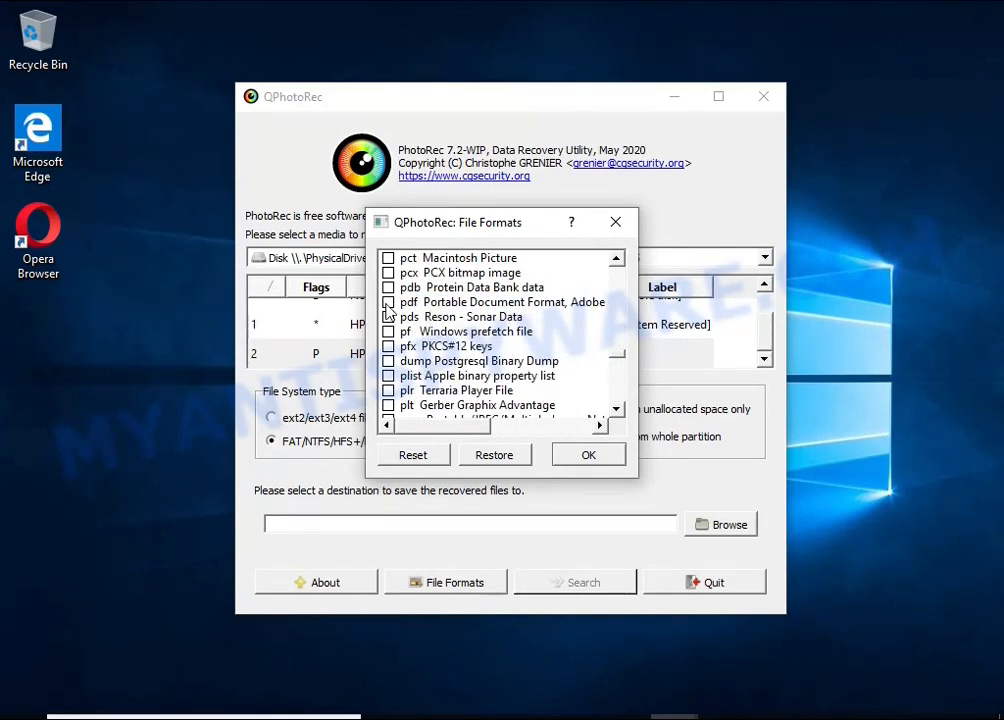
Enable the zip archive format, which covers OpenOffice and Office files such as docx and xlsx, and confirm the format selection
scroll(434, 311, down, 20)
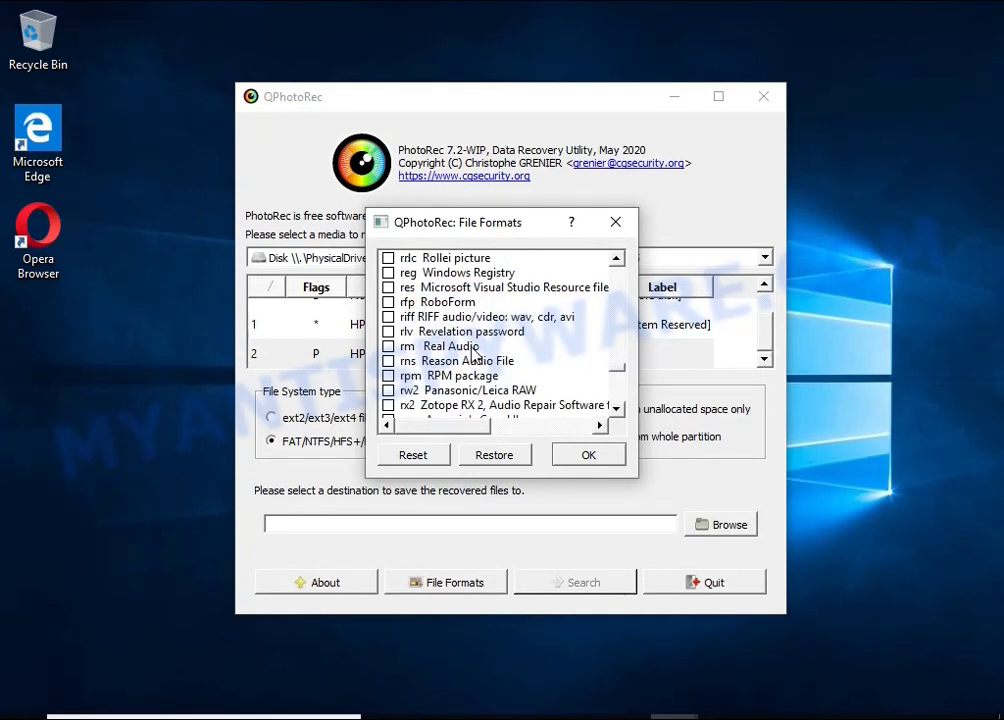
scroll(463, 344, down, 3)
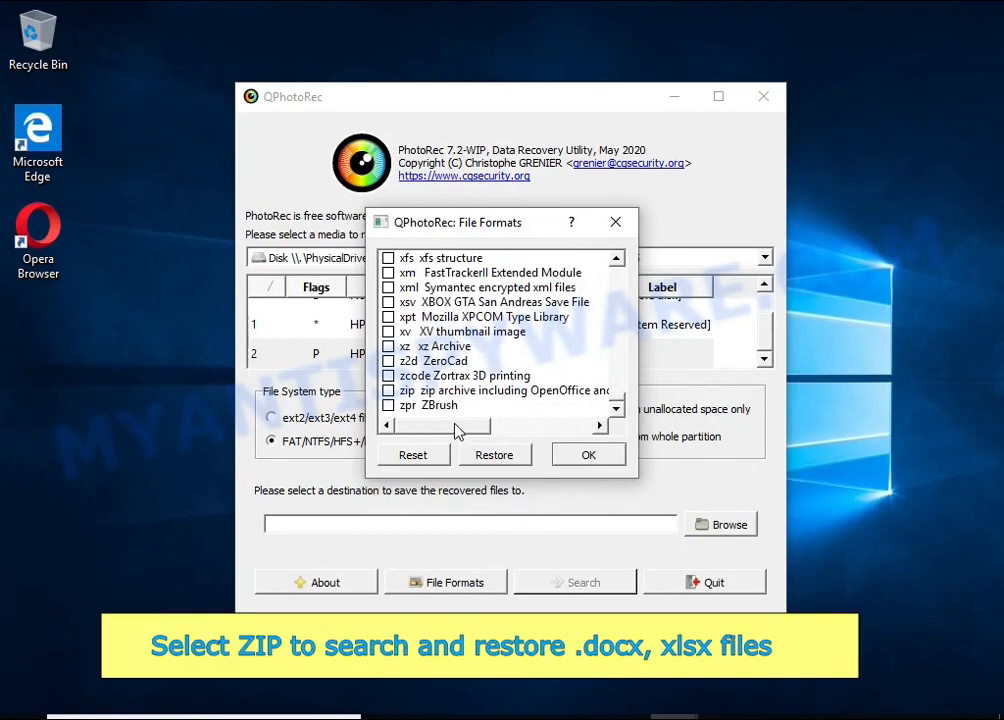
mouse_move(455, 424)
mouse_down()
mouse_move(518, 414)
mouse_move(440, 428)
mouse_up()
click(398, 393)
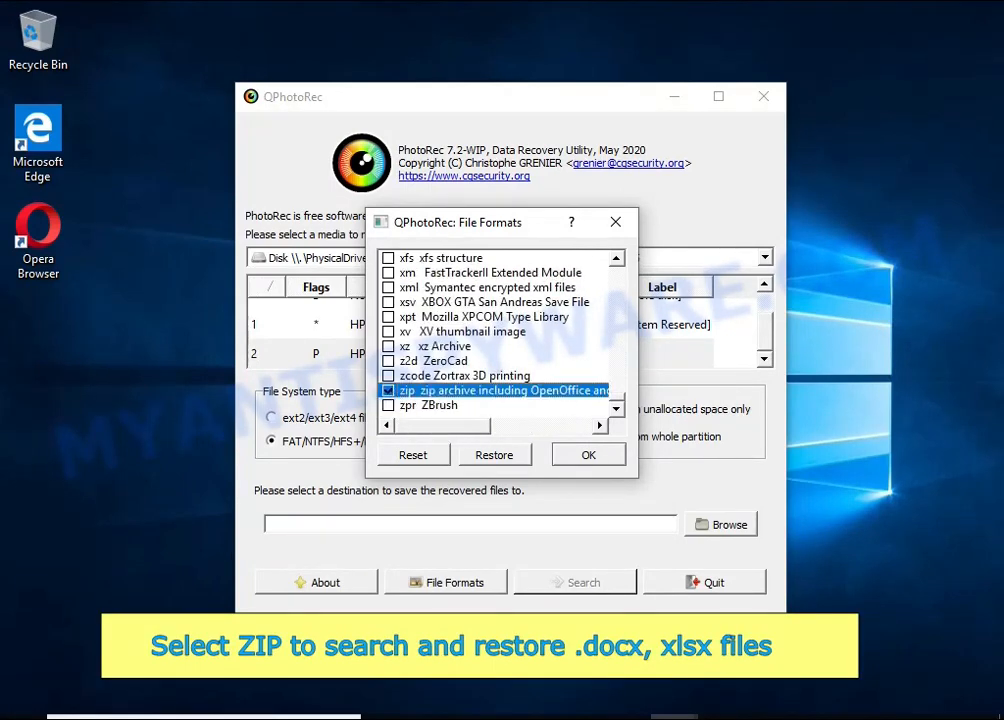
click(590, 455)
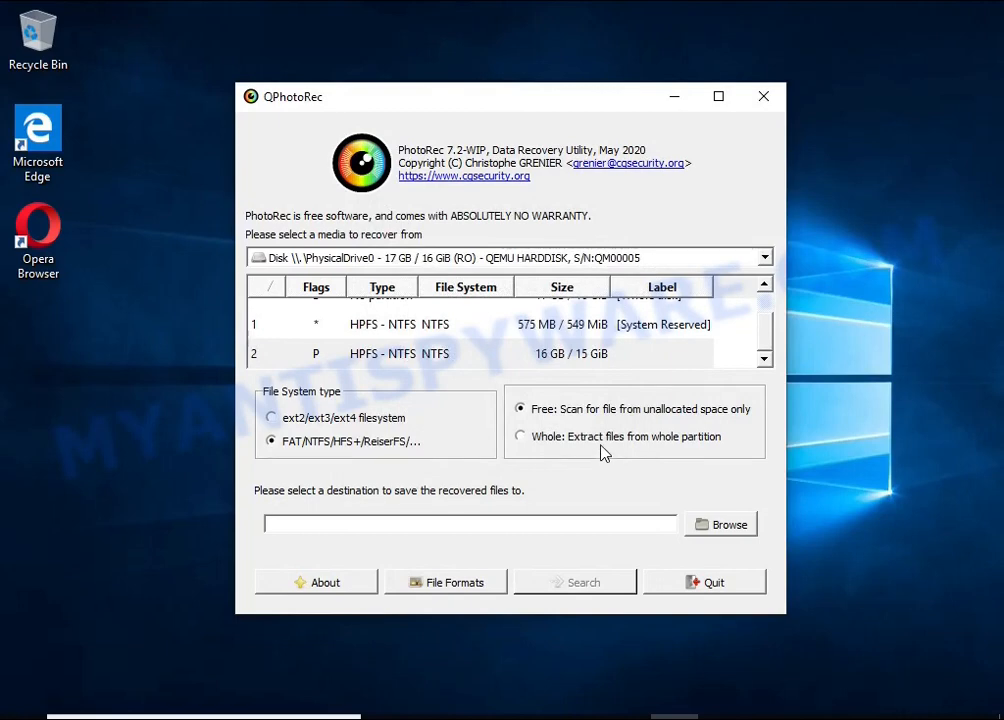
Set USB Drive (E:) as the destination for recovered files and start the PhotoRec search
click(604, 451)
click(710, 528)
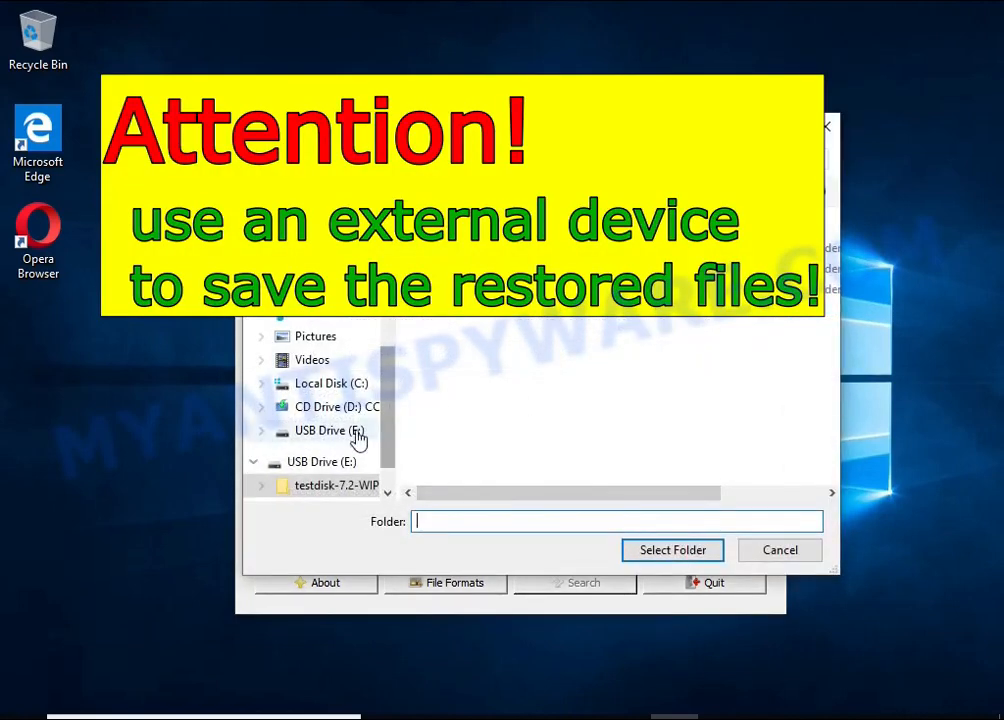
click(321, 462)
click(673, 550)
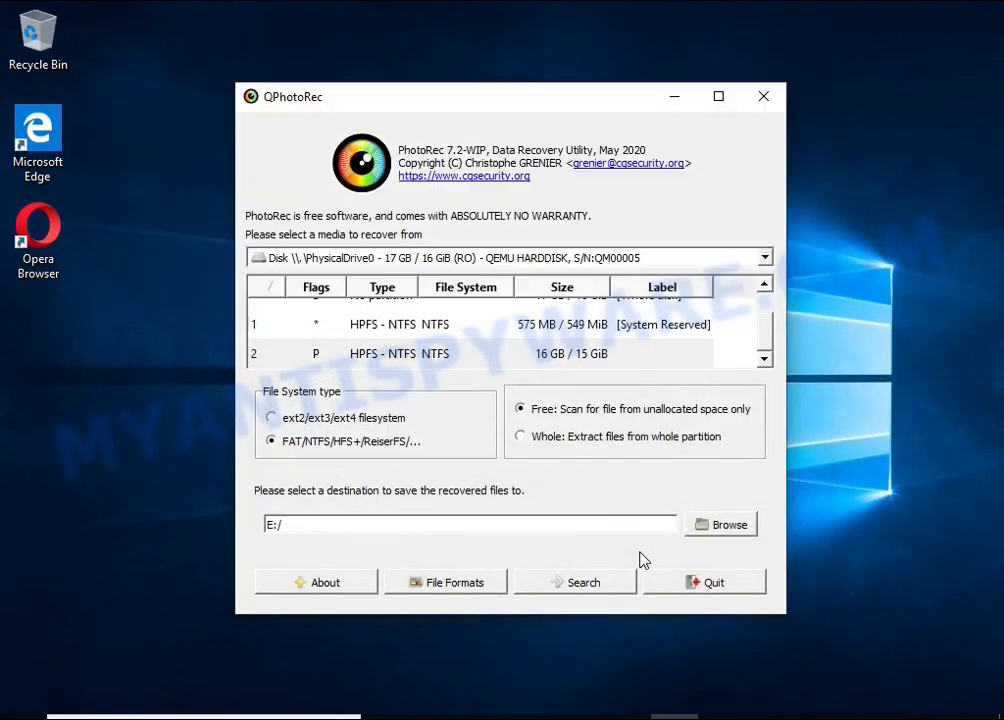
click(586, 585)
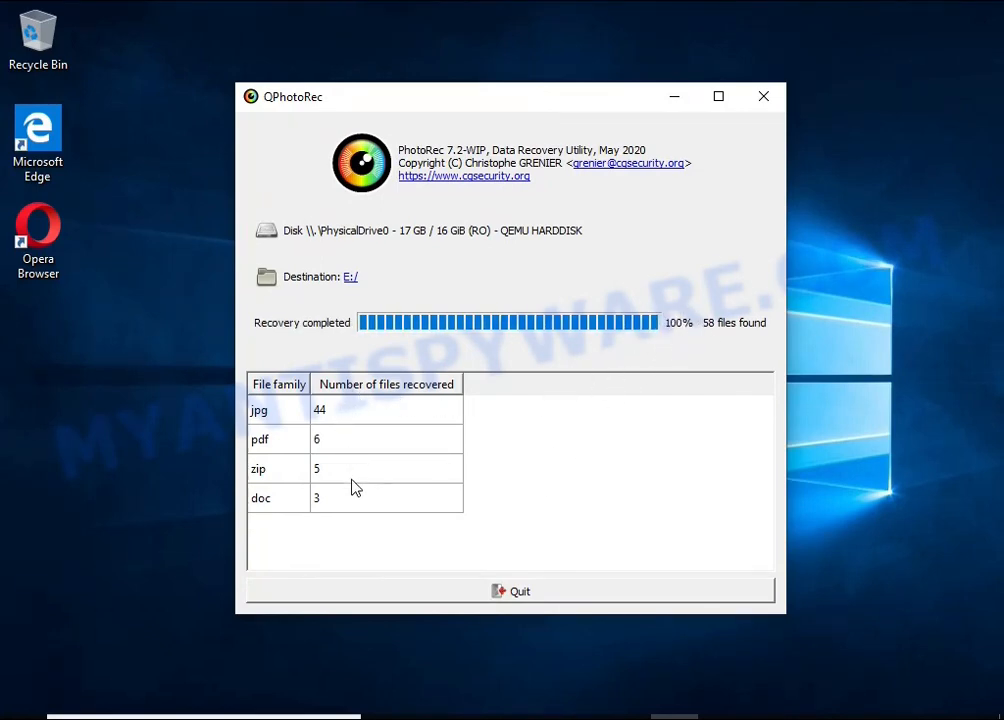
Quit PhotoRec and open the recup_dir.1 folder on USB Drive (E:) in File Explorer
click(546, 600)
click(482, 717)
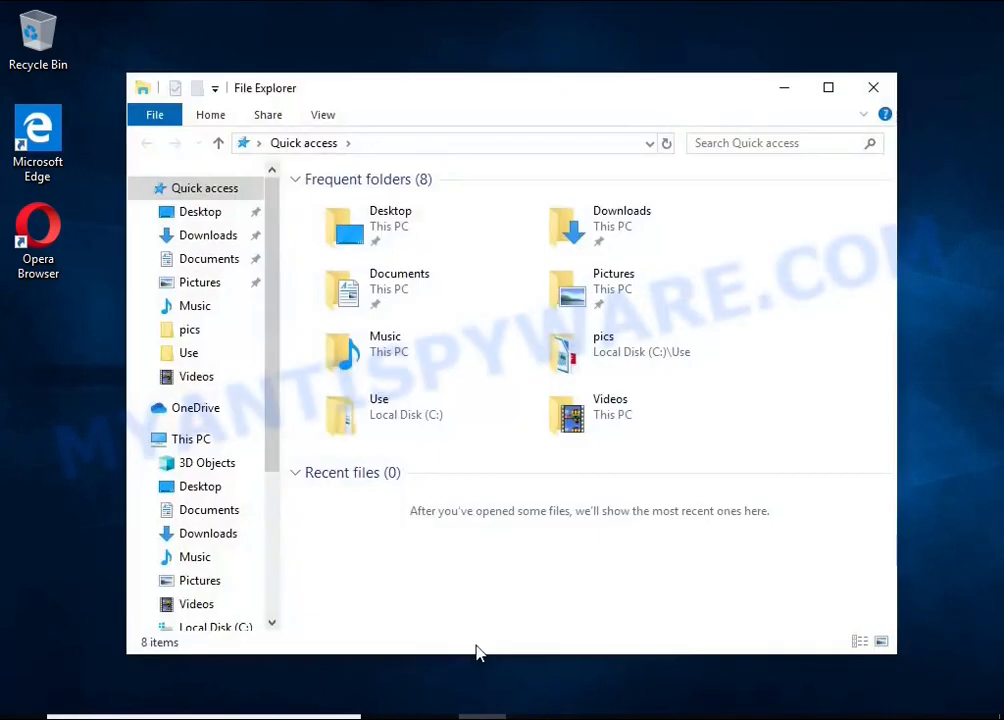
scroll(195, 575, down, 2)
click(200, 541)
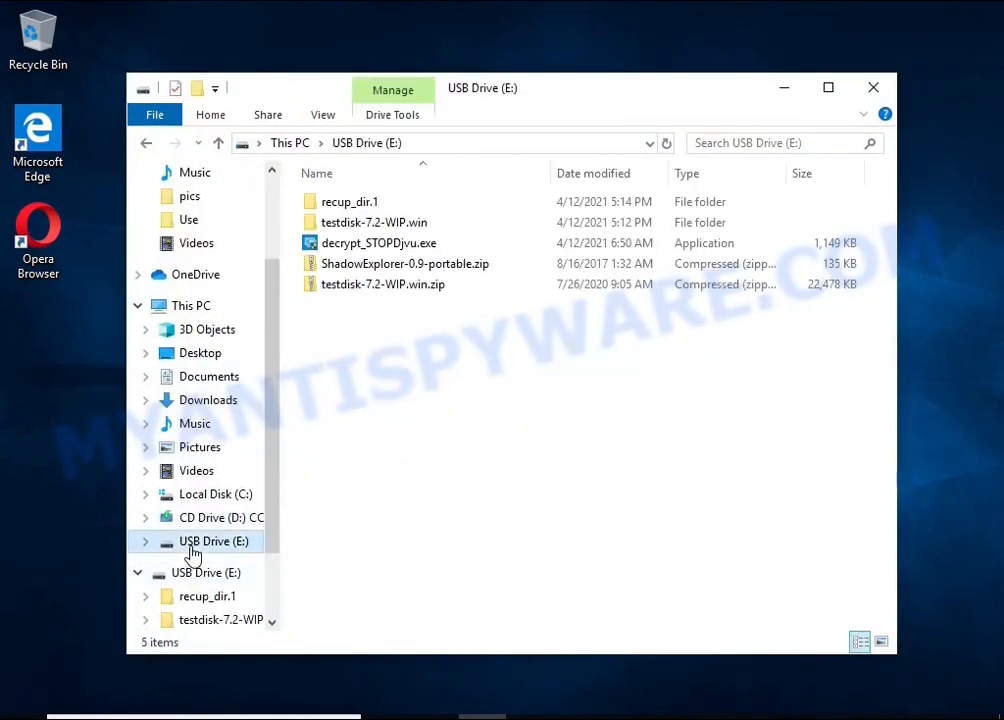
click(363, 205)
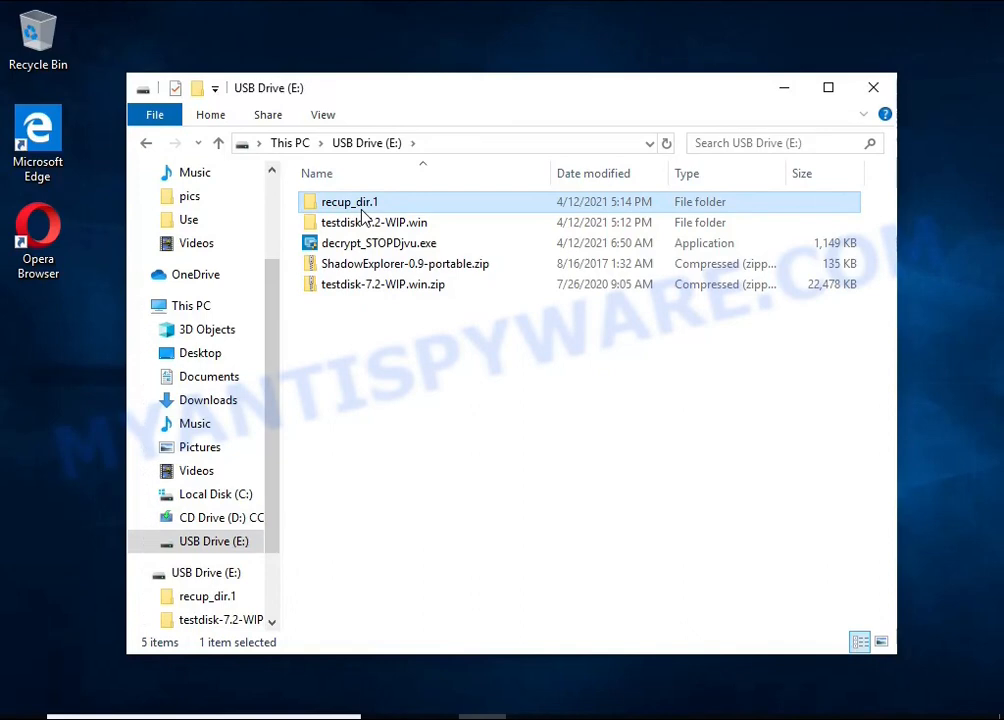
double_click(364, 214)
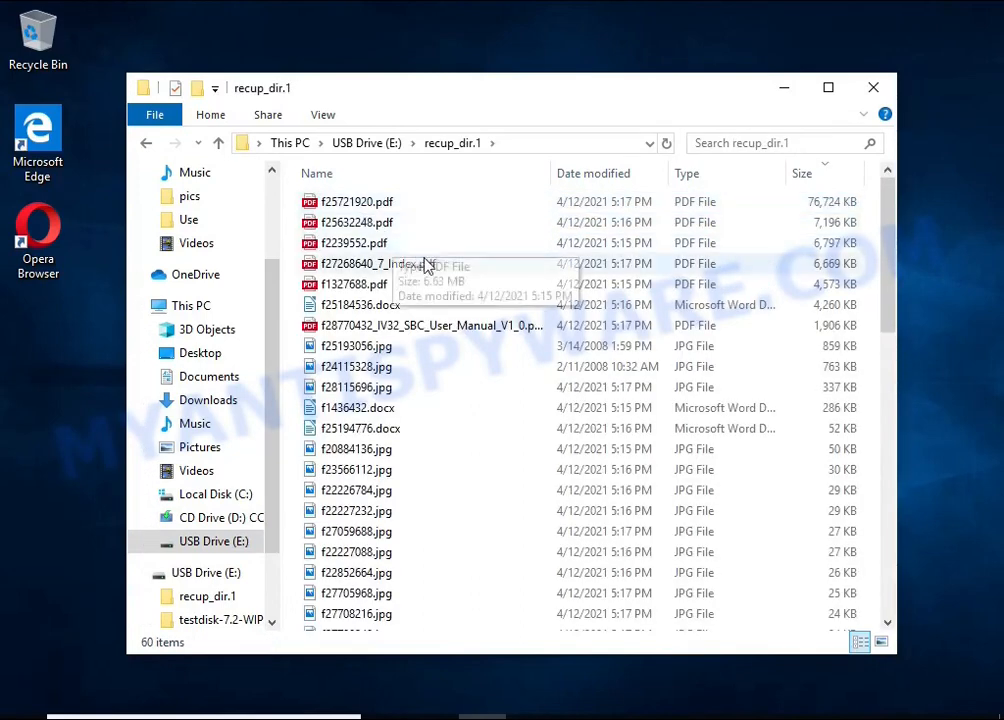
Sort the recovered files by size, largest first, and check the contents of f28770432_IV32_SBC_User_Manual_V1_0.pdf
click(814, 183)
click(818, 183)
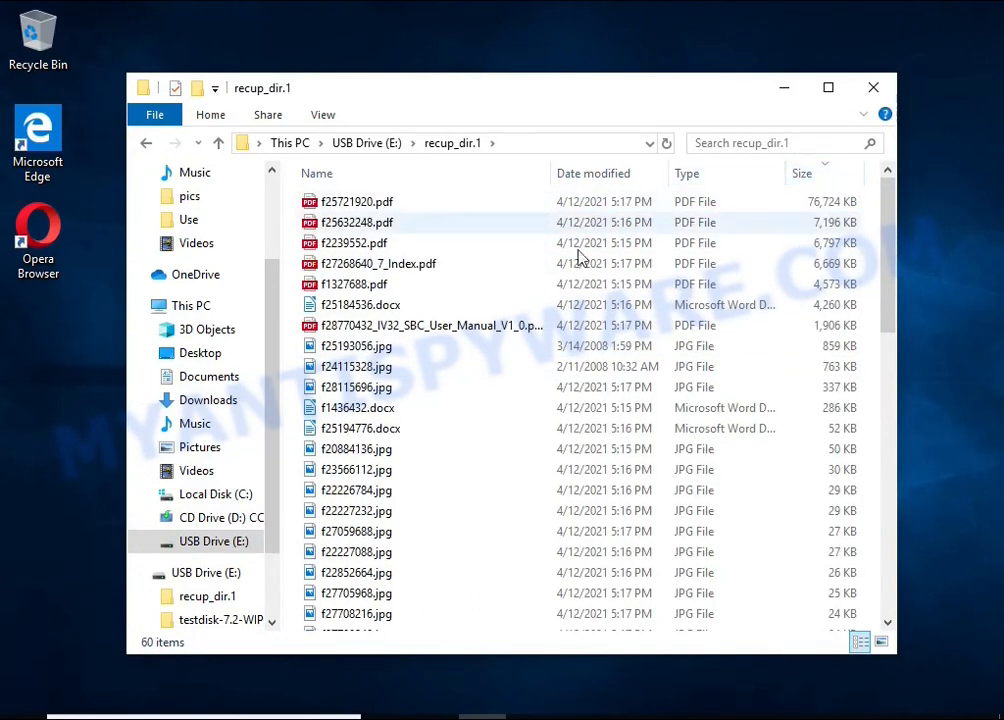
double_click(484, 327)
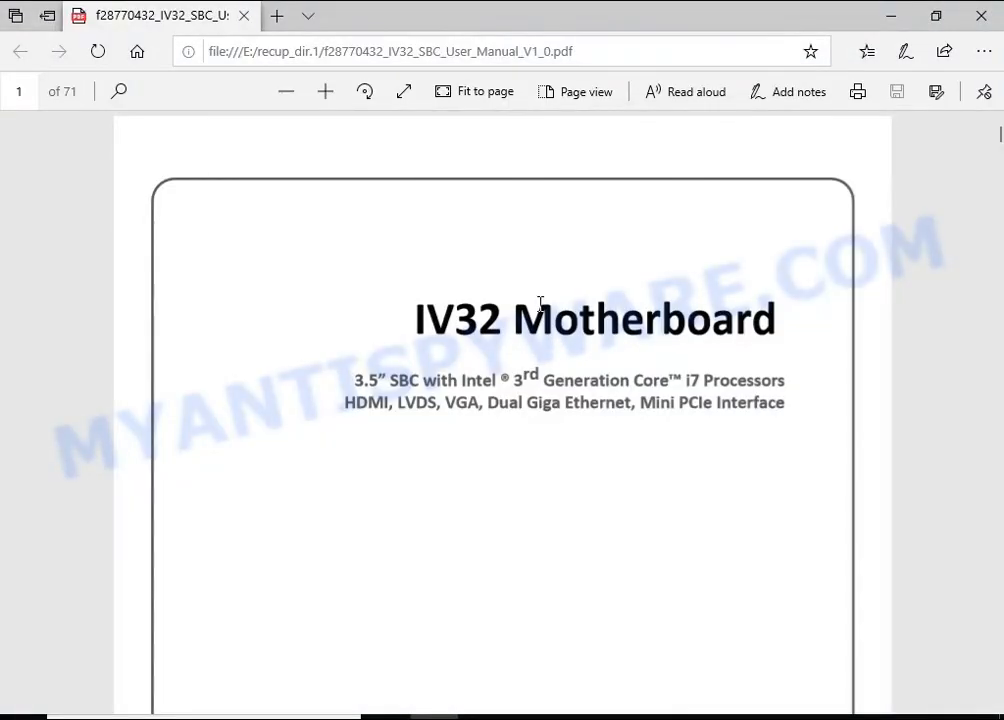
scroll(550, 325, down, 15)
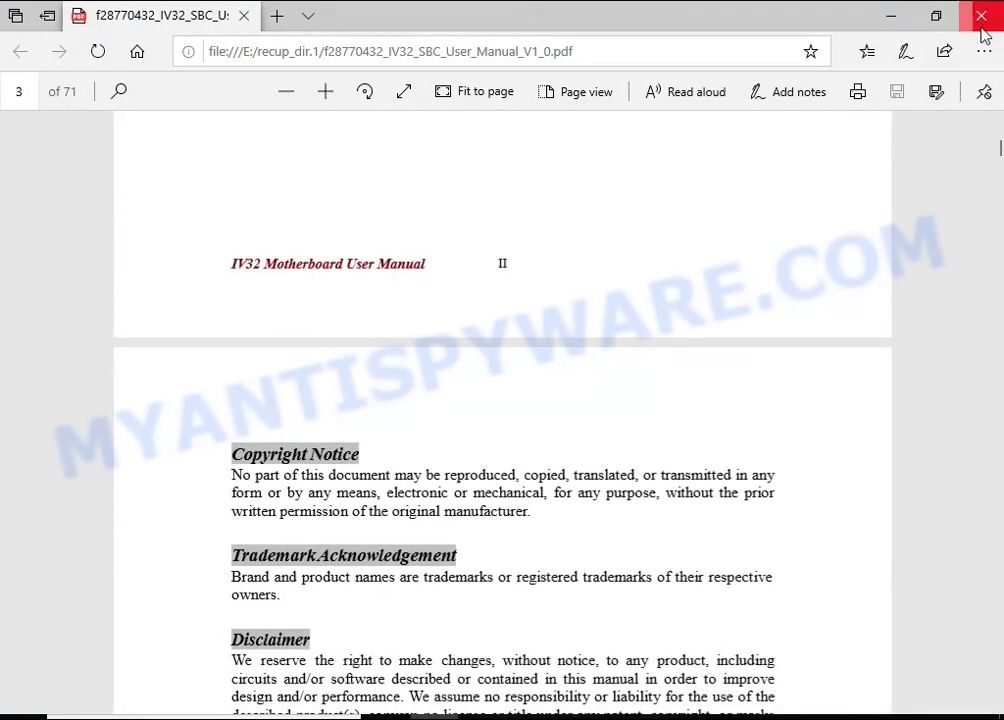
click(981, 16)
View the recovered pictures f25193056.jpg and f24115328.jpg, closing each one after checking it
click(446, 350)
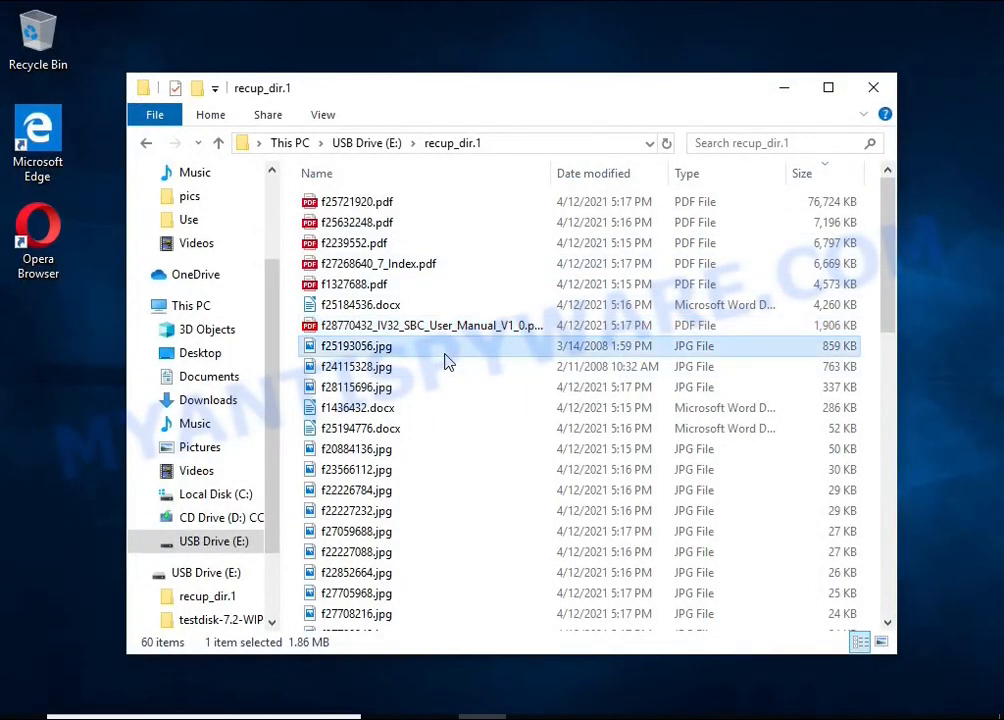
double_click(446, 350)
click(878, 14)
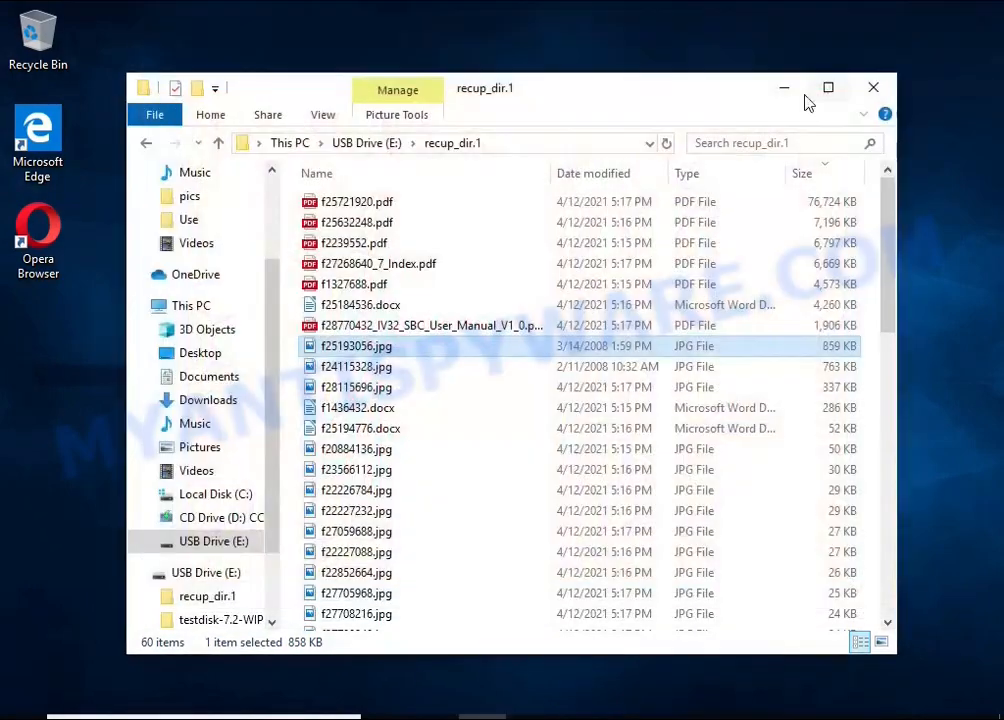
double_click(410, 368)
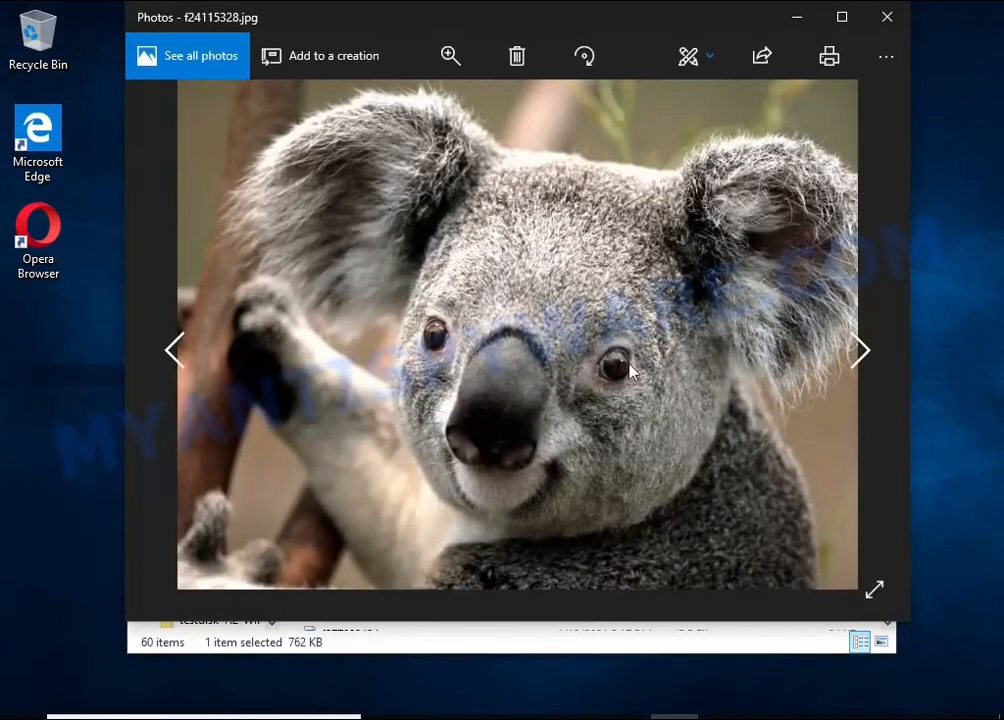
click(884, 17)
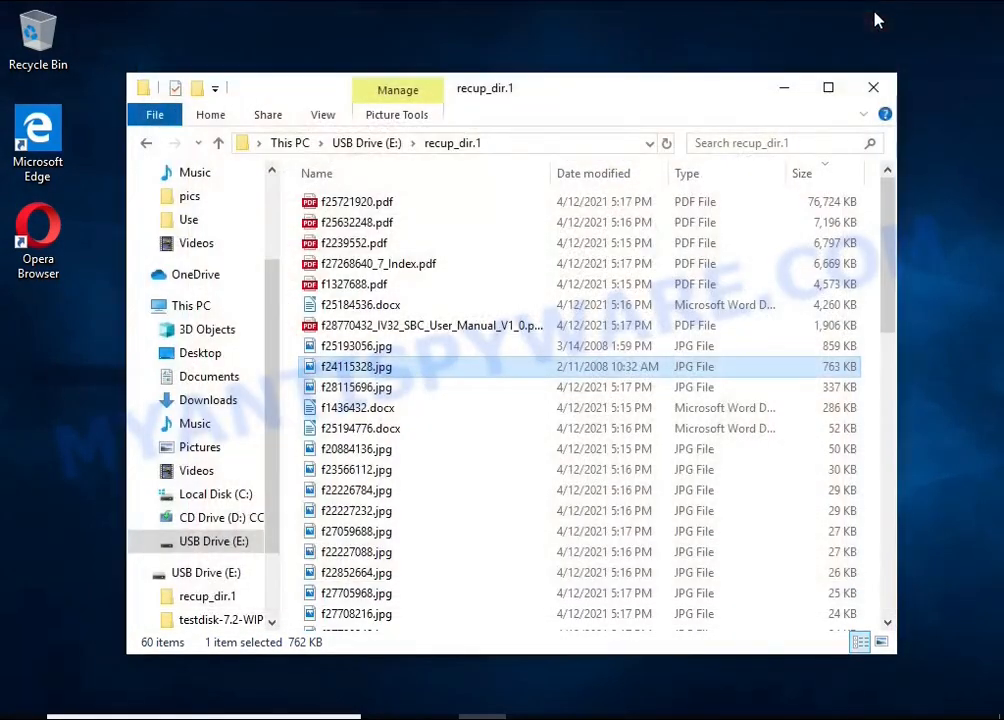
Check the contents of the recovered document f1436432.docx, then close it and the recup_dir.1 folder window
double_click(424, 409)
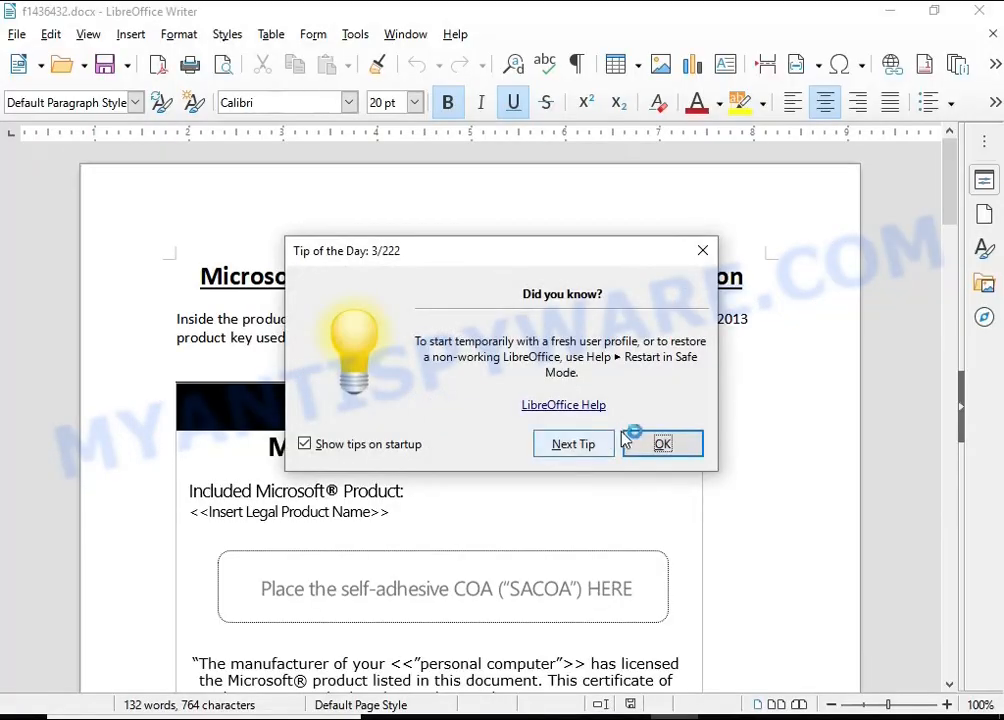
click(640, 436)
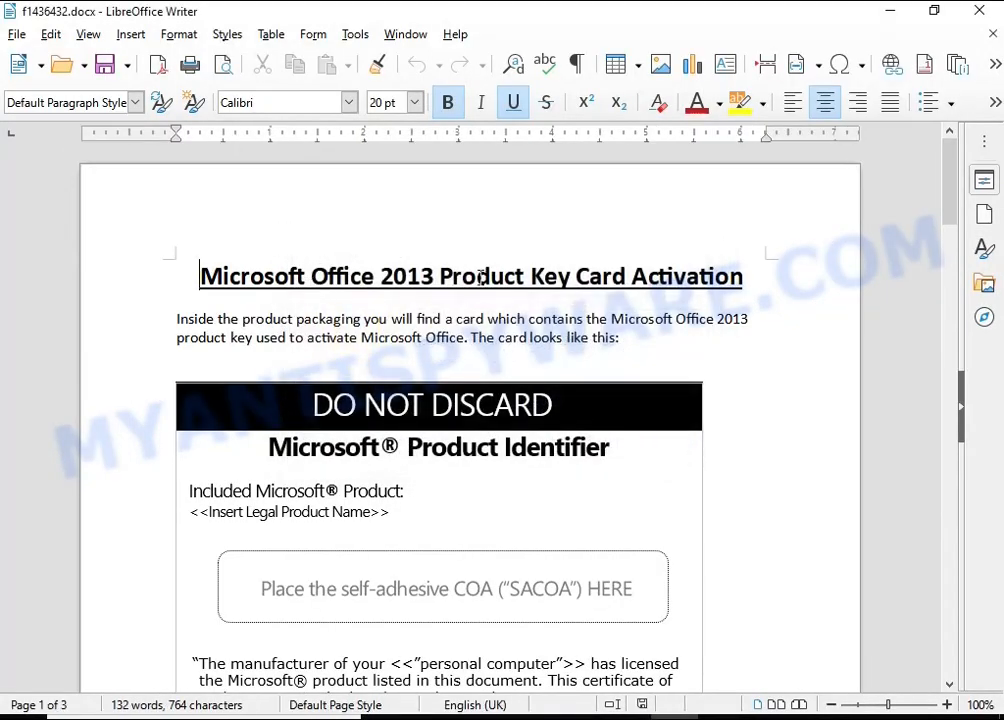
scroll(481, 277, down, 10)
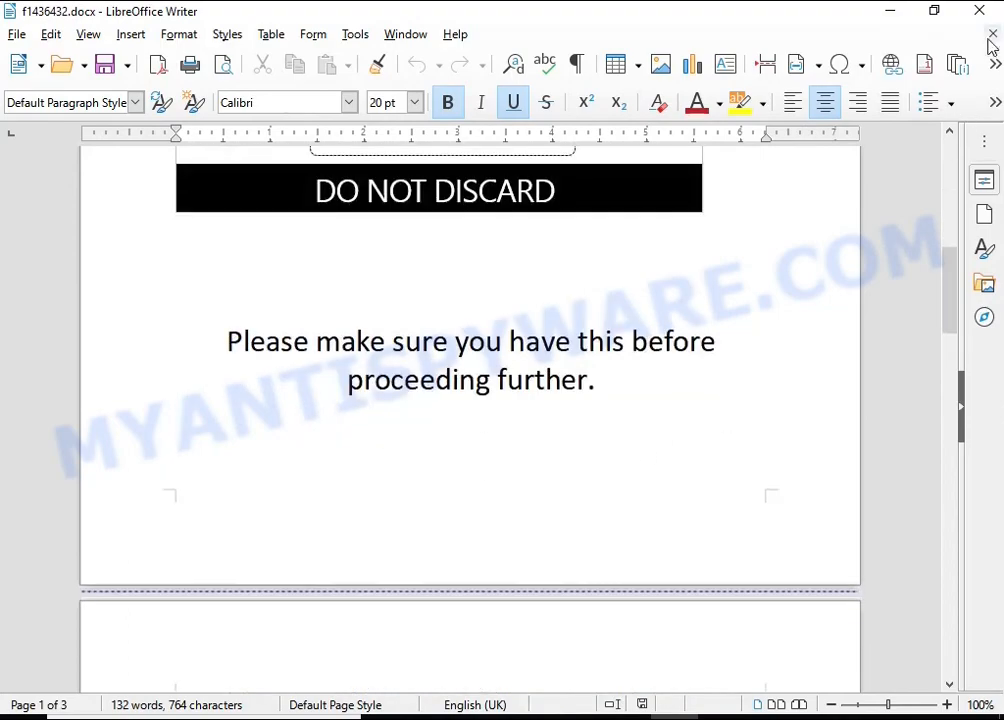
click(991, 40)
scroll(609, 347, down, 7)
scroll(632, 305, up, 6)
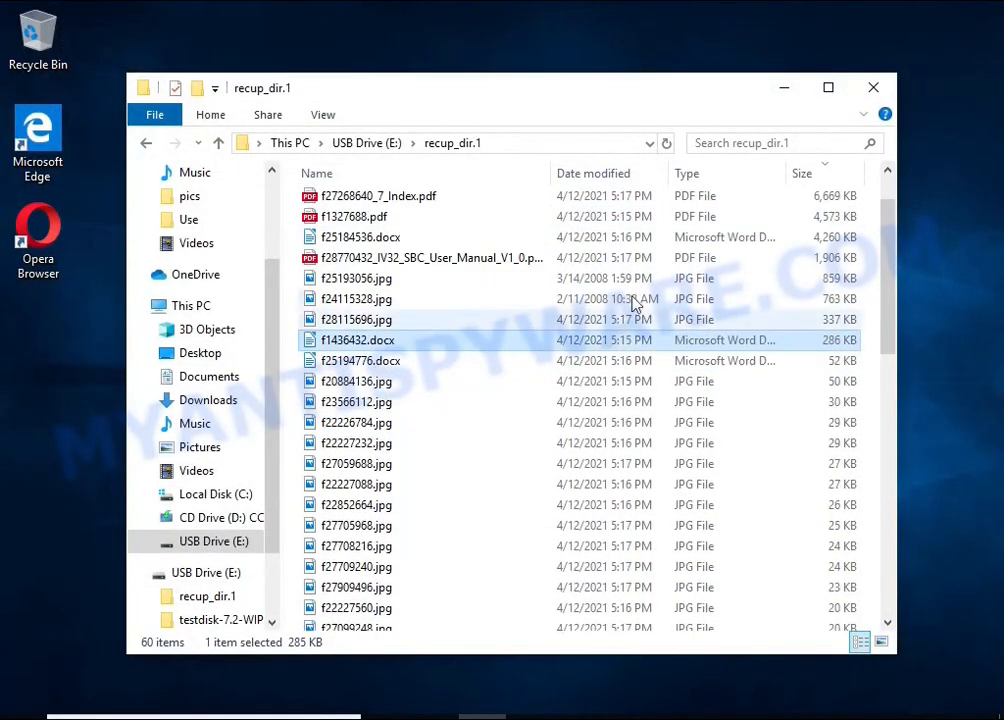
click(873, 90)
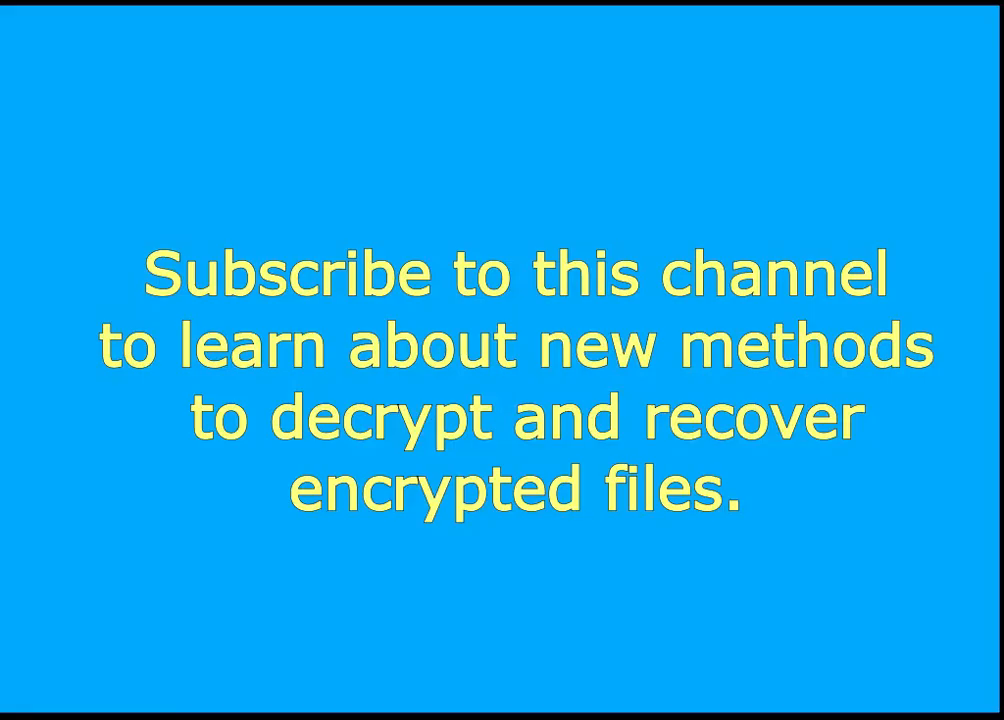